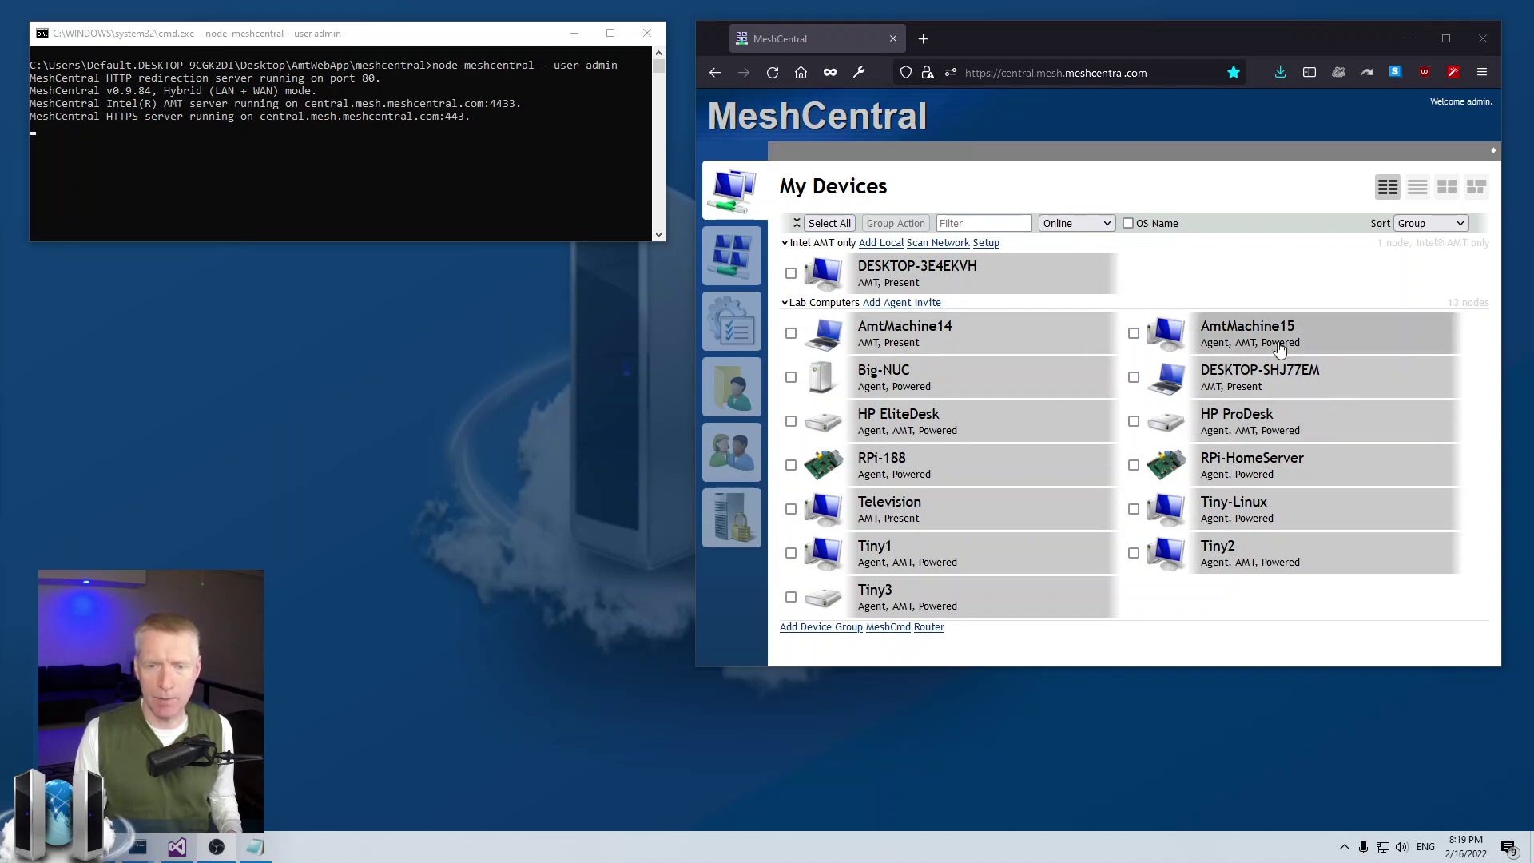
Open the AmtMachine15 device page briefly, then return to the full device list.
{"action": "left_click", "coordinate": [1228, 333]}
{"action": "left_click", "coordinate": [887, 151]}
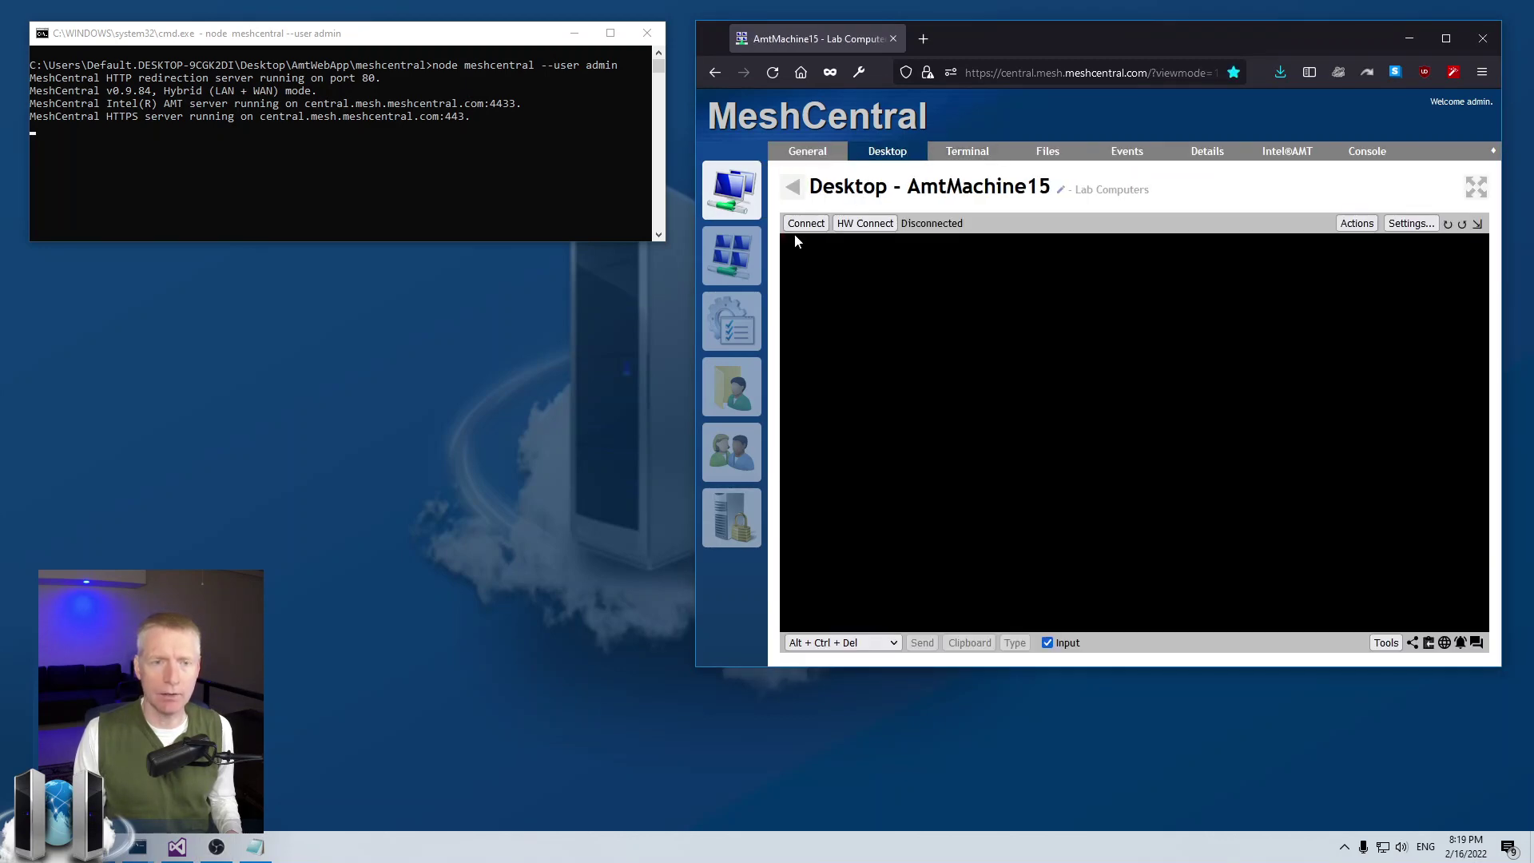
{"action": "left_click", "coordinate": [797, 225]}
{"action": "left_click", "coordinate": [797, 225]}
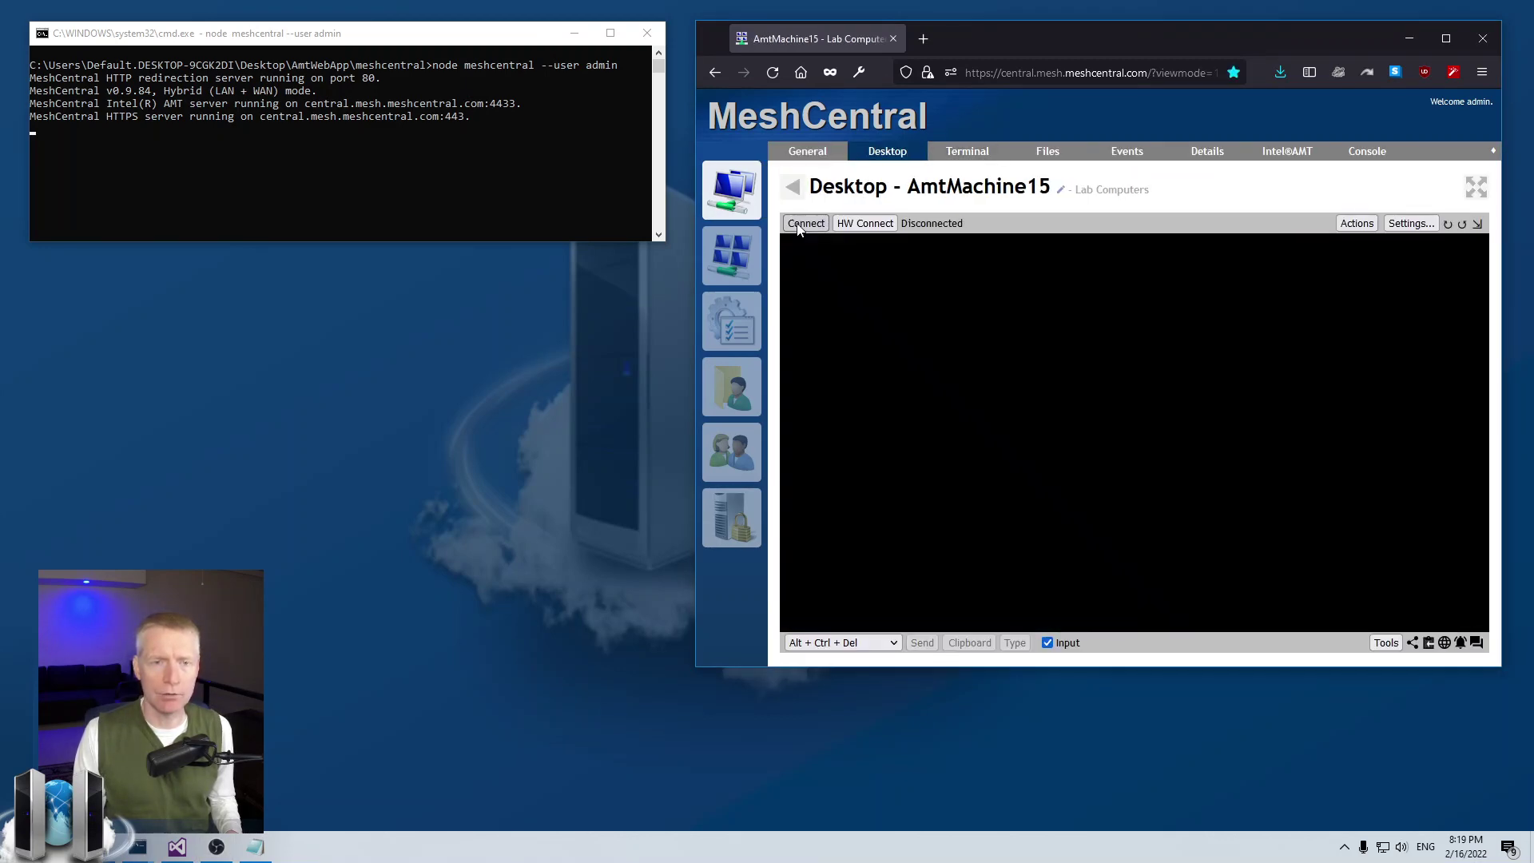
{"action": "left_click", "coordinate": [733, 196]}
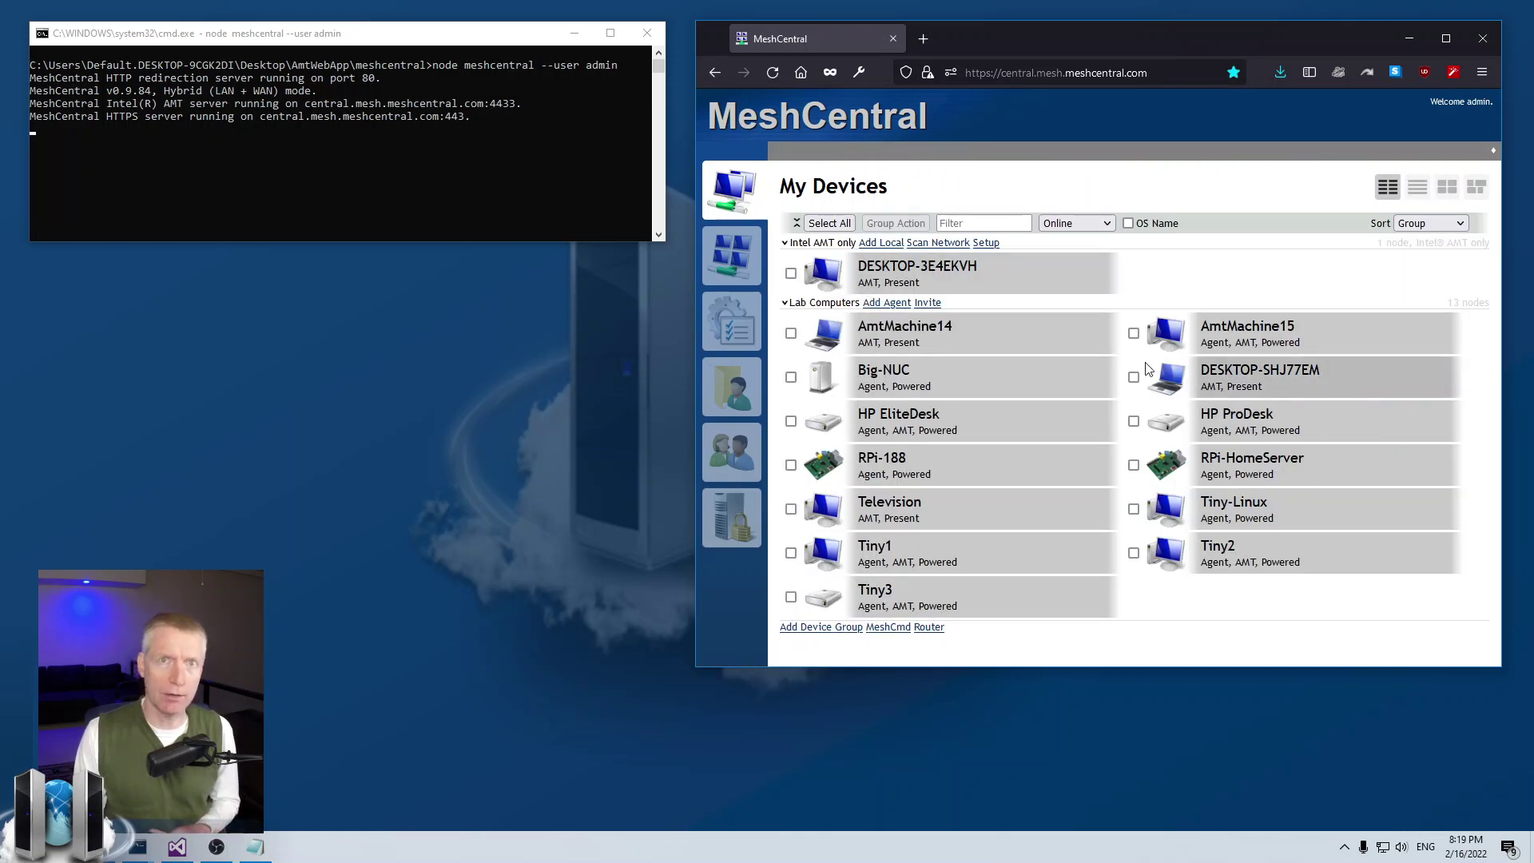
Download and save the Windows (.exe) agent installer for the Lab Computers group.
{"action": "left_click", "coordinate": [893, 304]}
{"action": "left_click", "coordinate": [1057, 273]}
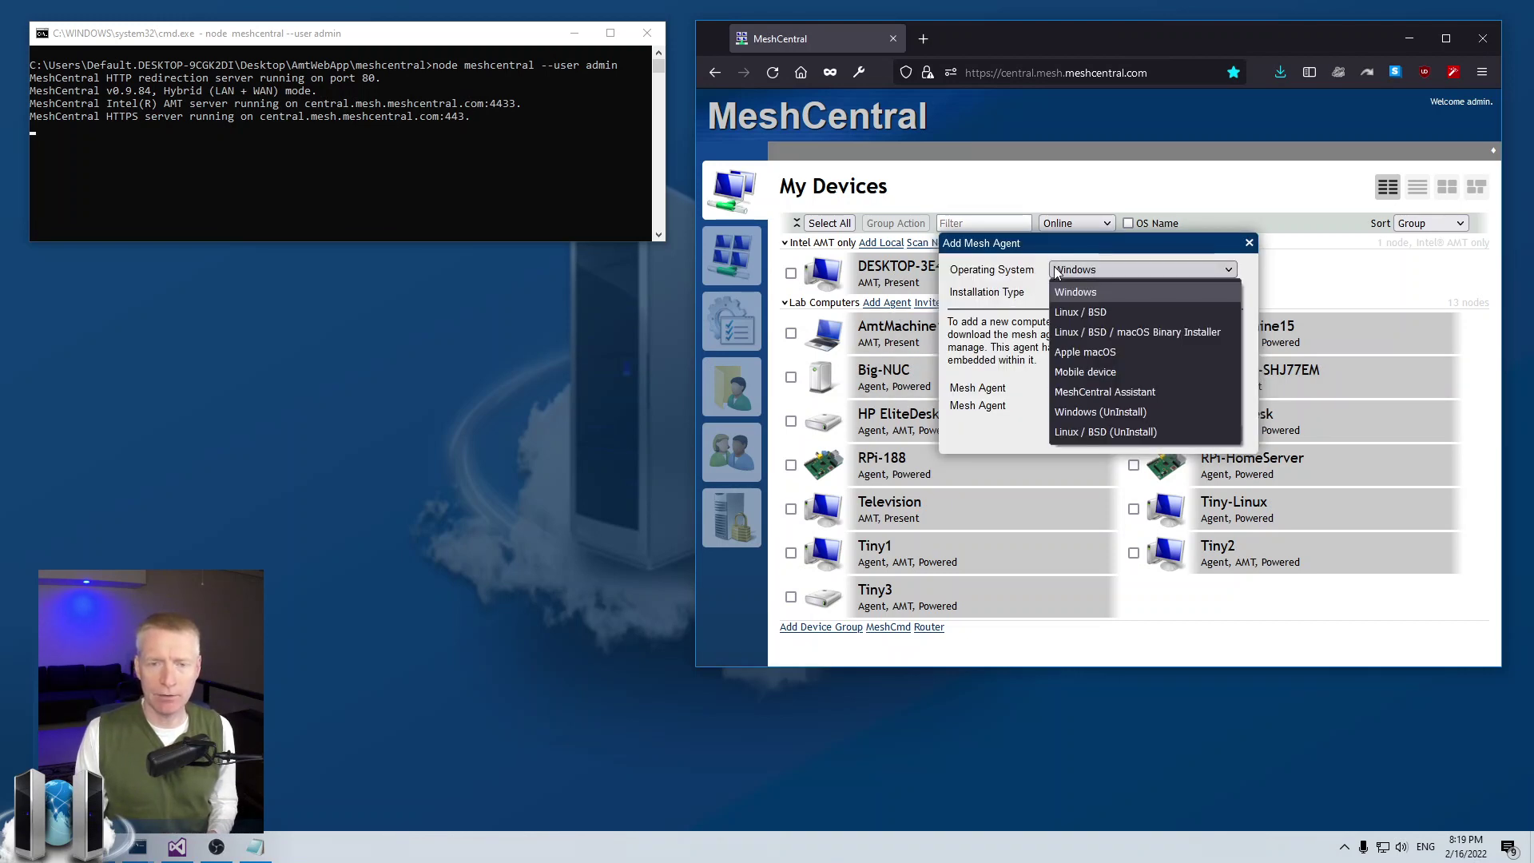
{"action": "left_click", "coordinate": [1084, 295]}
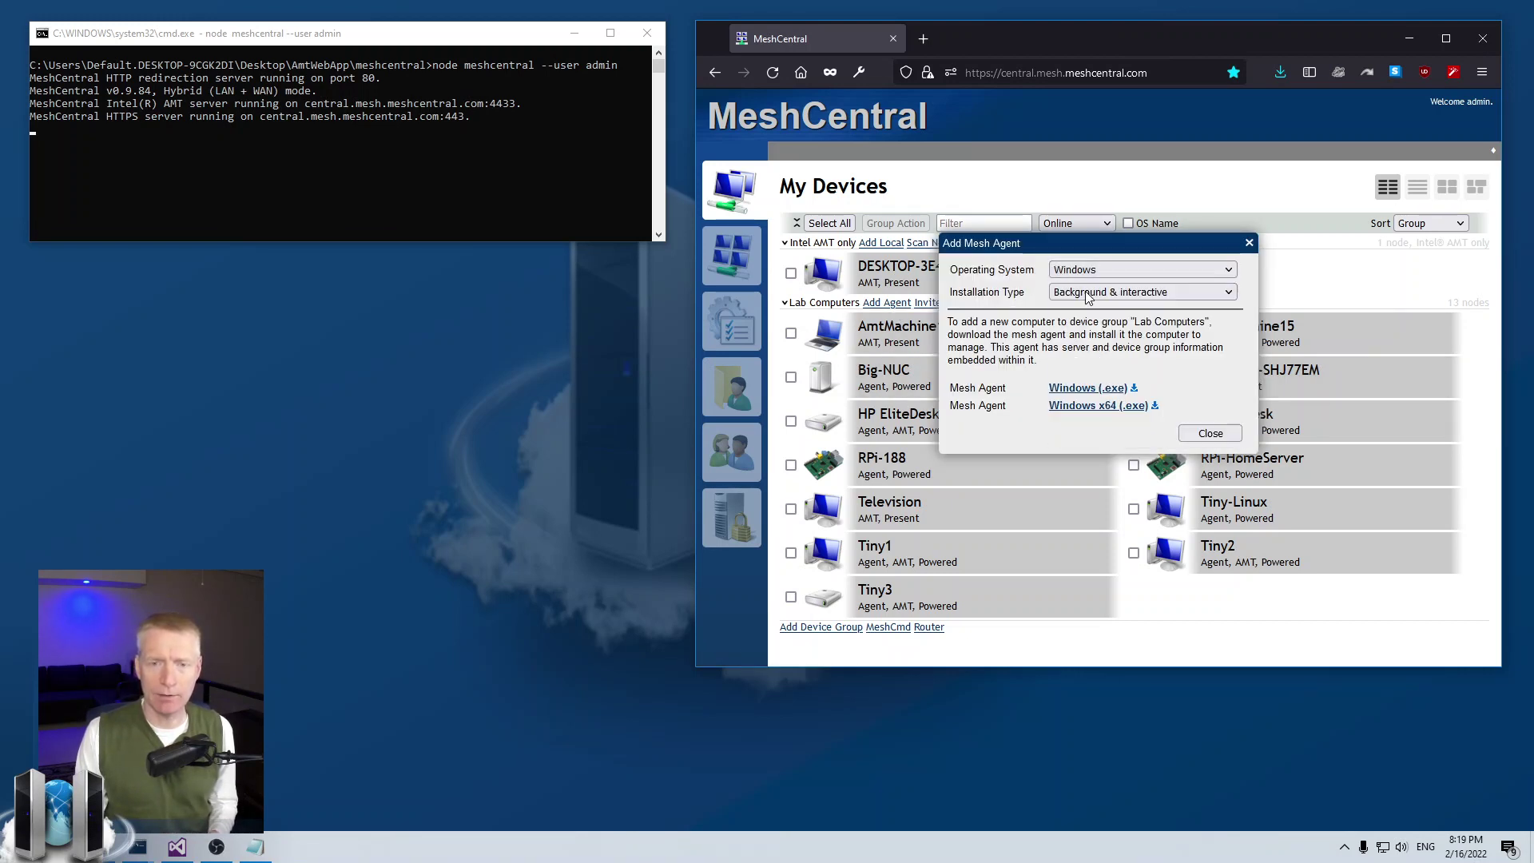
{"action": "left_click", "coordinate": [1088, 391]}
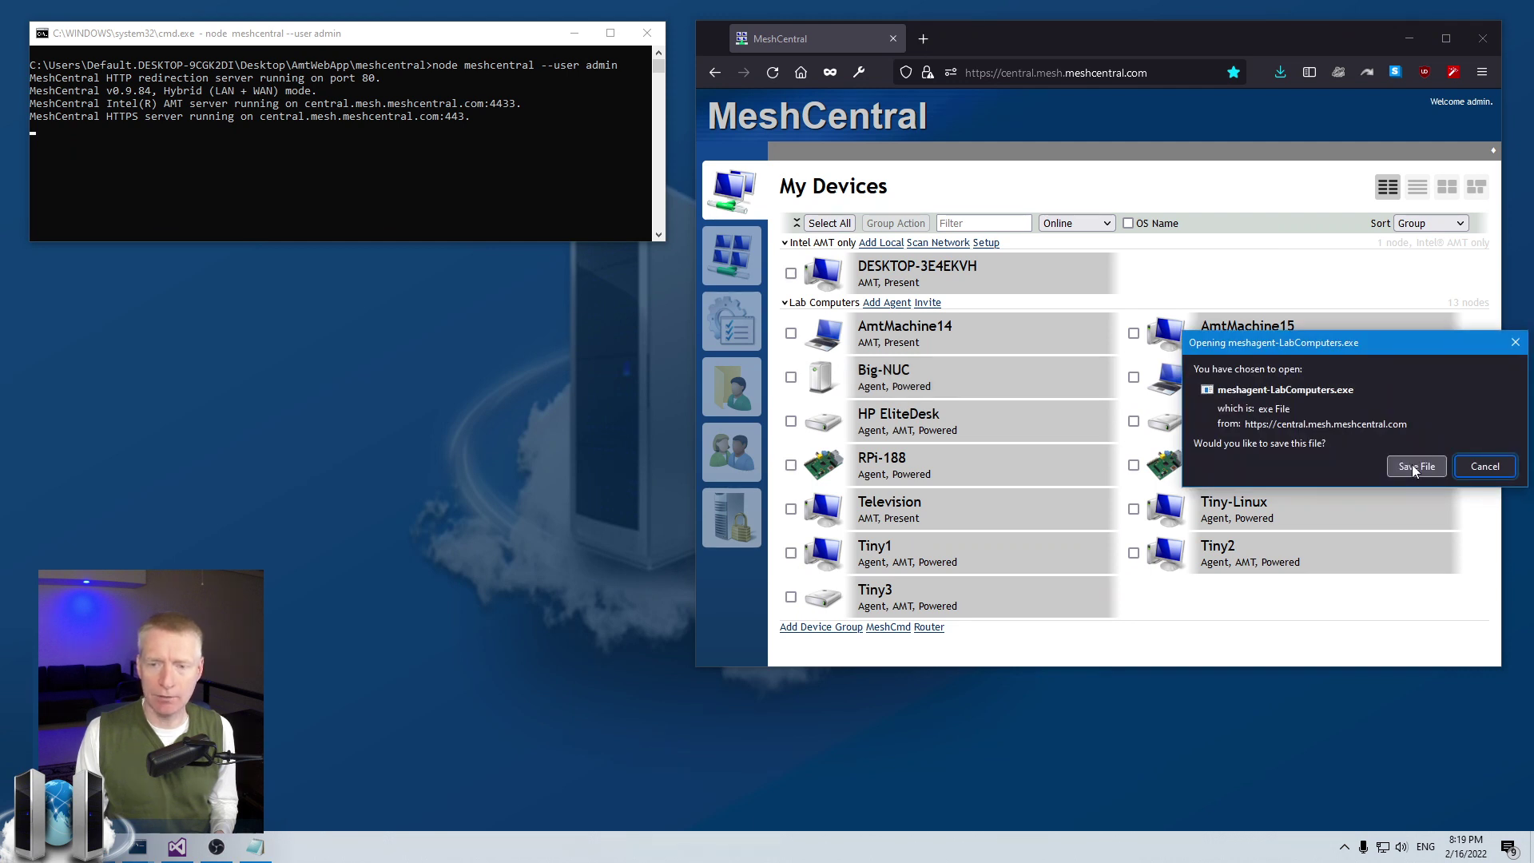
{"action": "left_click", "coordinate": [1415, 466]}
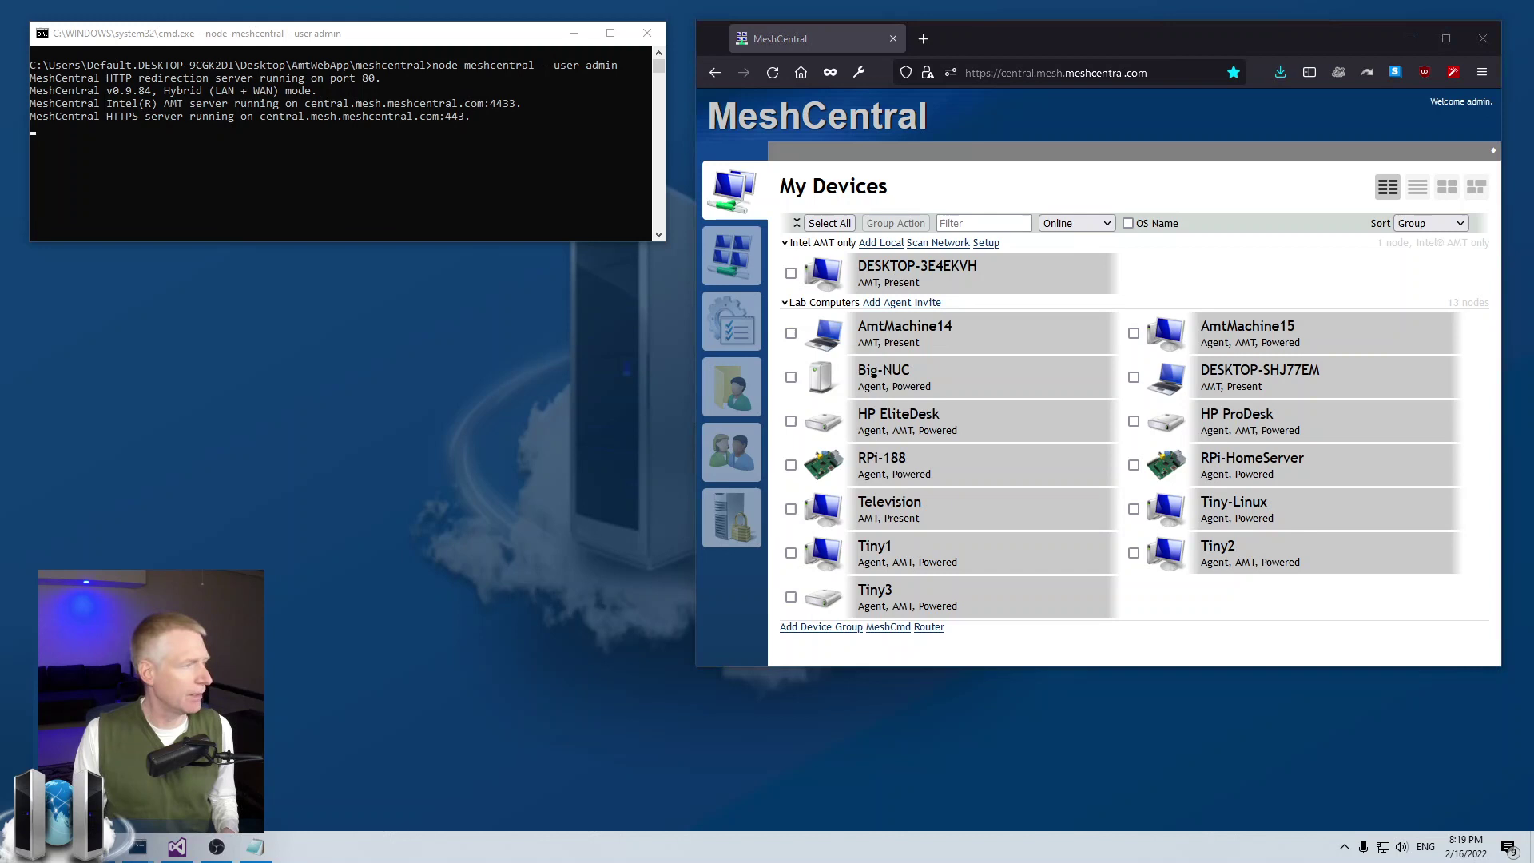
Run meshagent-LabComputers.exe from Downloads, allowing it past the SmartScreen warning.
{"action": "left_click_drag", "start_coordinate": [615, 285], "coordinate": [675, 253]}
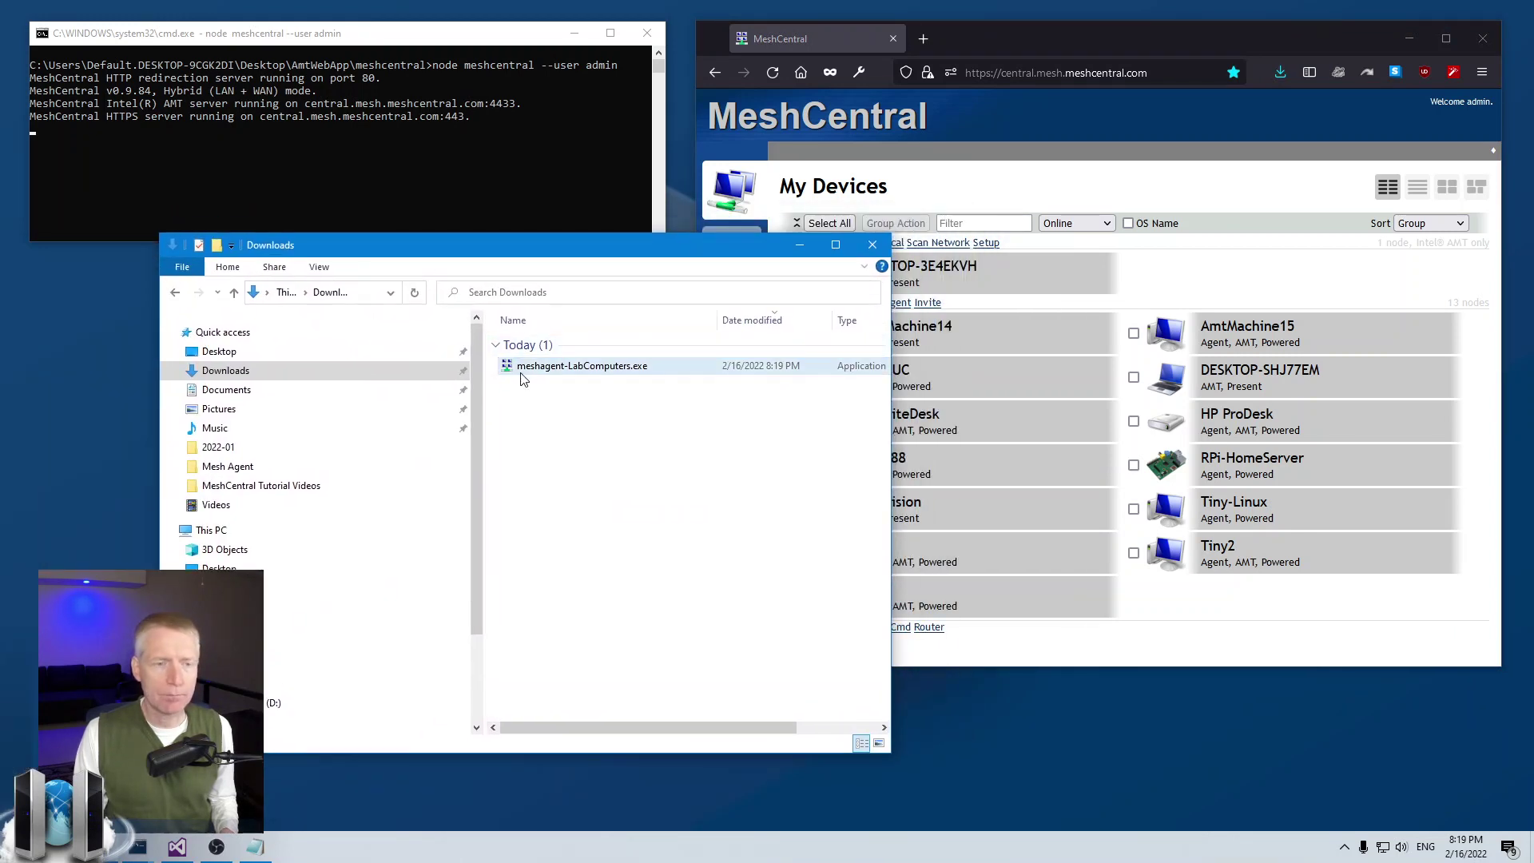
{"action": "double_click", "coordinate": [638, 367]}
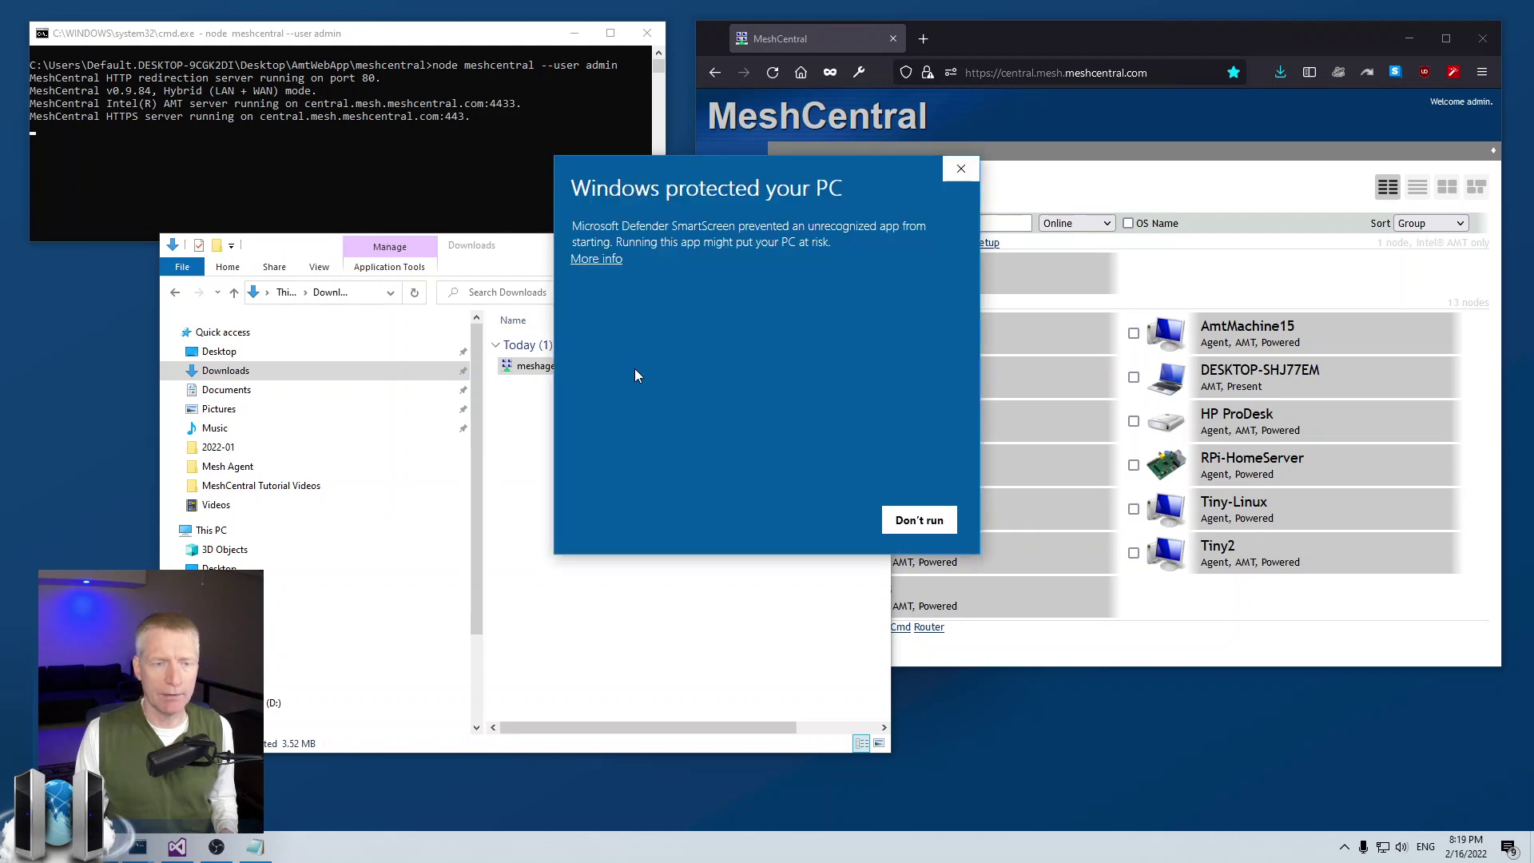
{"action": "left_click", "coordinate": [601, 259]}
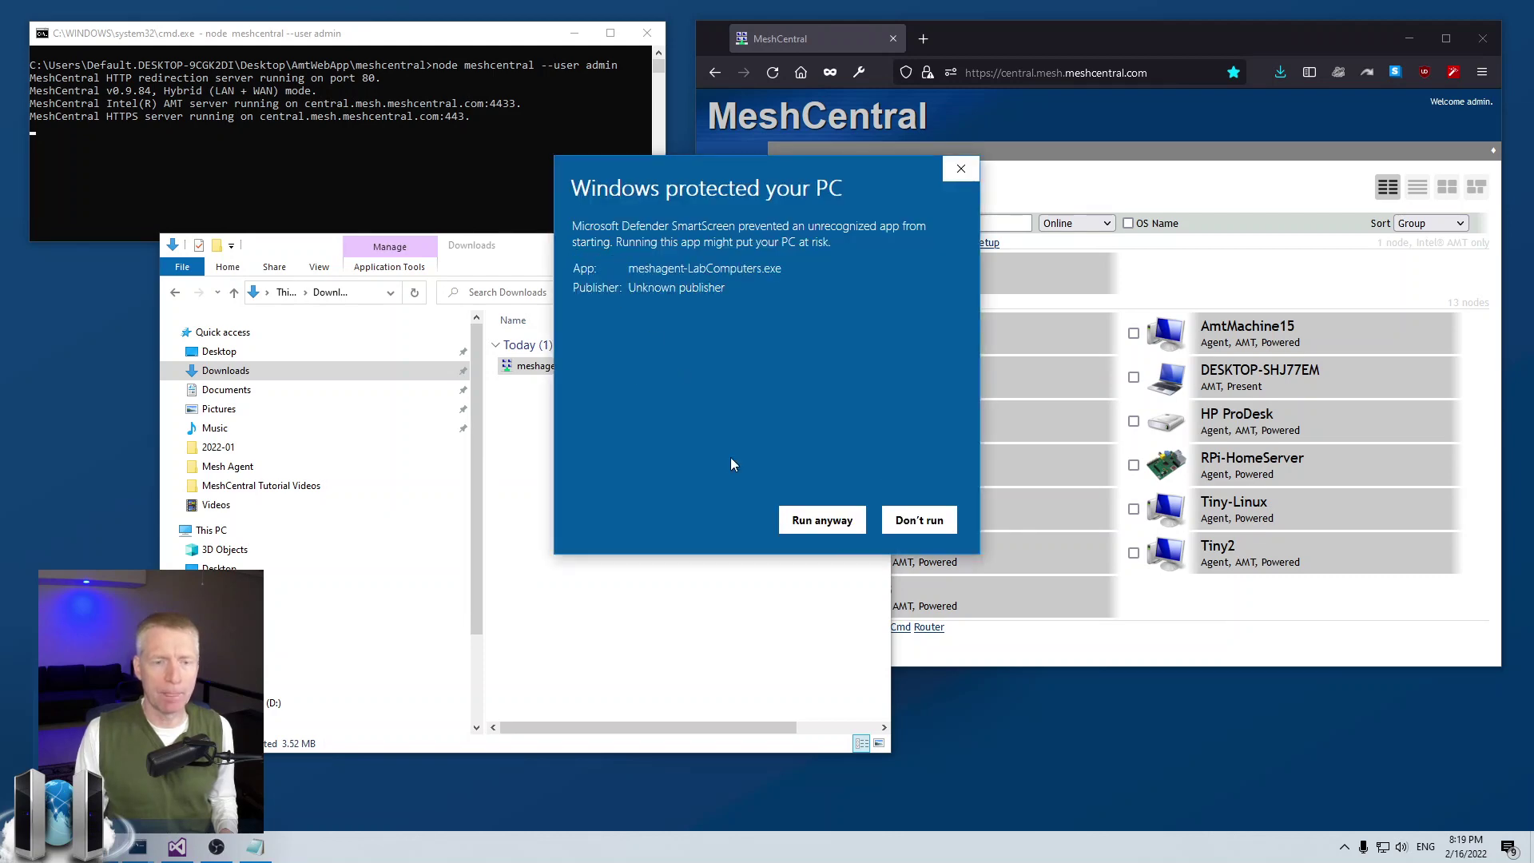
{"action": "left_click", "coordinate": [797, 515]}
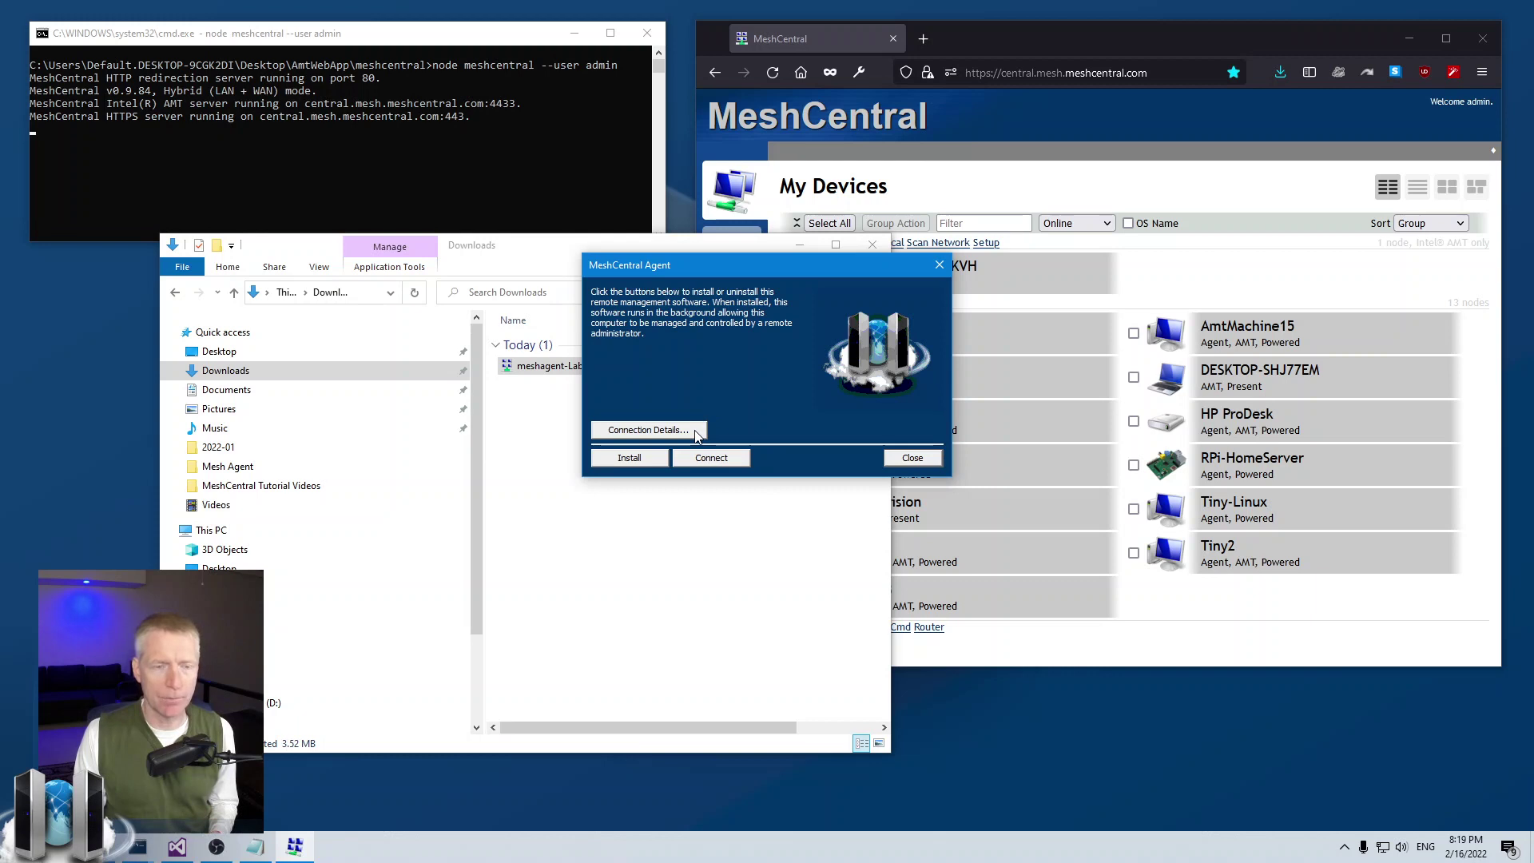
Check the agent's server connection details, then close the default MeshCentral Agent dialog.
{"action": "left_click", "coordinate": [697, 432]}
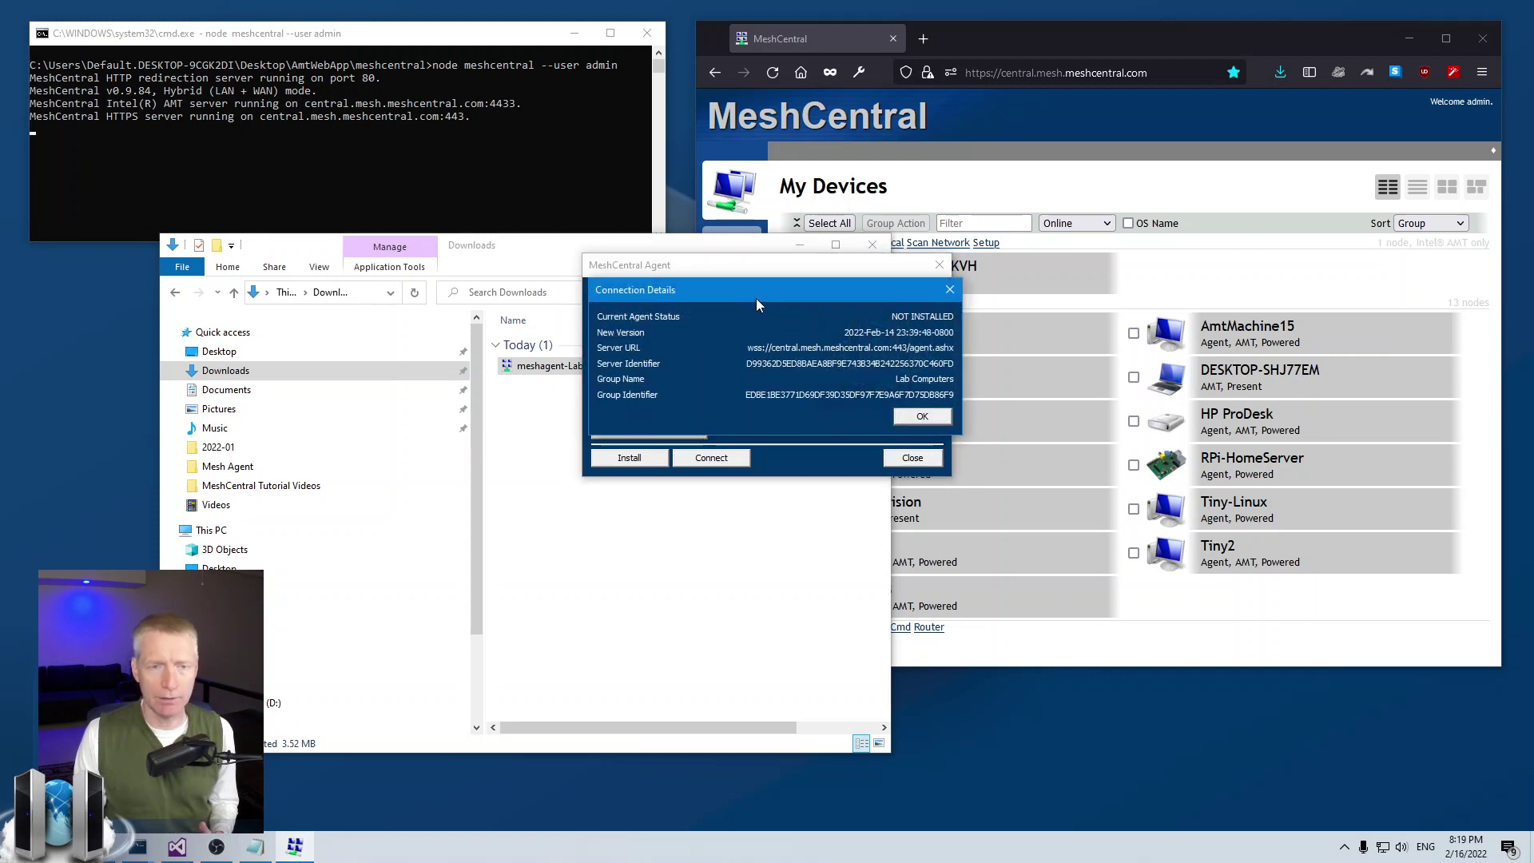
{"action": "left_click_drag", "start_coordinate": [753, 287], "coordinate": [877, 323]}
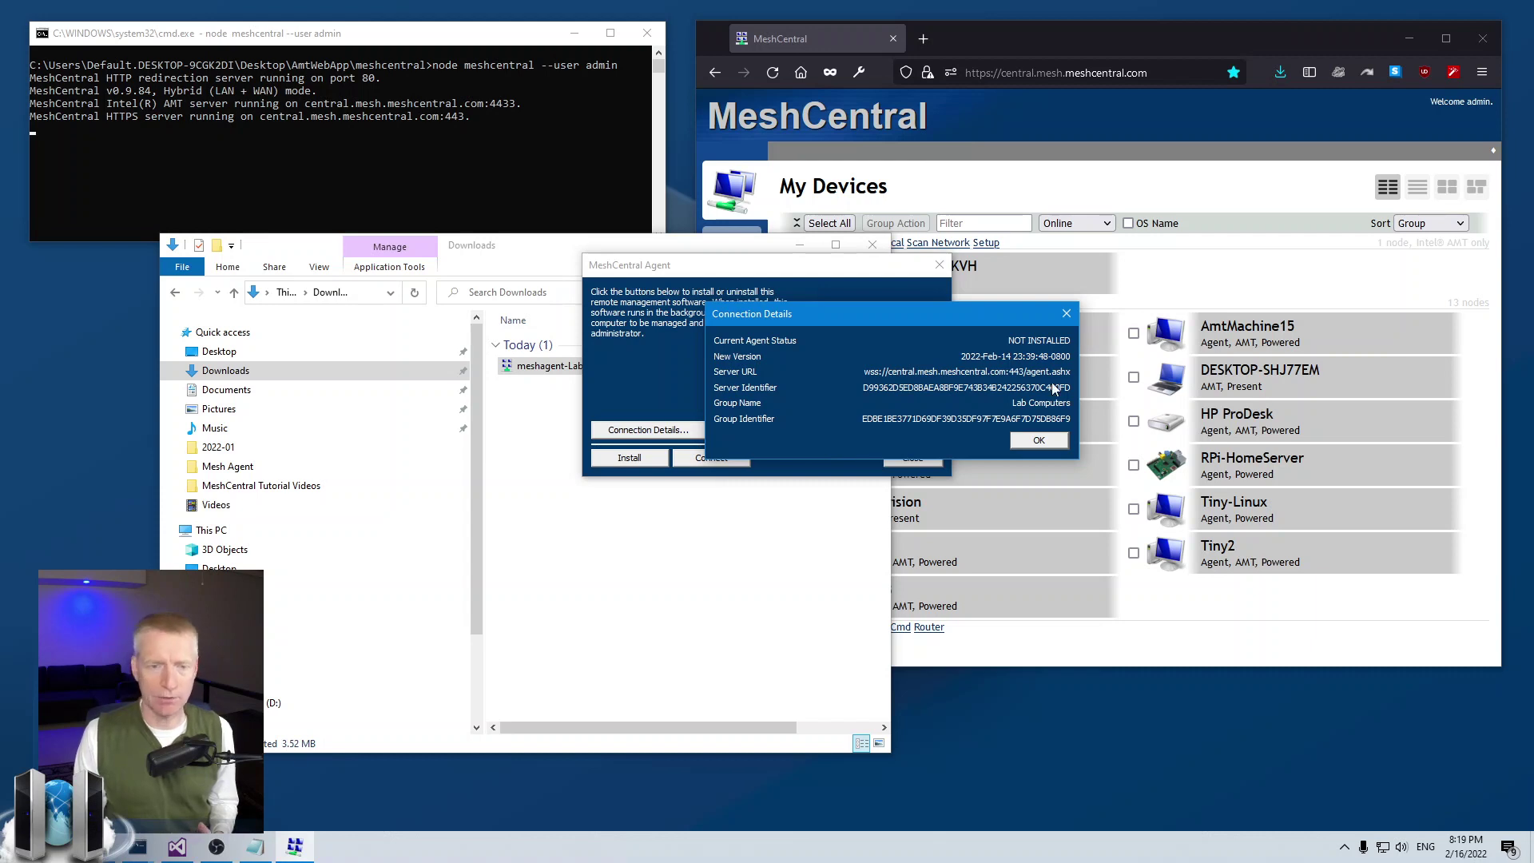
{"action": "left_click", "coordinate": [1039, 440]}
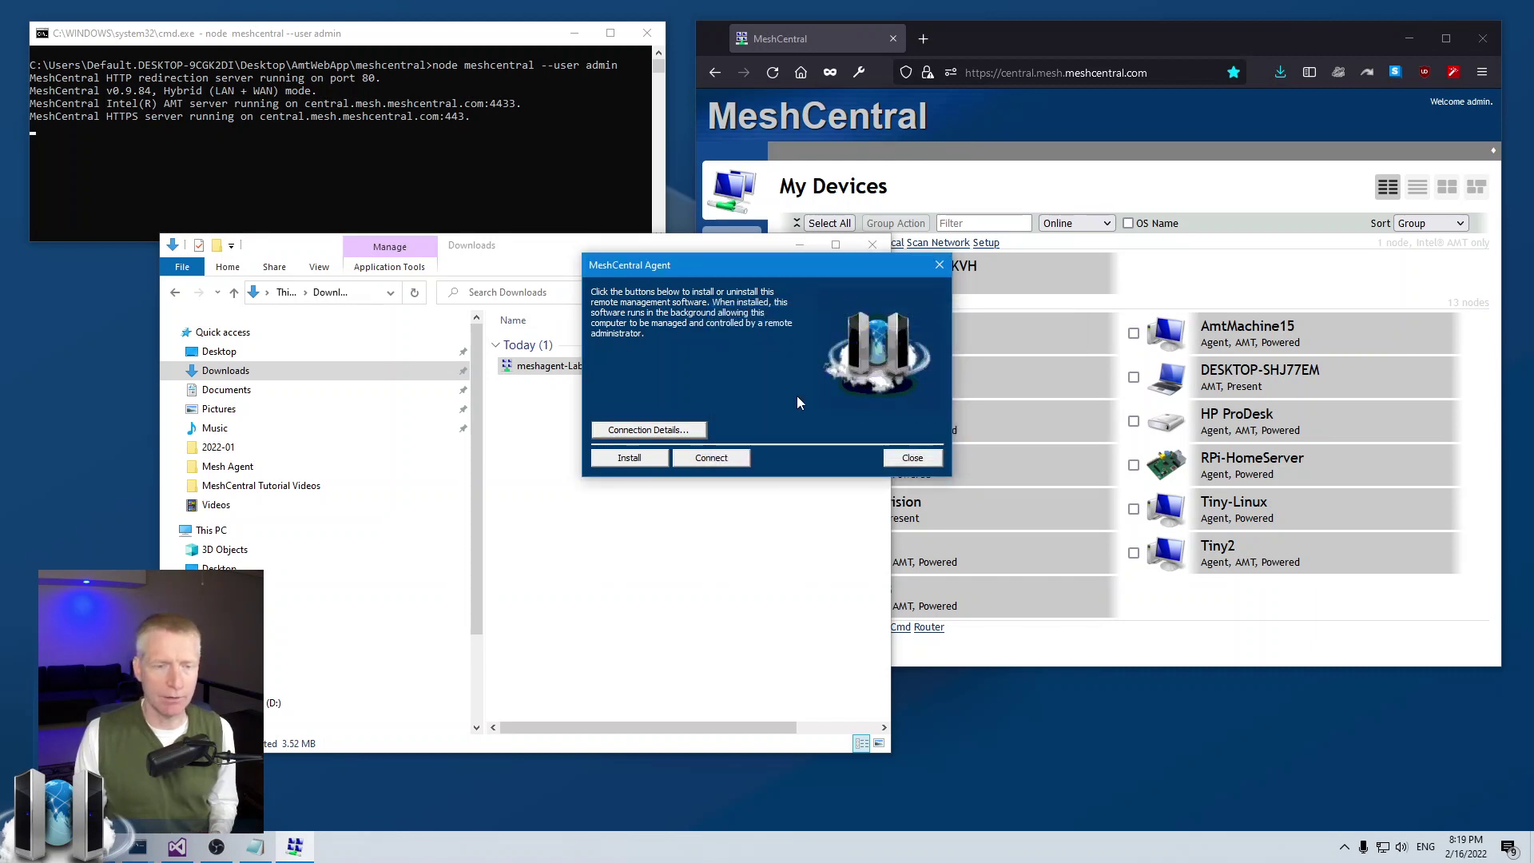
{"action": "left_click_drag", "start_coordinate": [742, 266], "coordinate": [804, 327]}
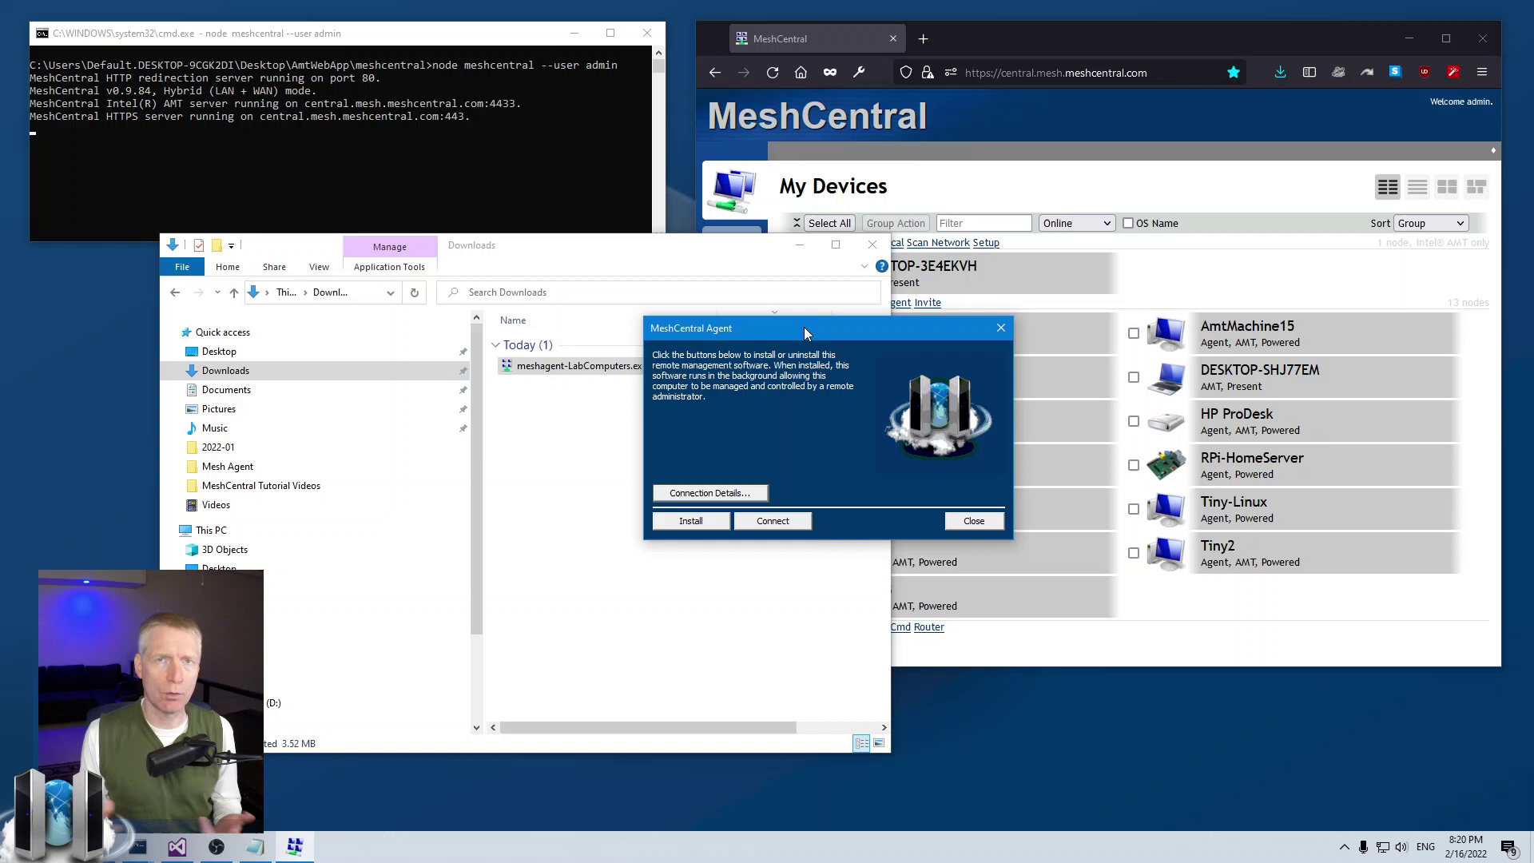
{"action": "left_click", "coordinate": [1000, 329]}
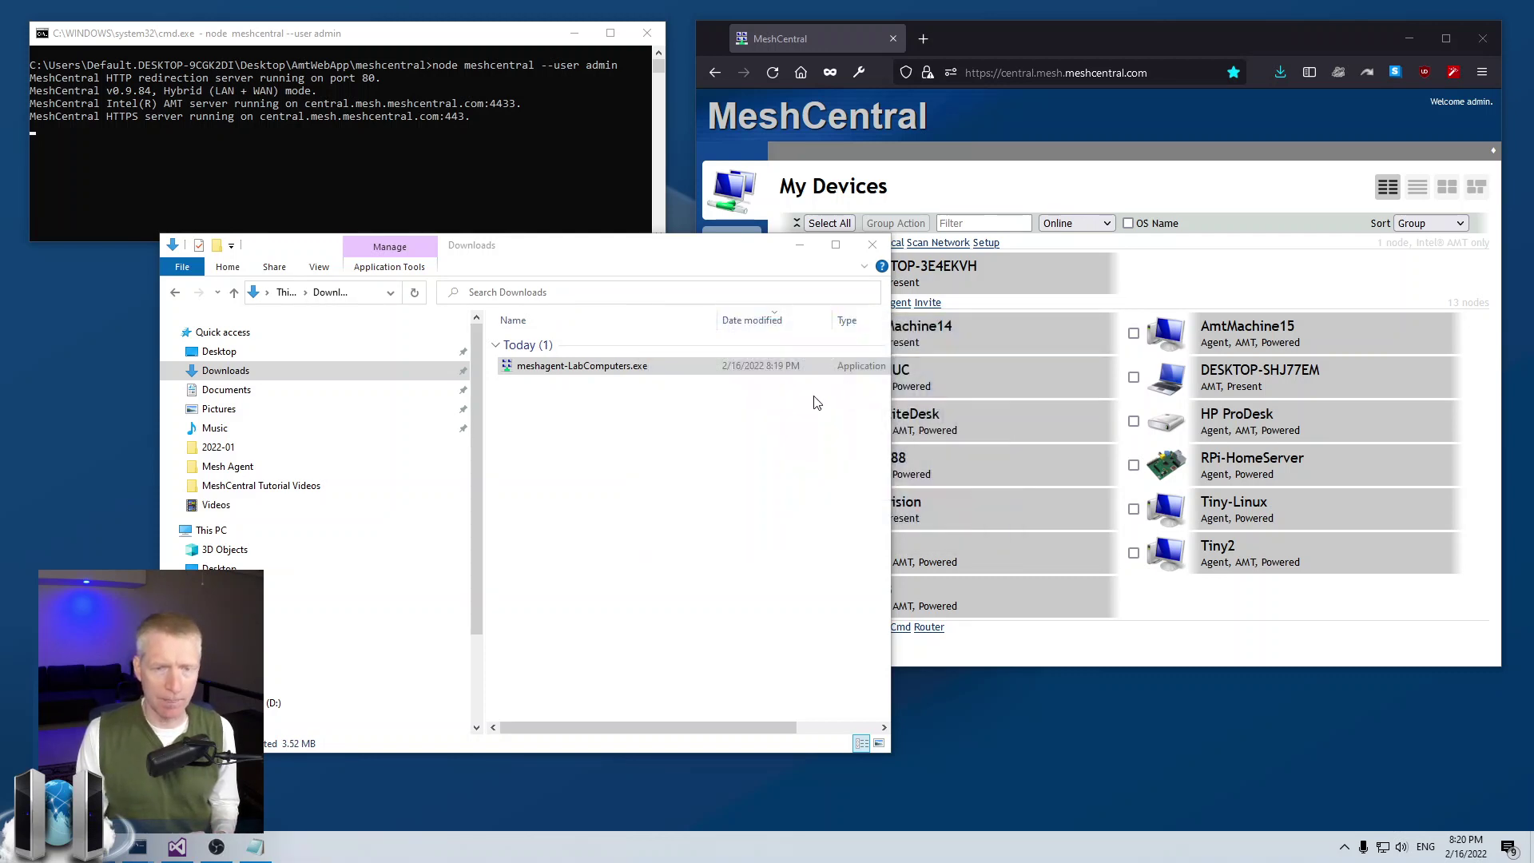
Permanently delete meshagent-LabComputers.exe from Downloads.
{"action": "left_click", "coordinate": [648, 429]}
{"action": "left_click", "coordinate": [673, 369]}
{"action": "key", "text": "shift+Delete"}
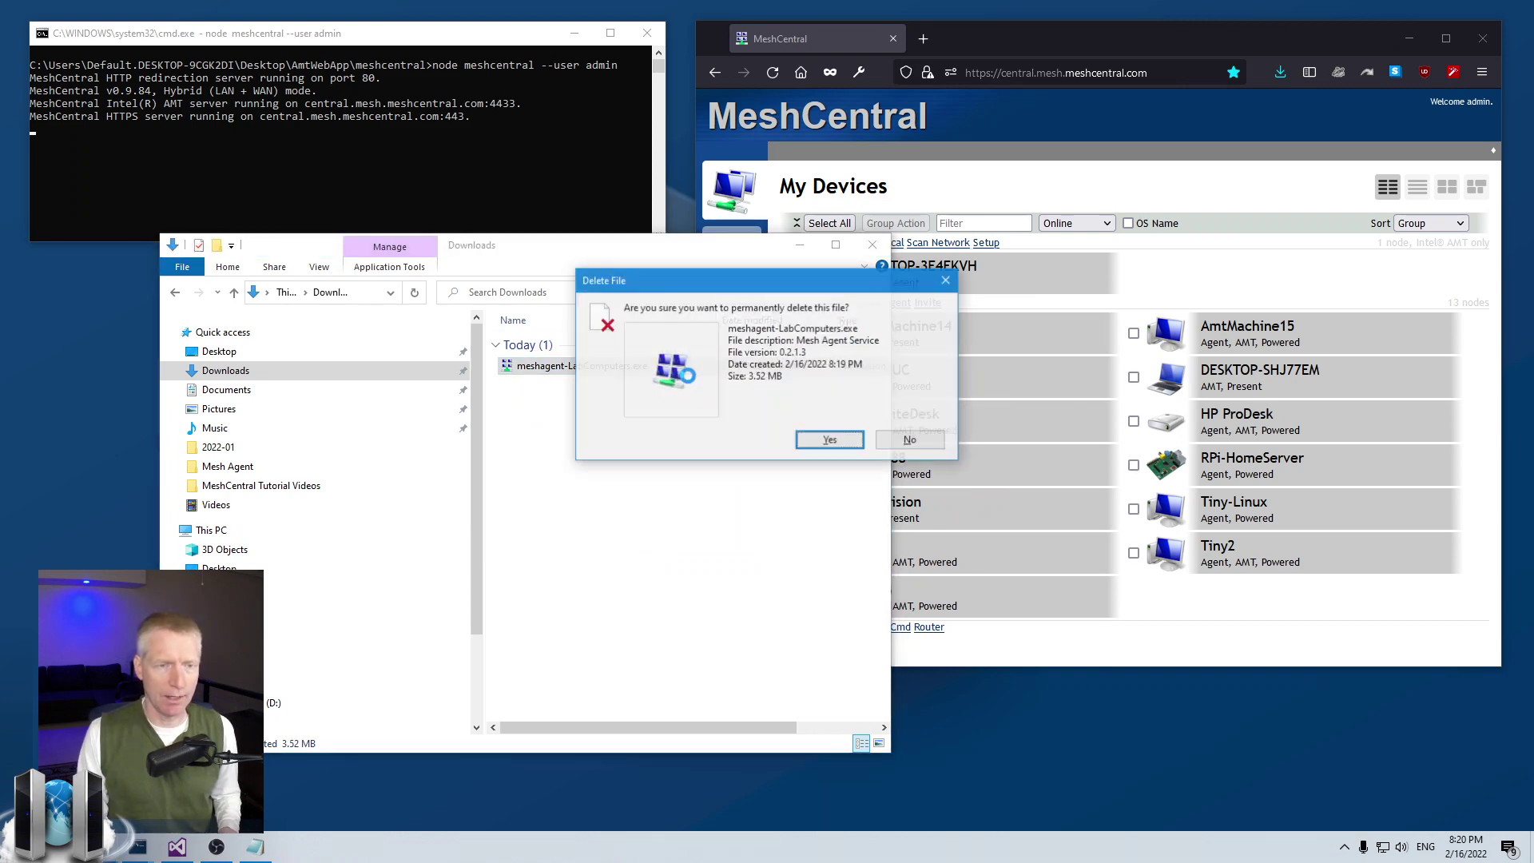
{"action": "key", "text": "Return"}
{"action": "left_click", "coordinate": [807, 251]}
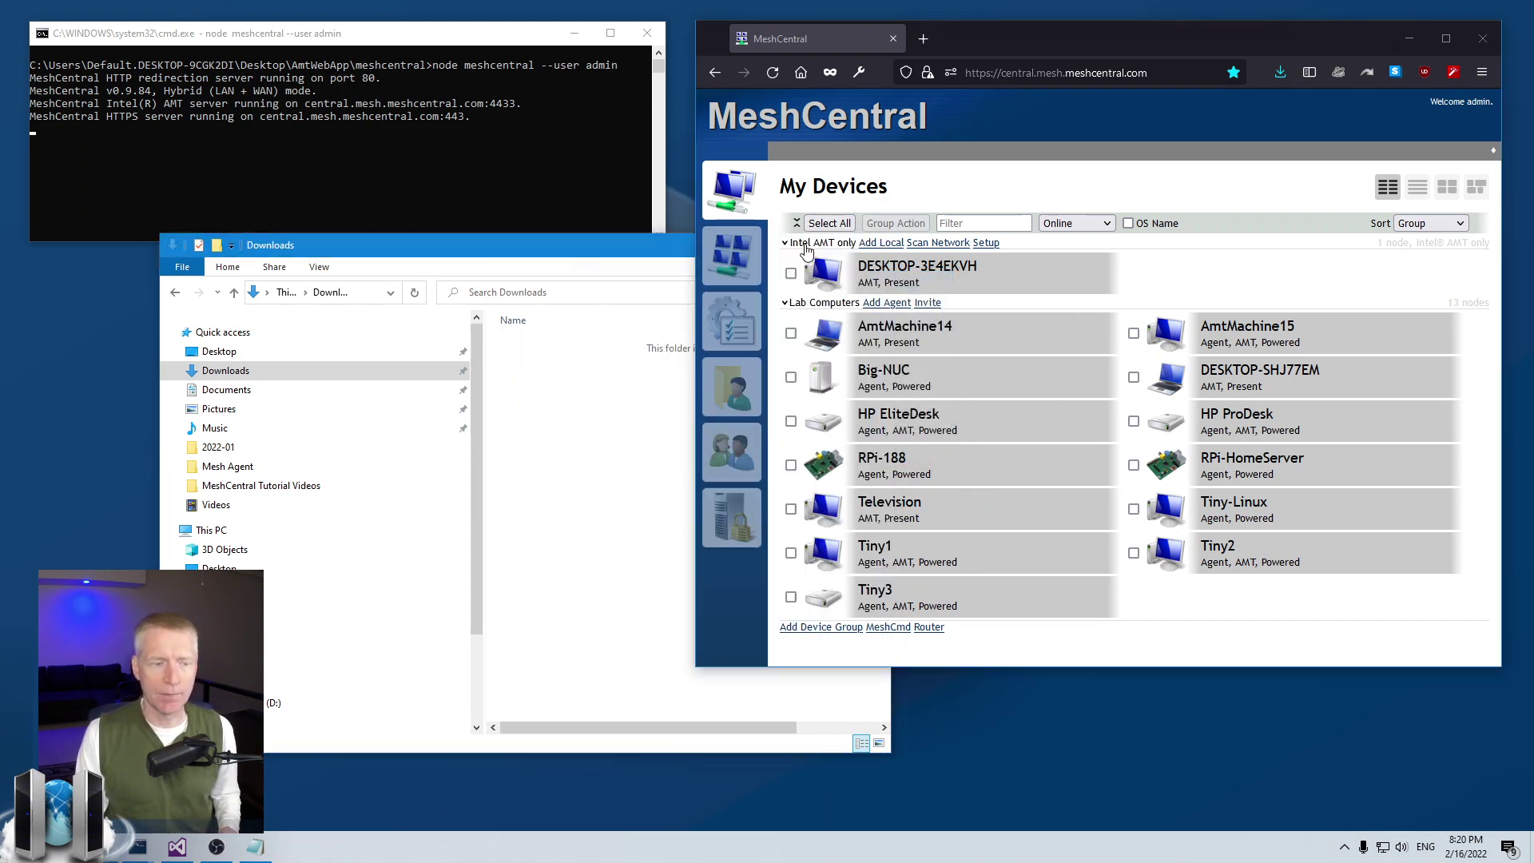
Bring up config.json and place the caret on the default domain's "_title": "MeshCentral" line.
{"action": "left_click", "coordinate": [176, 846]}
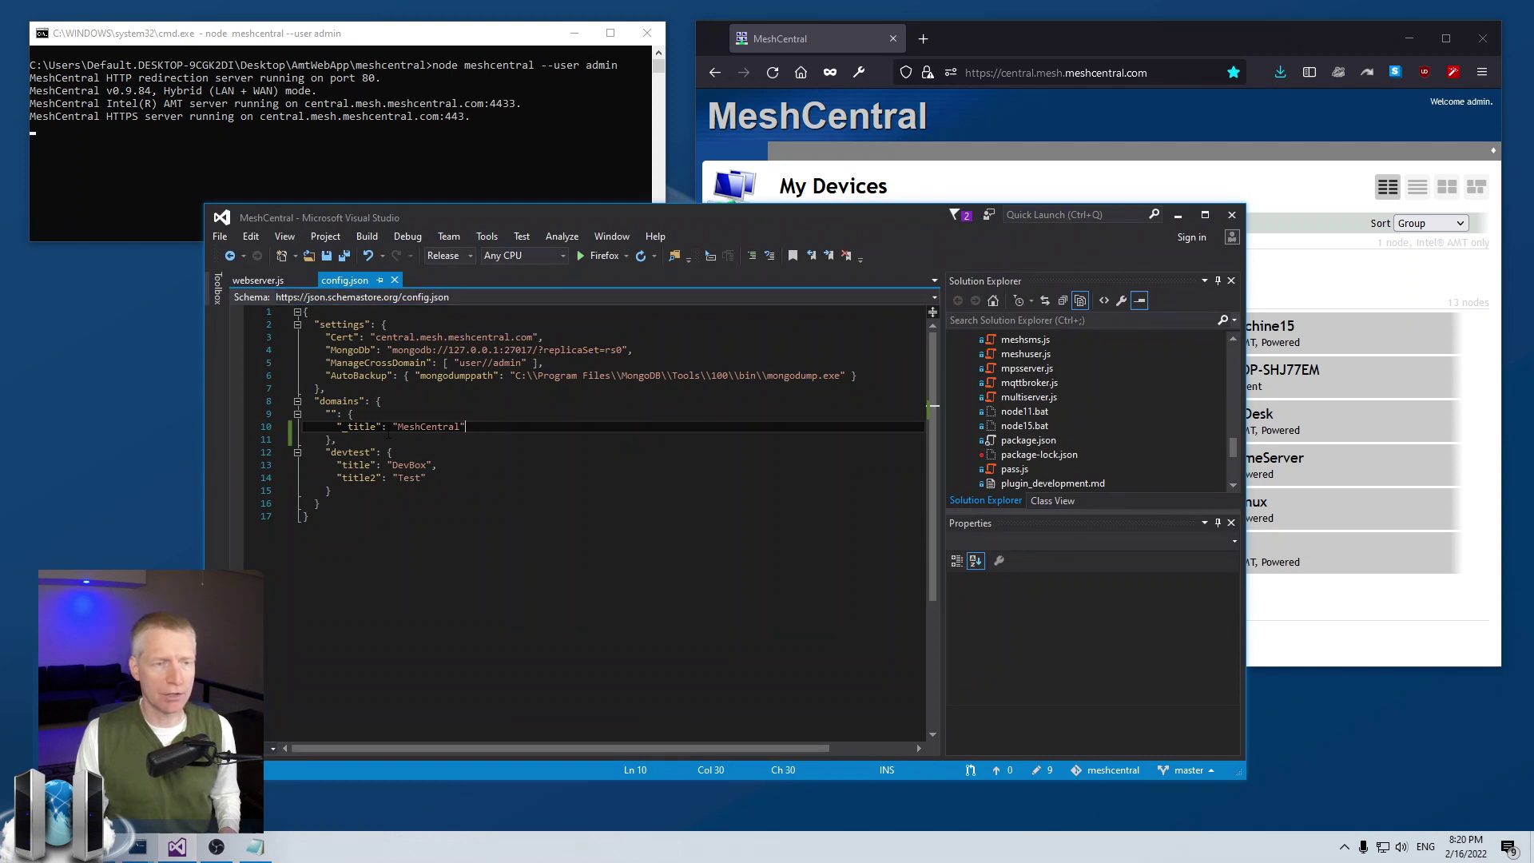
{"action": "left_click_drag", "start_coordinate": [520, 215], "coordinate": [427, 217]}
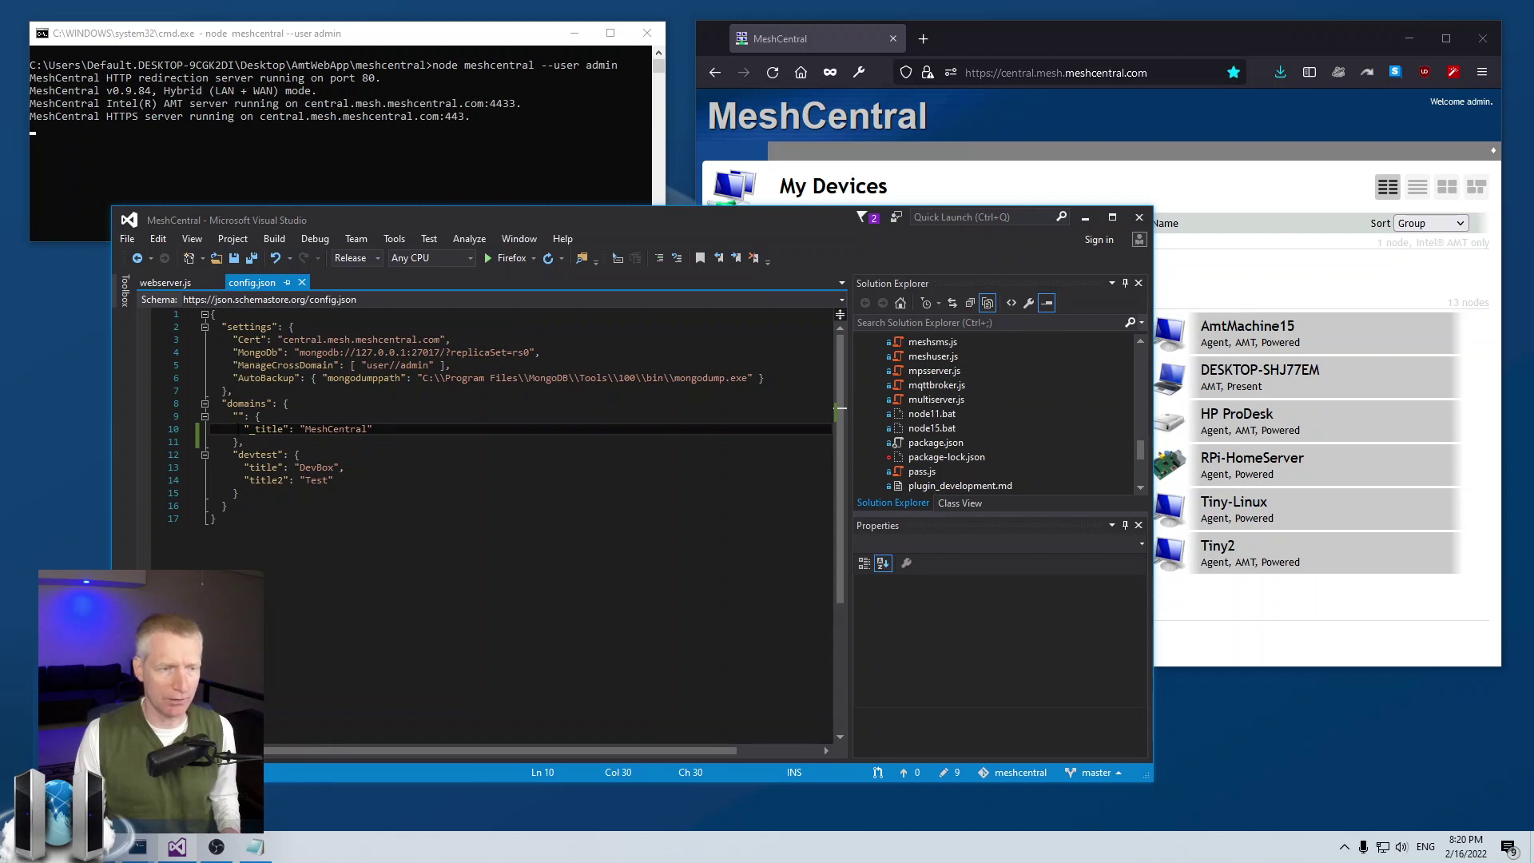
{"action": "left_click_drag", "start_coordinate": [240, 429], "coordinate": [407, 427]}
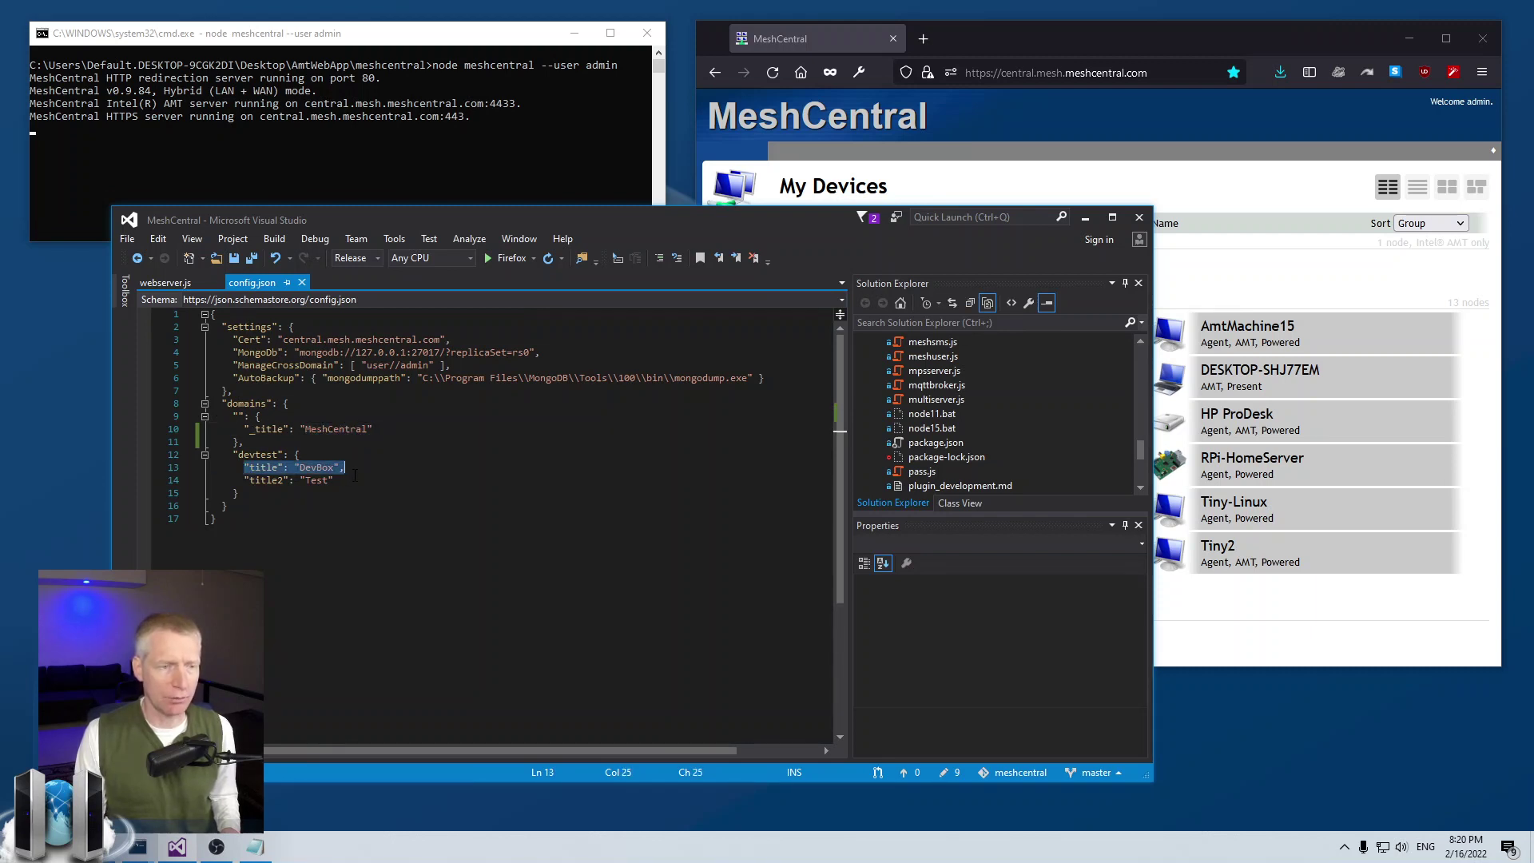
{"action": "left_click_drag", "start_coordinate": [243, 480], "coordinate": [333, 480]}
{"action": "double_click", "coordinate": [256, 454]}
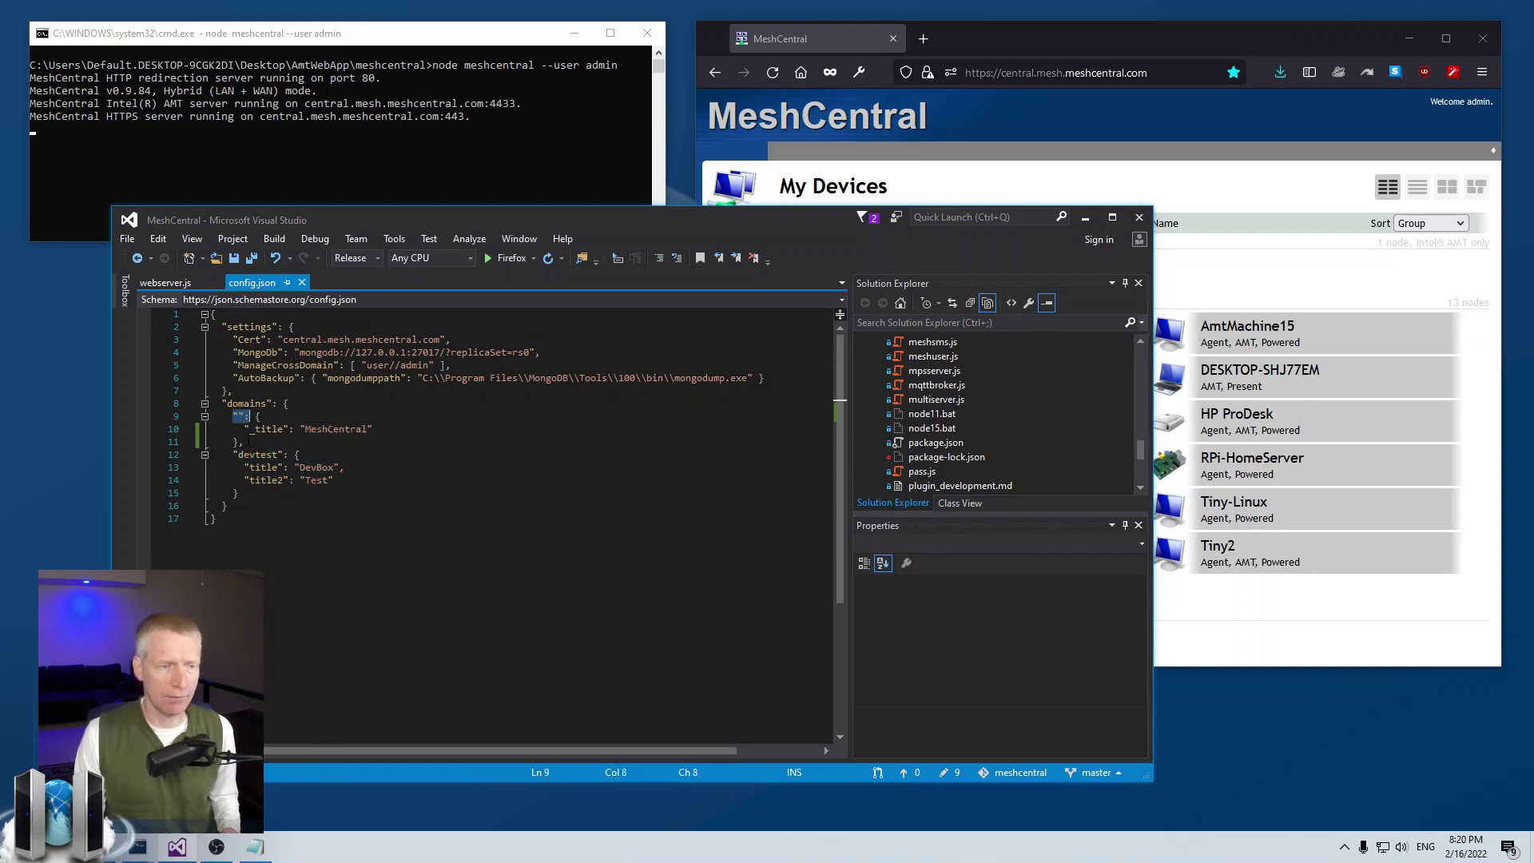
{"action": "left_click_drag", "start_coordinate": [243, 429], "coordinate": [402, 431]}
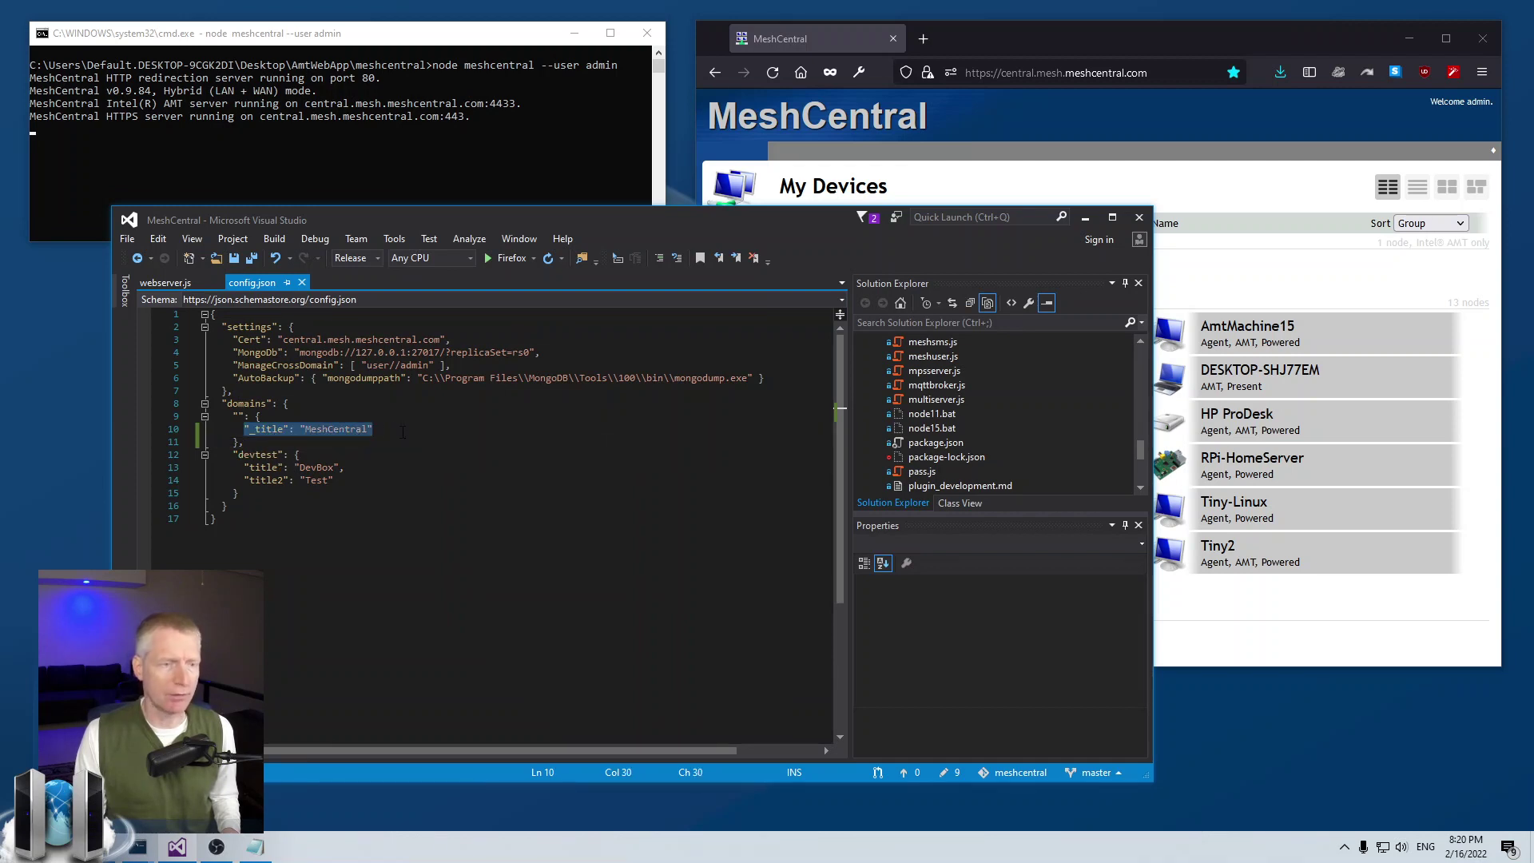
{"action": "left_click", "coordinate": [287, 415]}
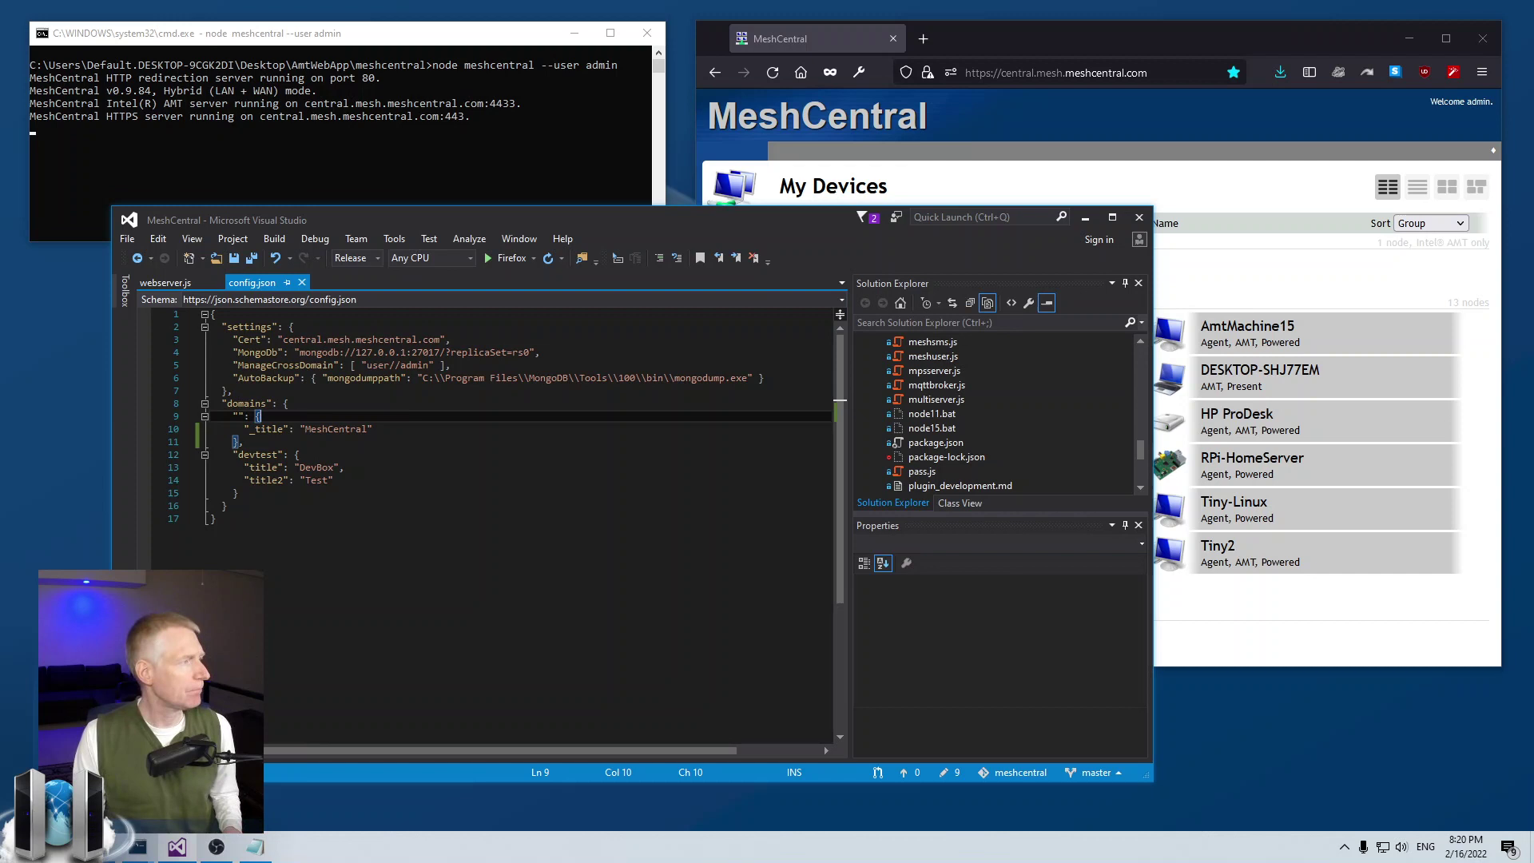
{"action": "left_click", "coordinate": [300, 429]}
Paste the agentCustomization block with underscored keys and fix its indentation.
{"action": "type", "text": "\"agentCustomization\": { \"_displayName\": \"Compagny® Product™\", \"_description\": \"Compagny® Product™ agent for remote monitoring, management and assistance.\", \"_companyName\": \"Compagny\", \"_serviceName\": \"compagnyagent\", \"_fileName\": \"compagnyagent\", }"}
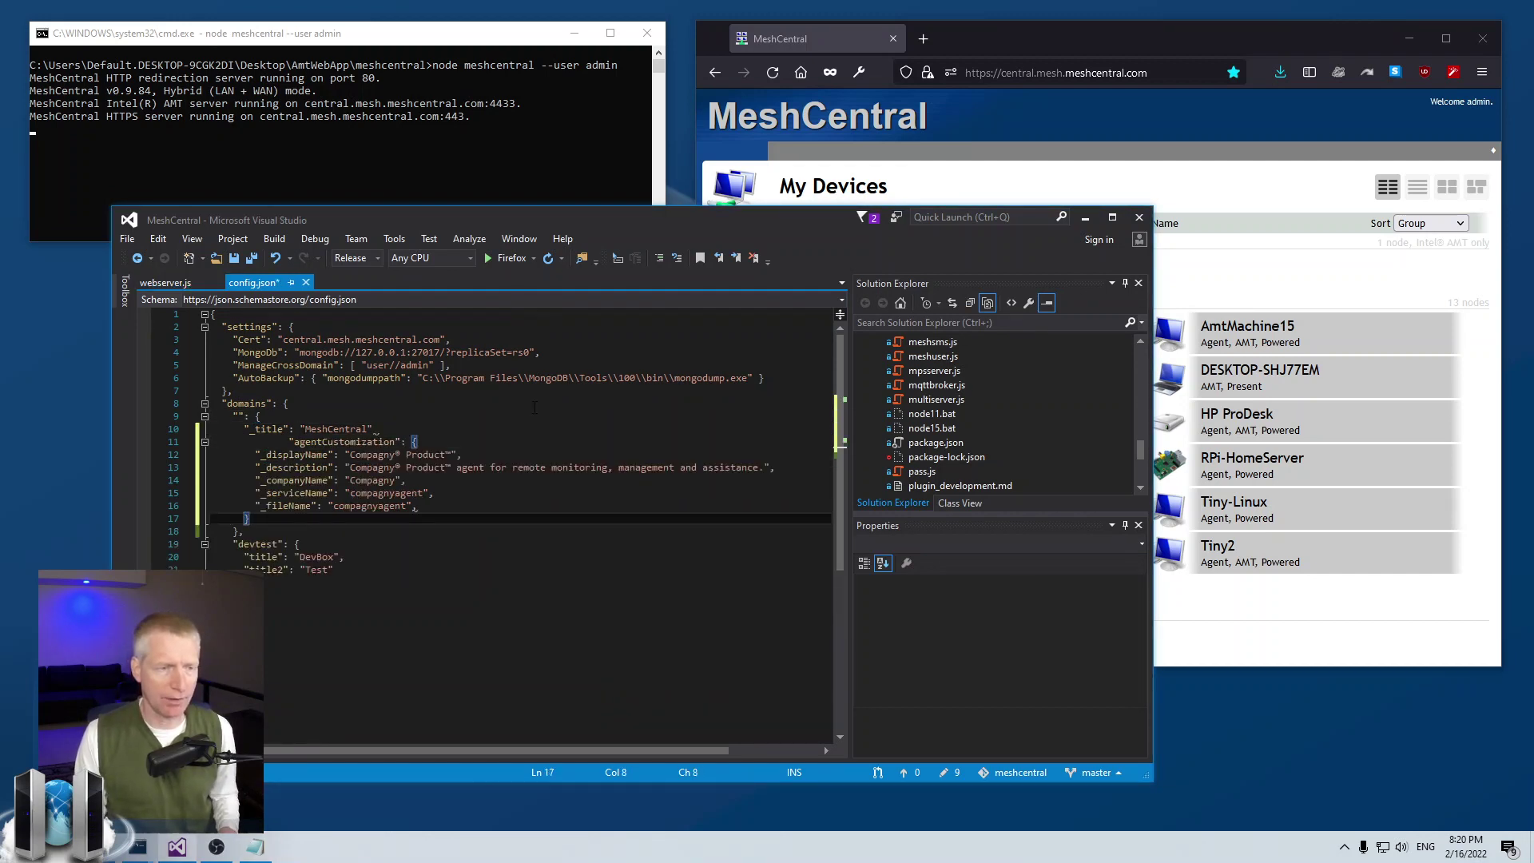
{"action": "key", "text": "Up"}
{"action": "key", "text": "Up"}
{"action": "key", "text": "Up"}
{"action": "key", "text": "Up"}
{"action": "key", "text": "Up"}
{"action": "key", "text": "Up"}
{"action": "key", "text": "Up"}
{"action": "key", "text": "End"}
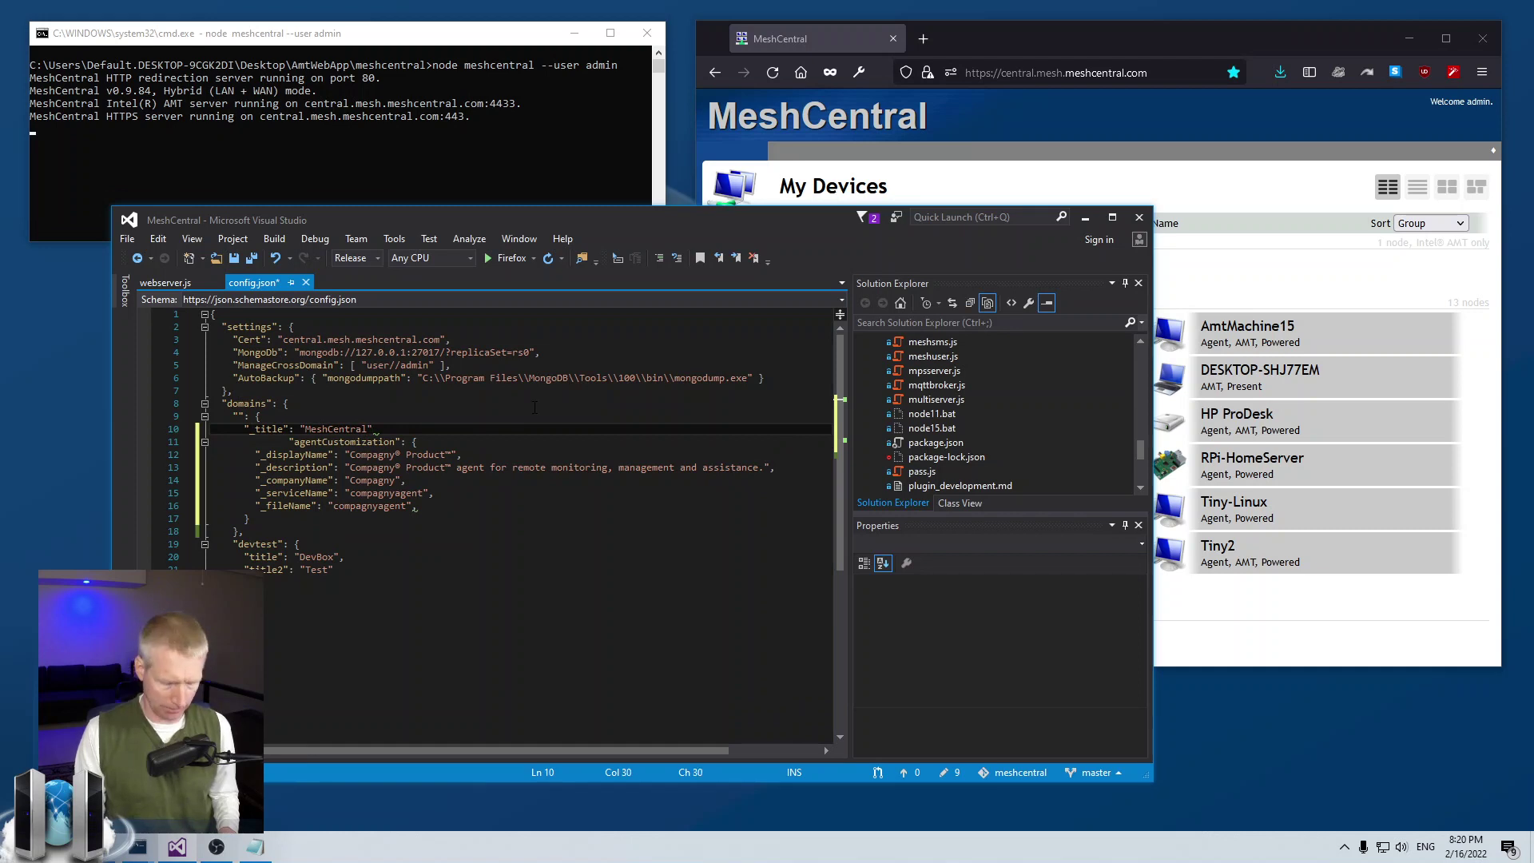
{"action": "key", "text": "Down"}
{"action": "key", "text": "Home"}
{"action": "key", "text": "shift+Home"}
{"action": "key", "text": "BackSpace"}
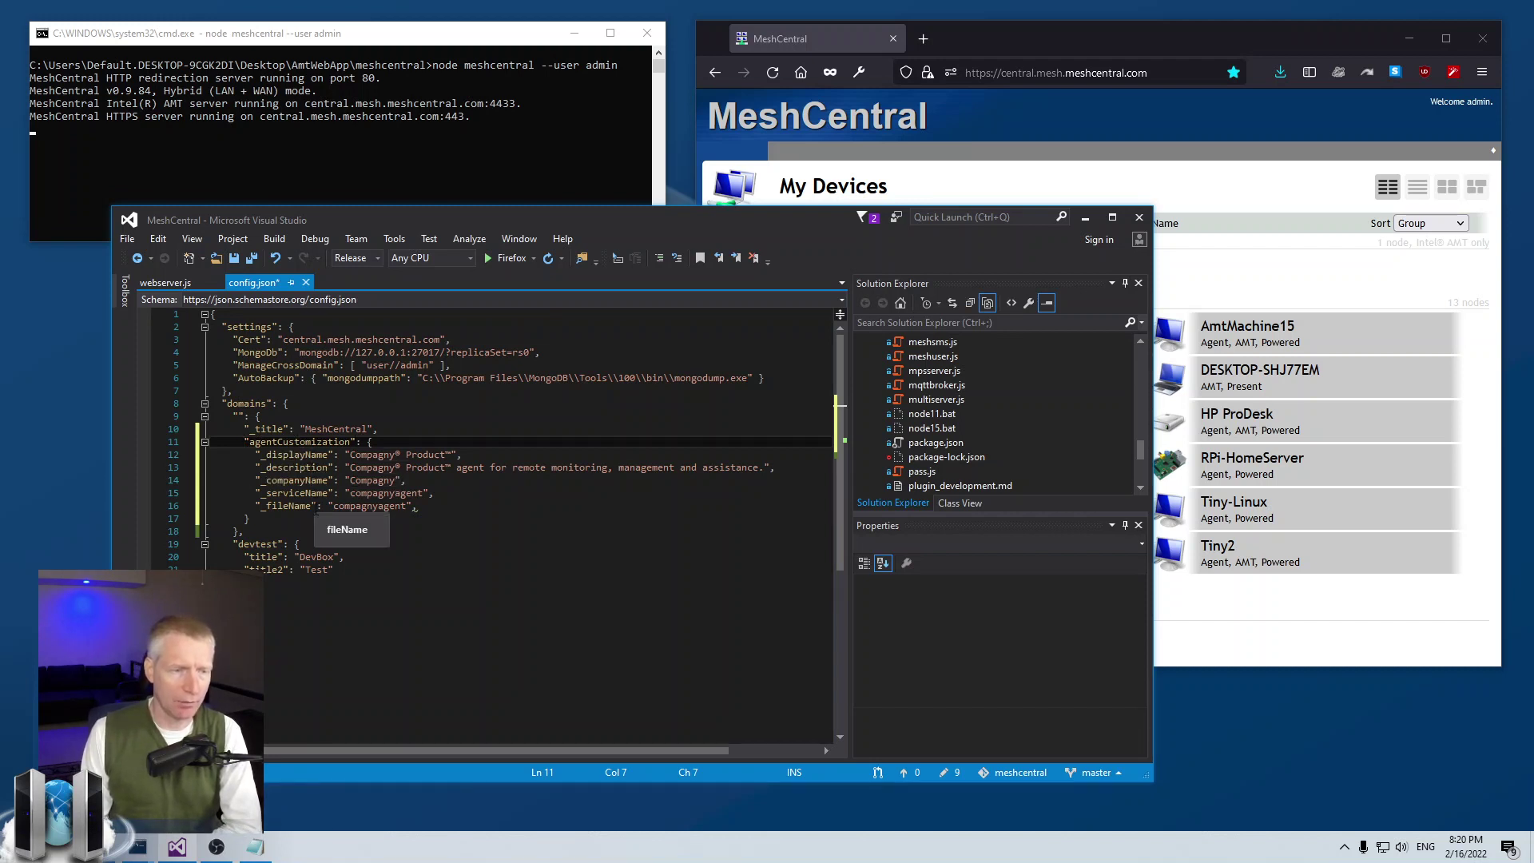
Remove the leading underscores from displayName, description, companyName and serviceName.
{"action": "left_click", "coordinate": [266, 454]}
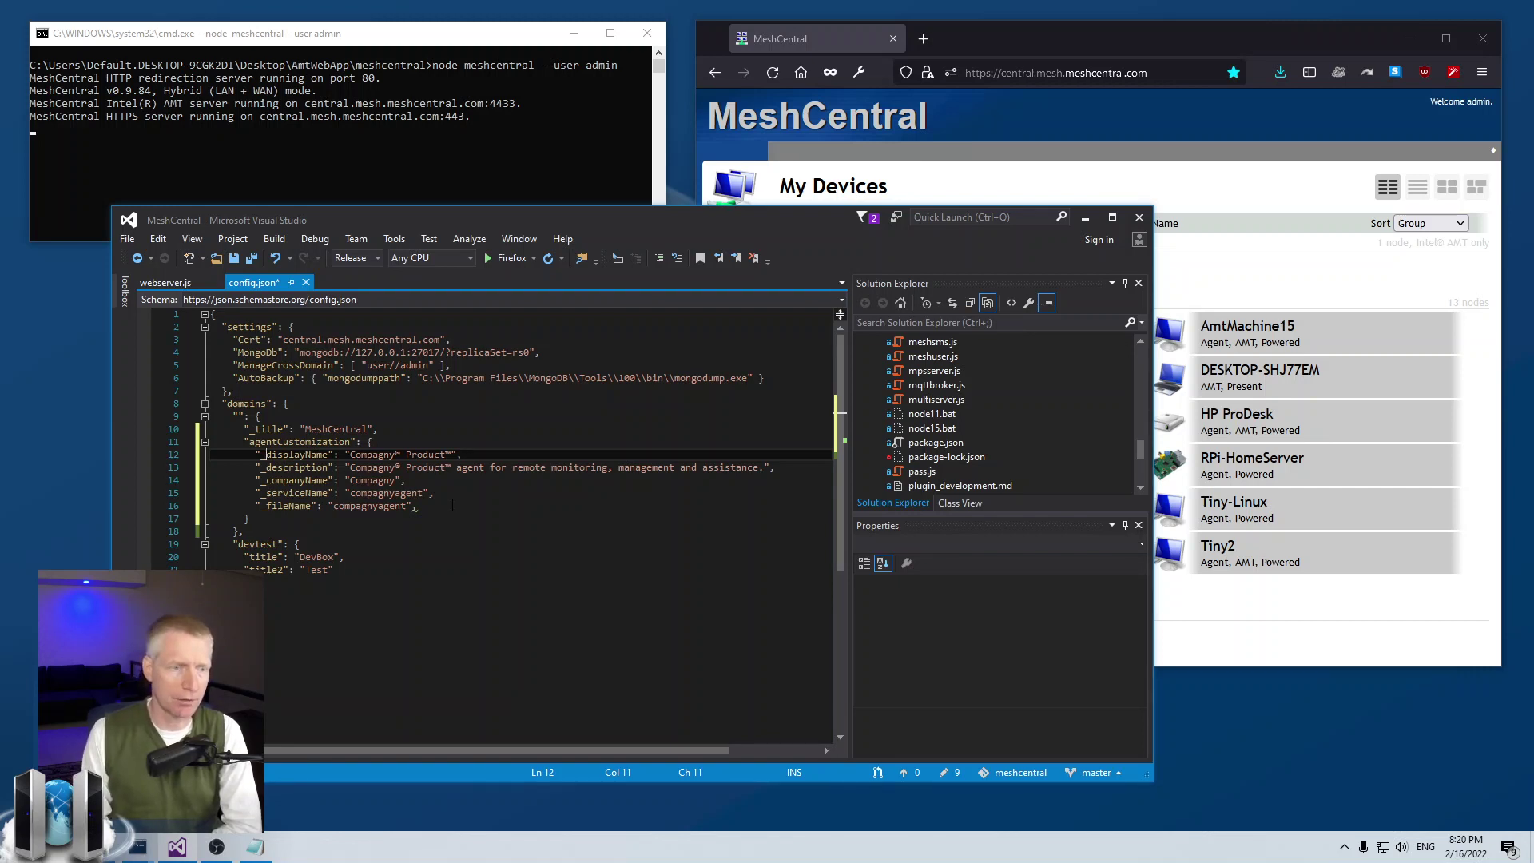
{"action": "key", "text": "BackSpace"}
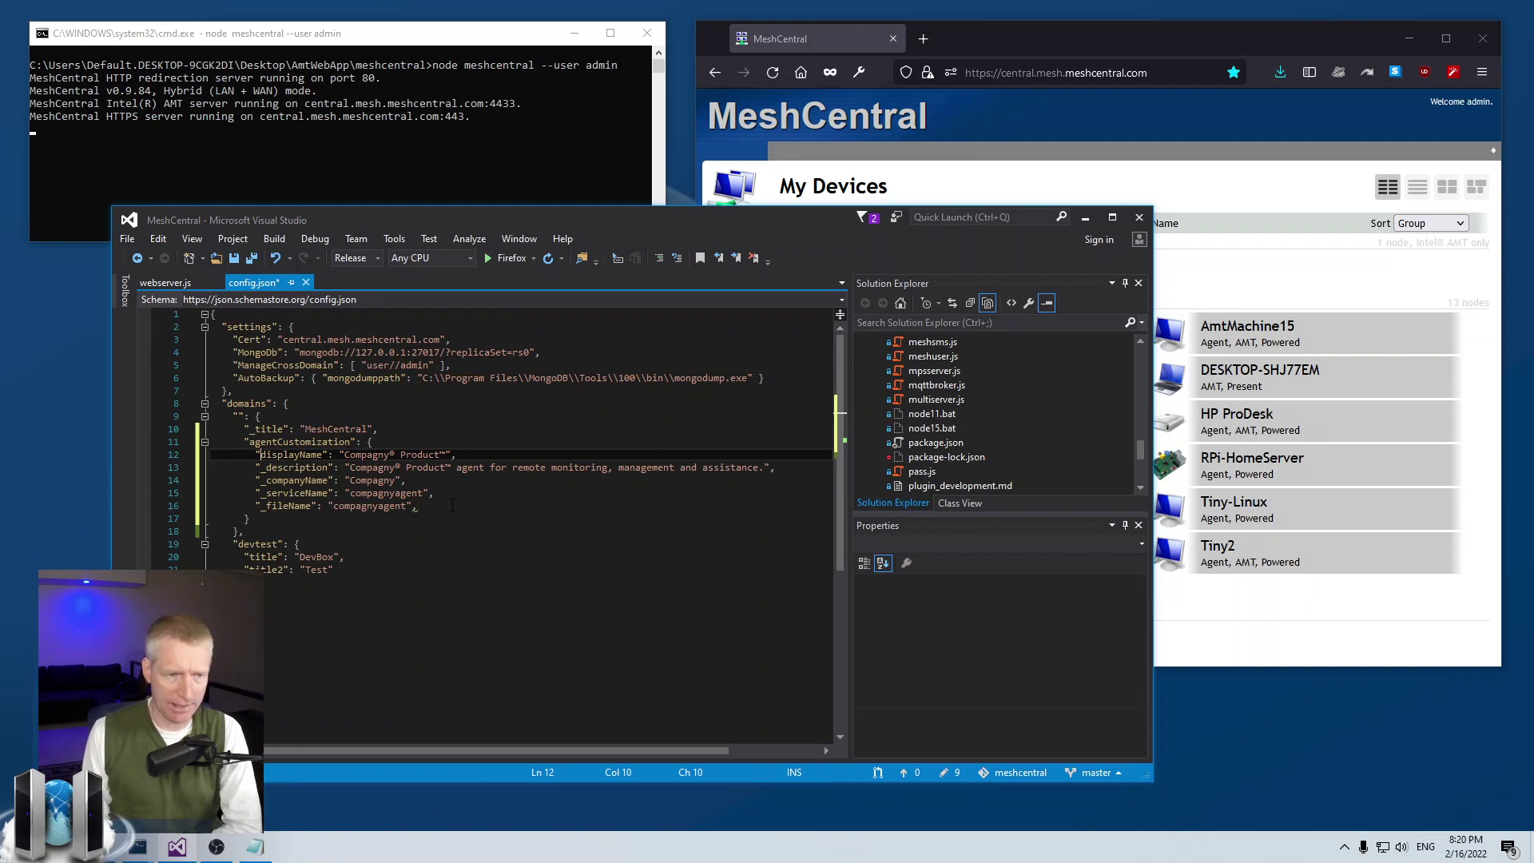
{"action": "key", "text": "Down"}
{"action": "key", "text": "BackSpace"}
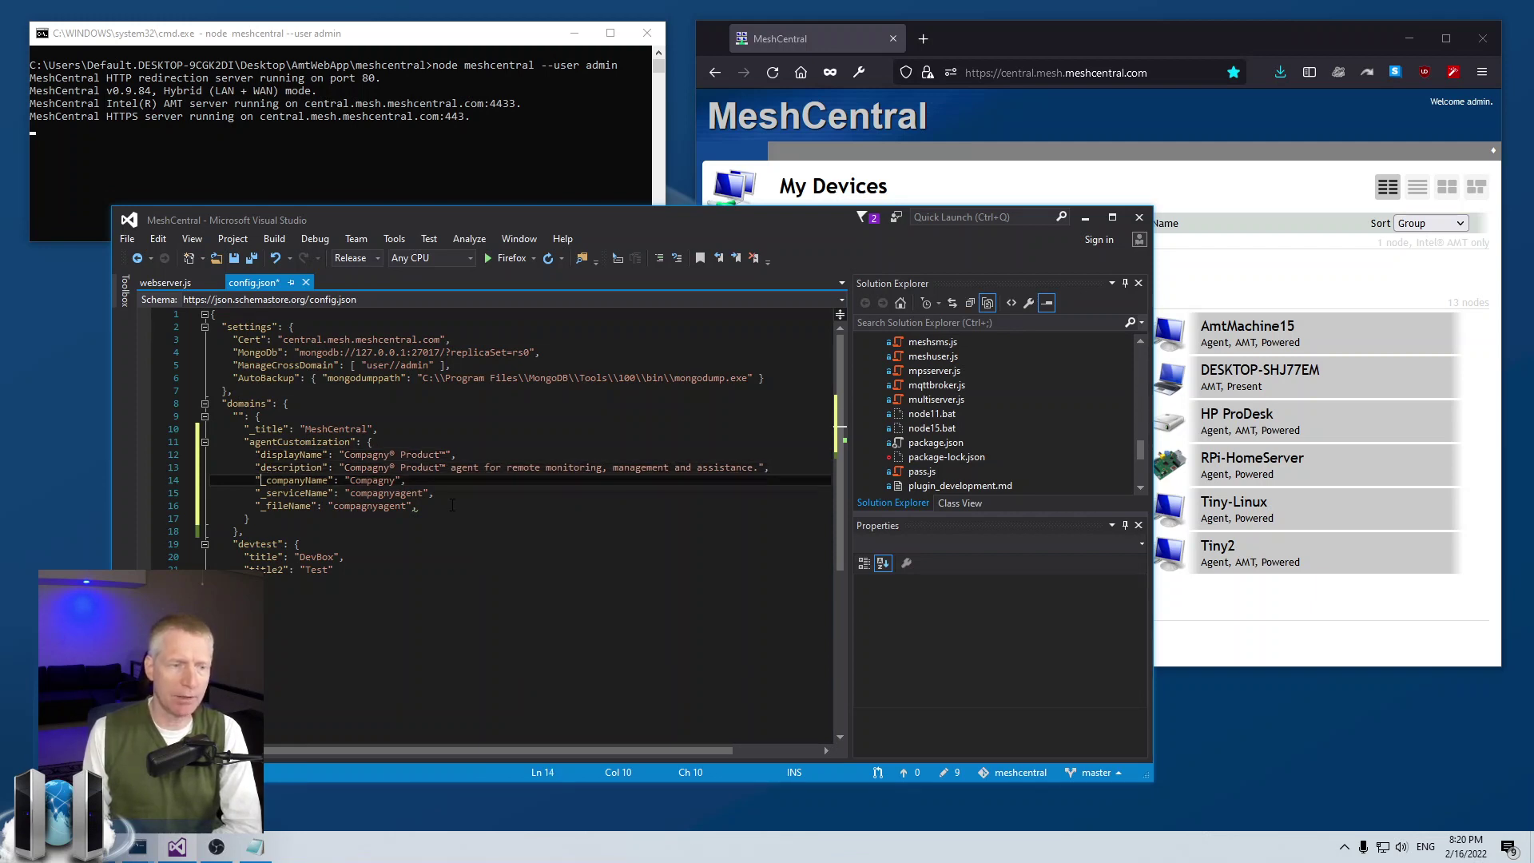
{"action": "key", "text": "Up"}
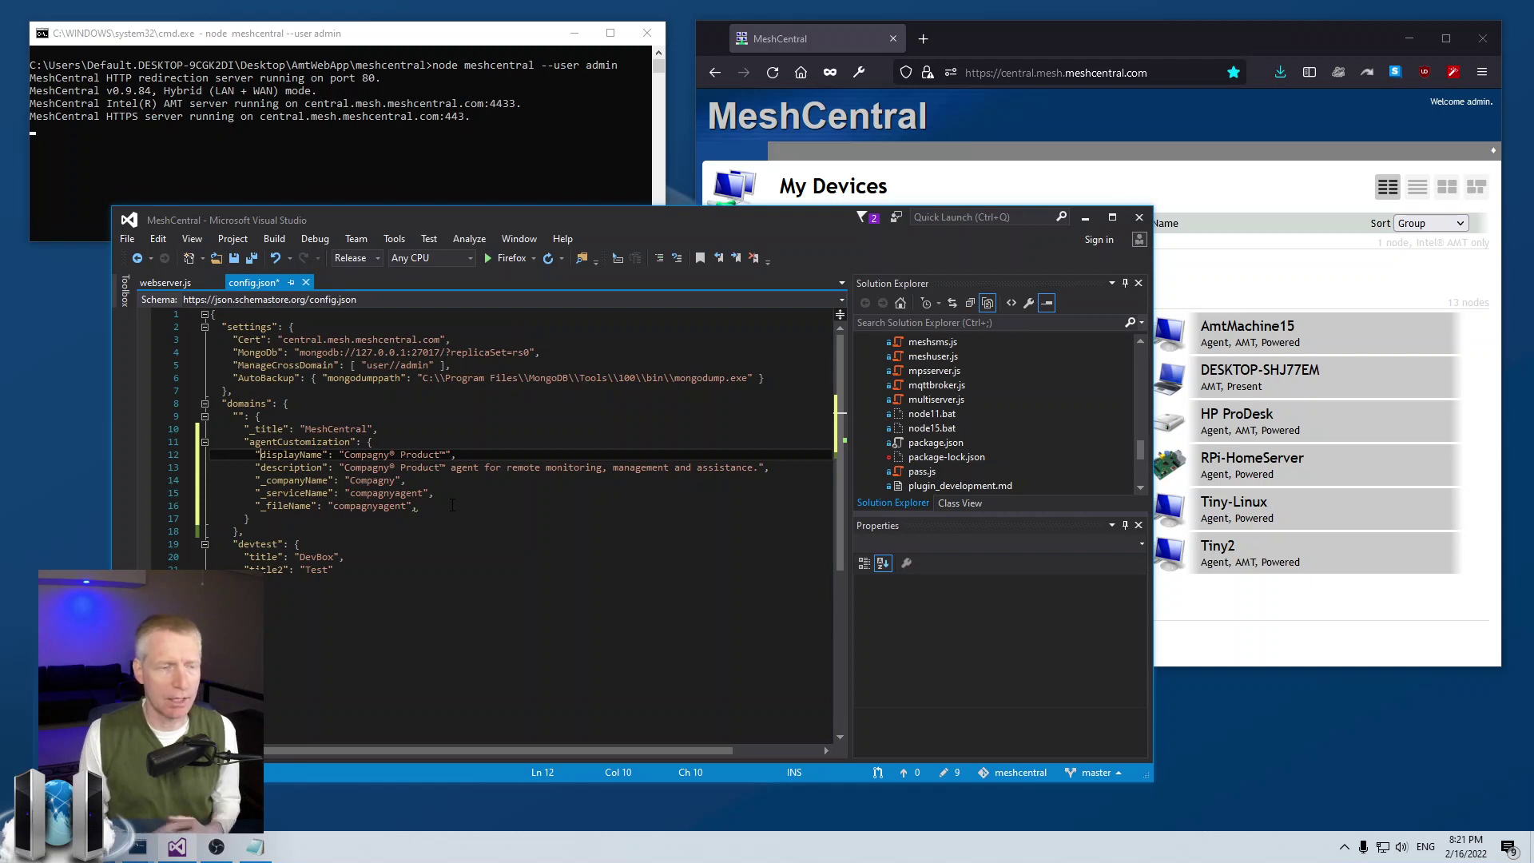
{"action": "key", "text": "Down"}
{"action": "key", "text": "Down"}
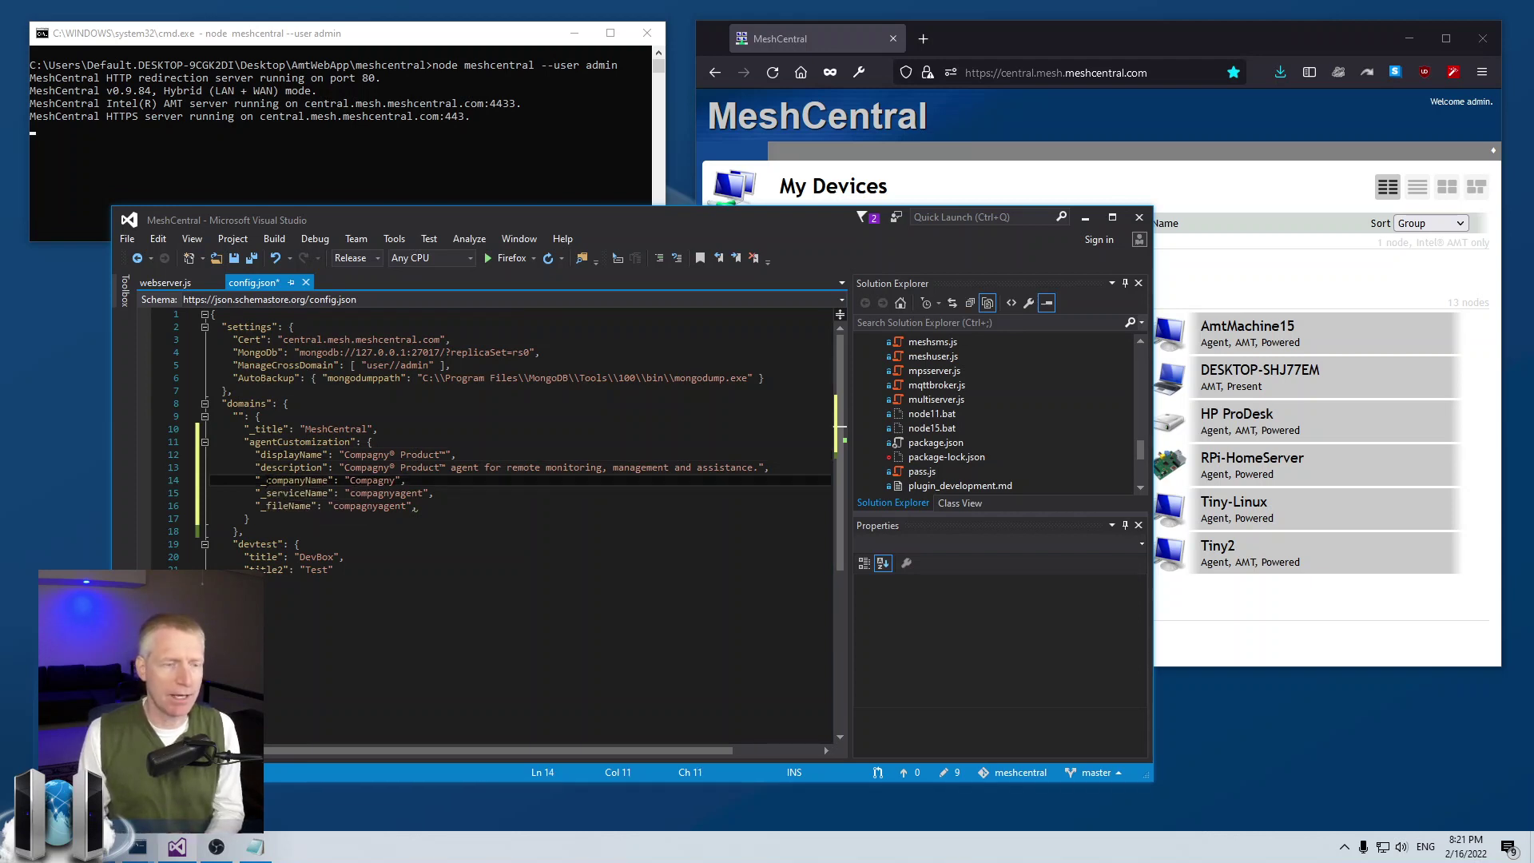
{"action": "key", "text": "Delete"}
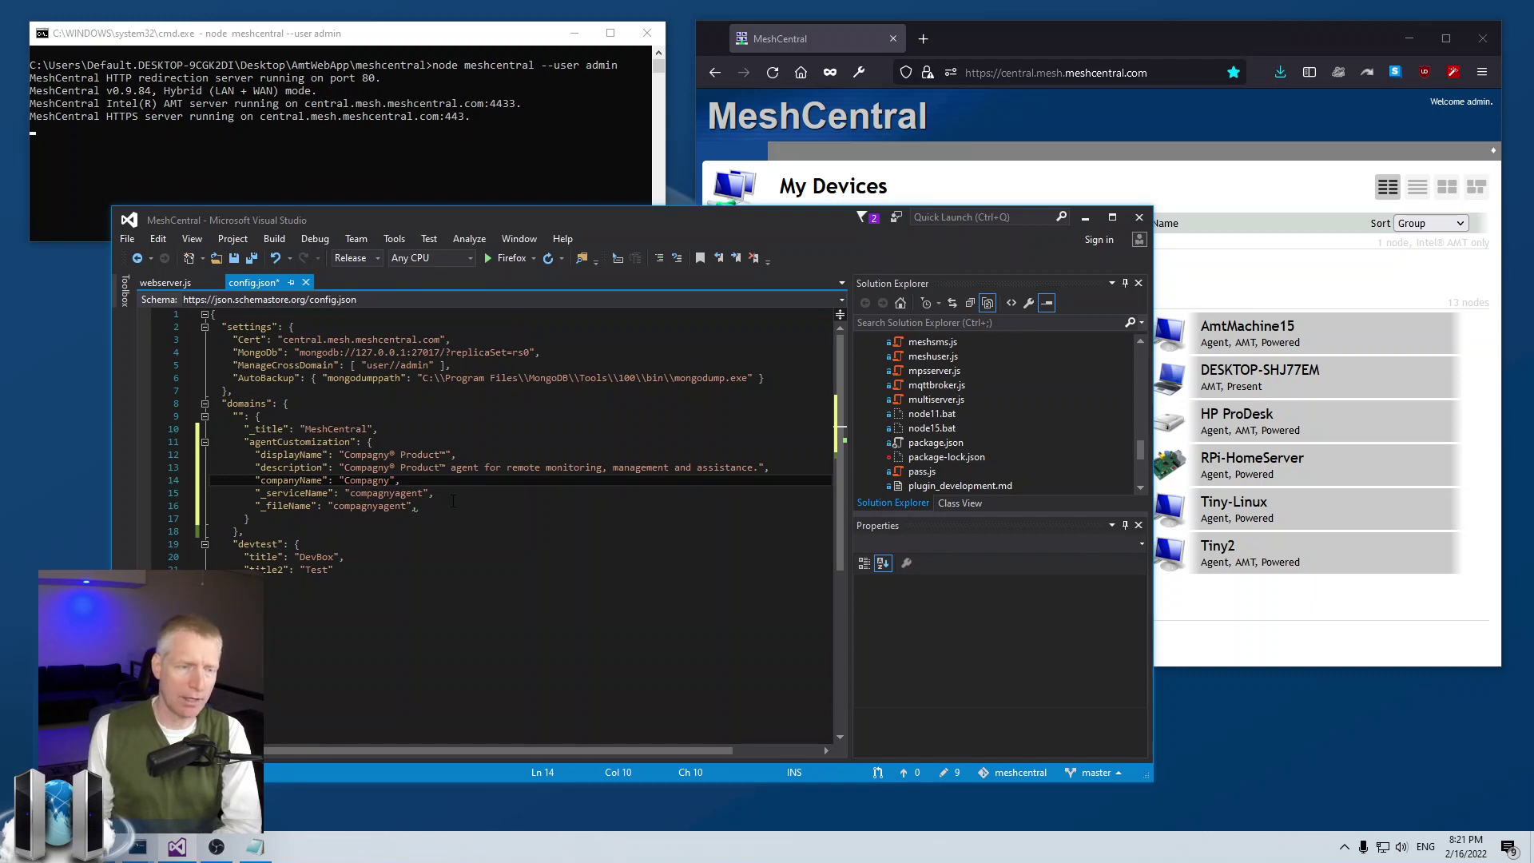
{"action": "key", "text": "Down"}
{"action": "key", "text": "Delete"}
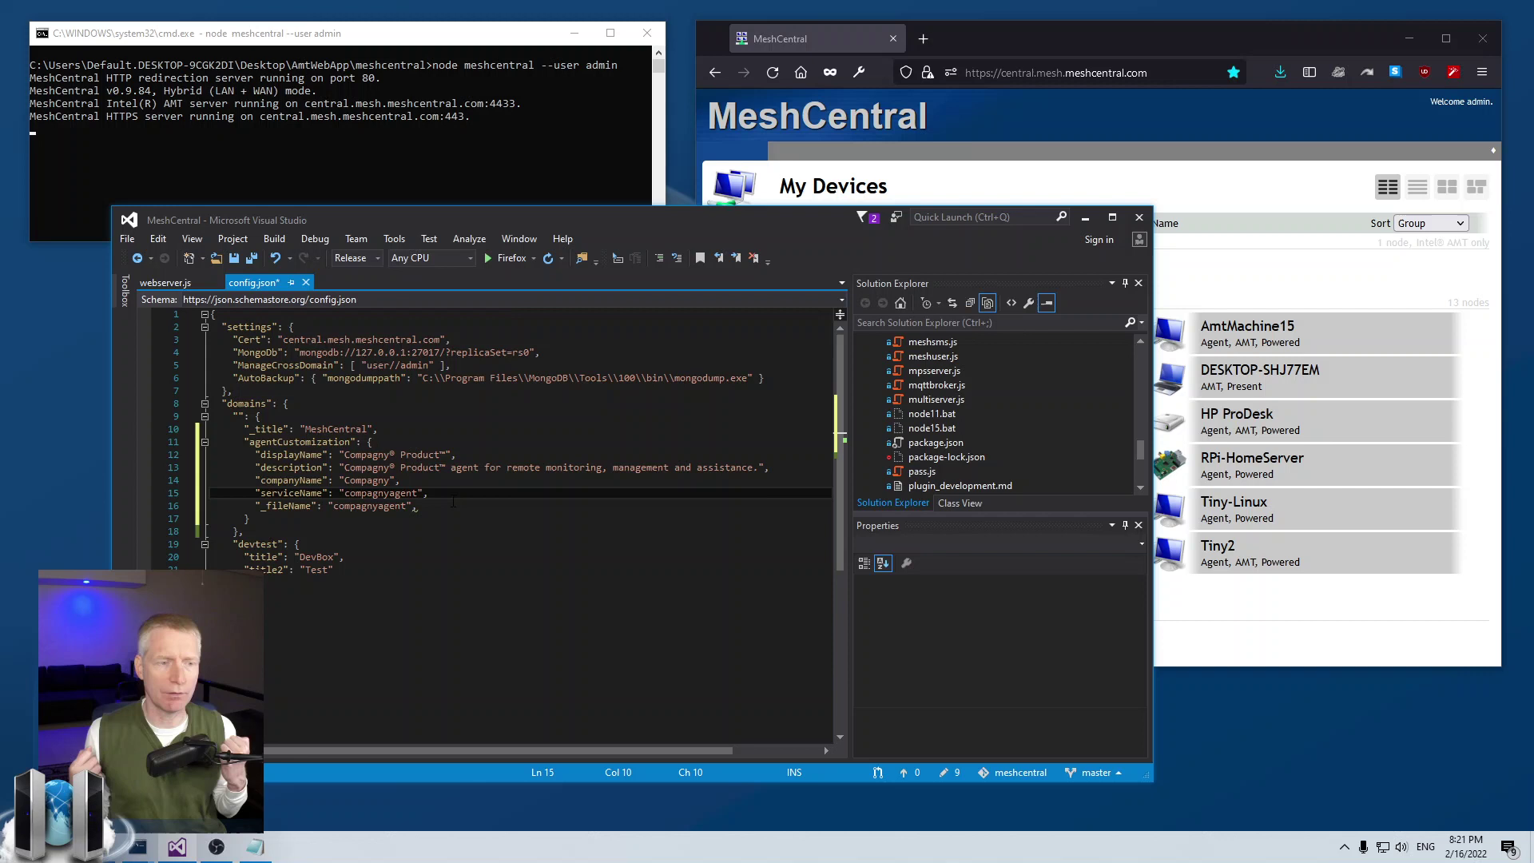
Enable fileName, drop the trailing comma after its 'compagnyagent' value, and save config.json.
{"action": "double_click", "coordinate": [369, 493]}
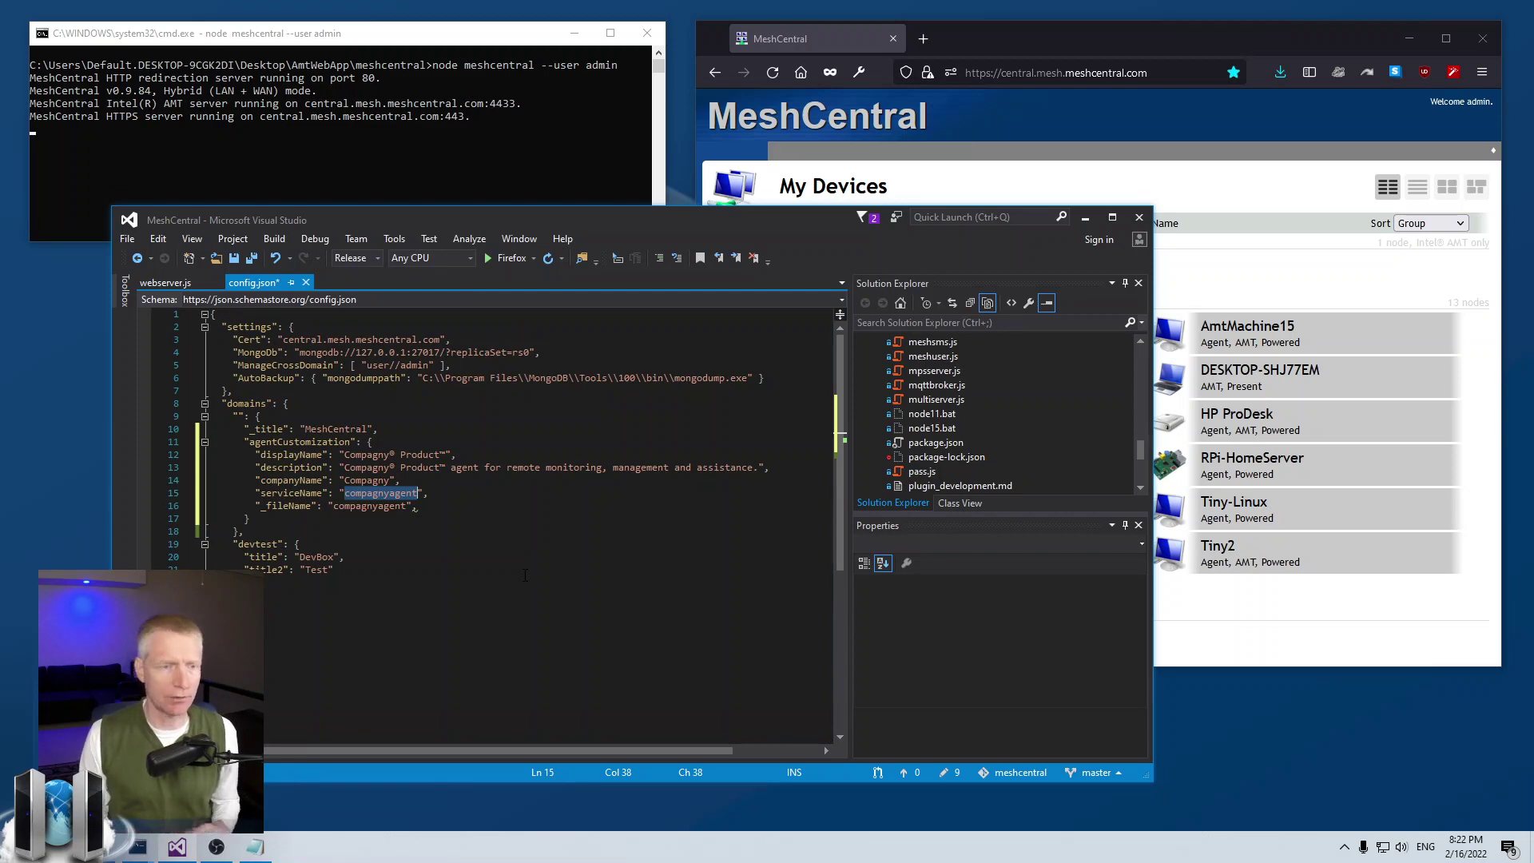
{"action": "key", "text": "Down"}
{"action": "key", "text": "Home"}
{"action": "key", "text": "Right"}
{"action": "key", "text": "Delete"}
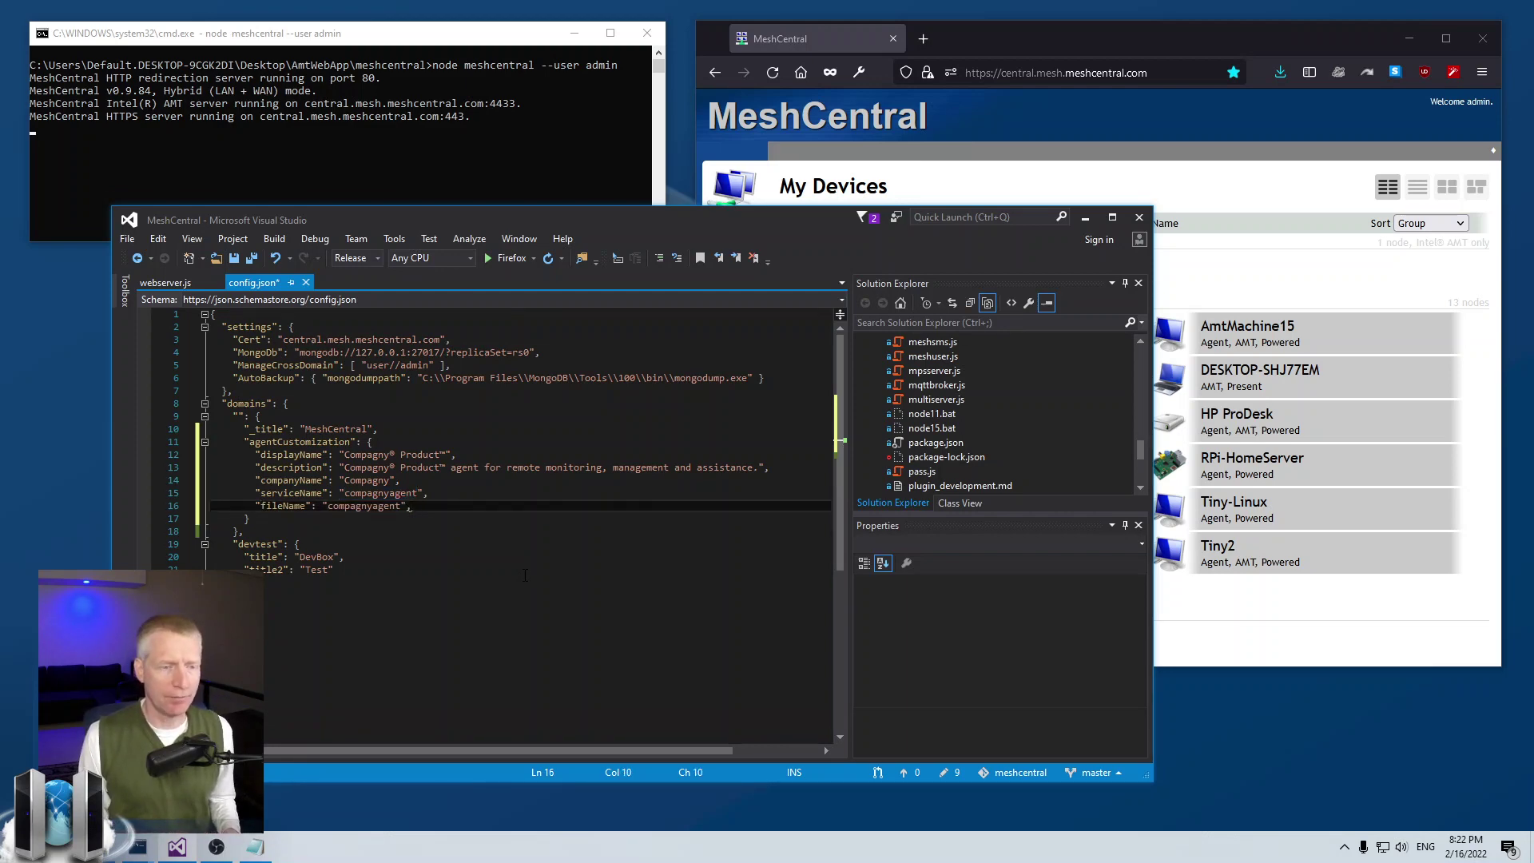
{"action": "key", "text": "End"}
{"action": "key", "text": "BackSpace"}
{"action": "key", "text": "Down"}
{"action": "key", "text": "ctrl+s"}
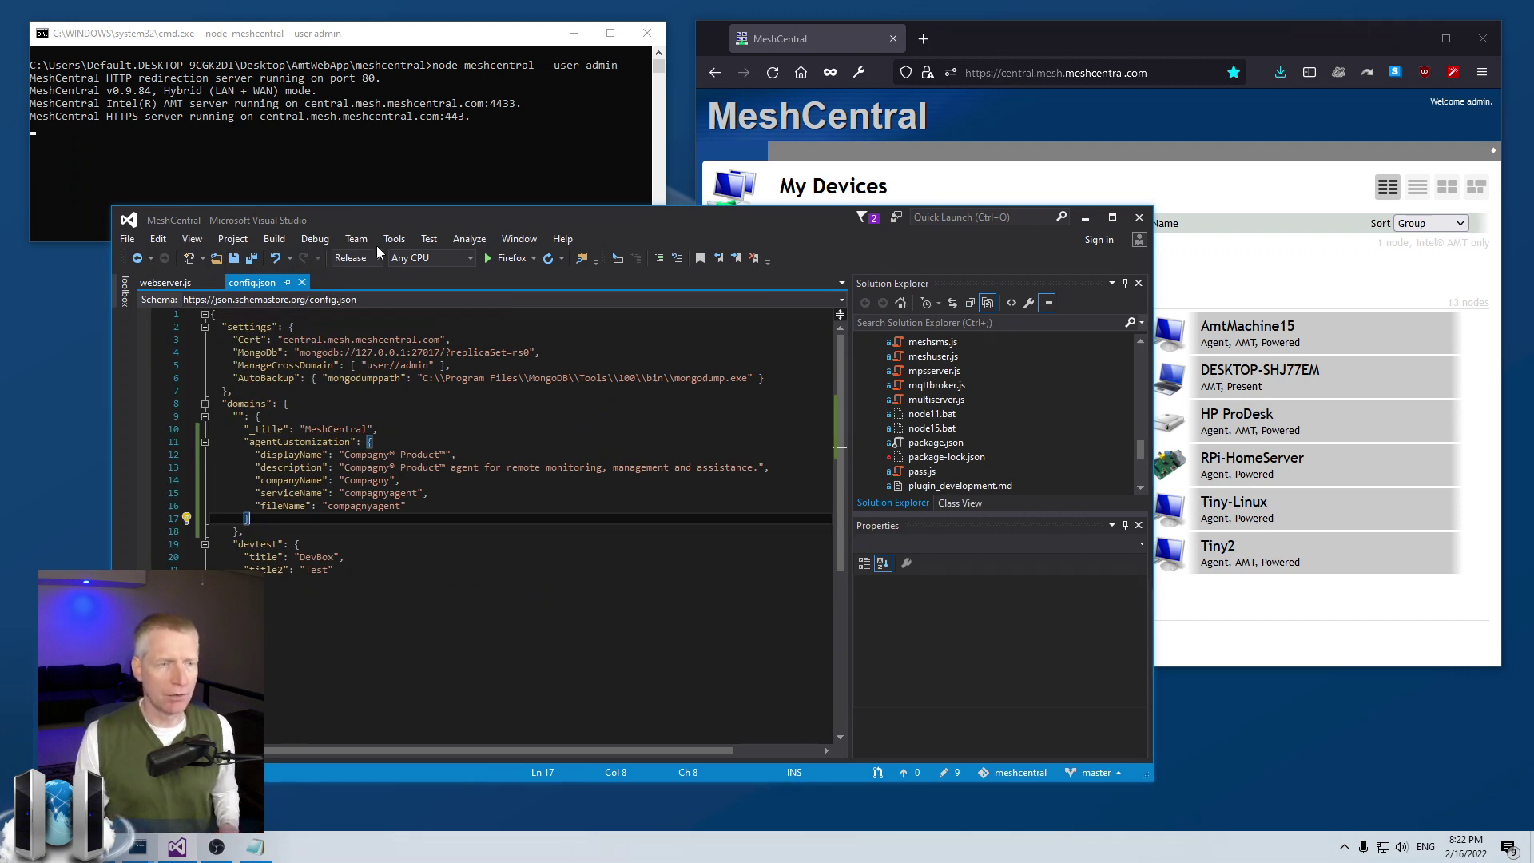
Stop and restart the MeshCentral server in the command console.
{"action": "left_click", "coordinate": [362, 175]}
{"action": "key", "text": "ctrl+c"}
{"action": "key", "text": "Up"}
{"action": "key", "text": "Return"}
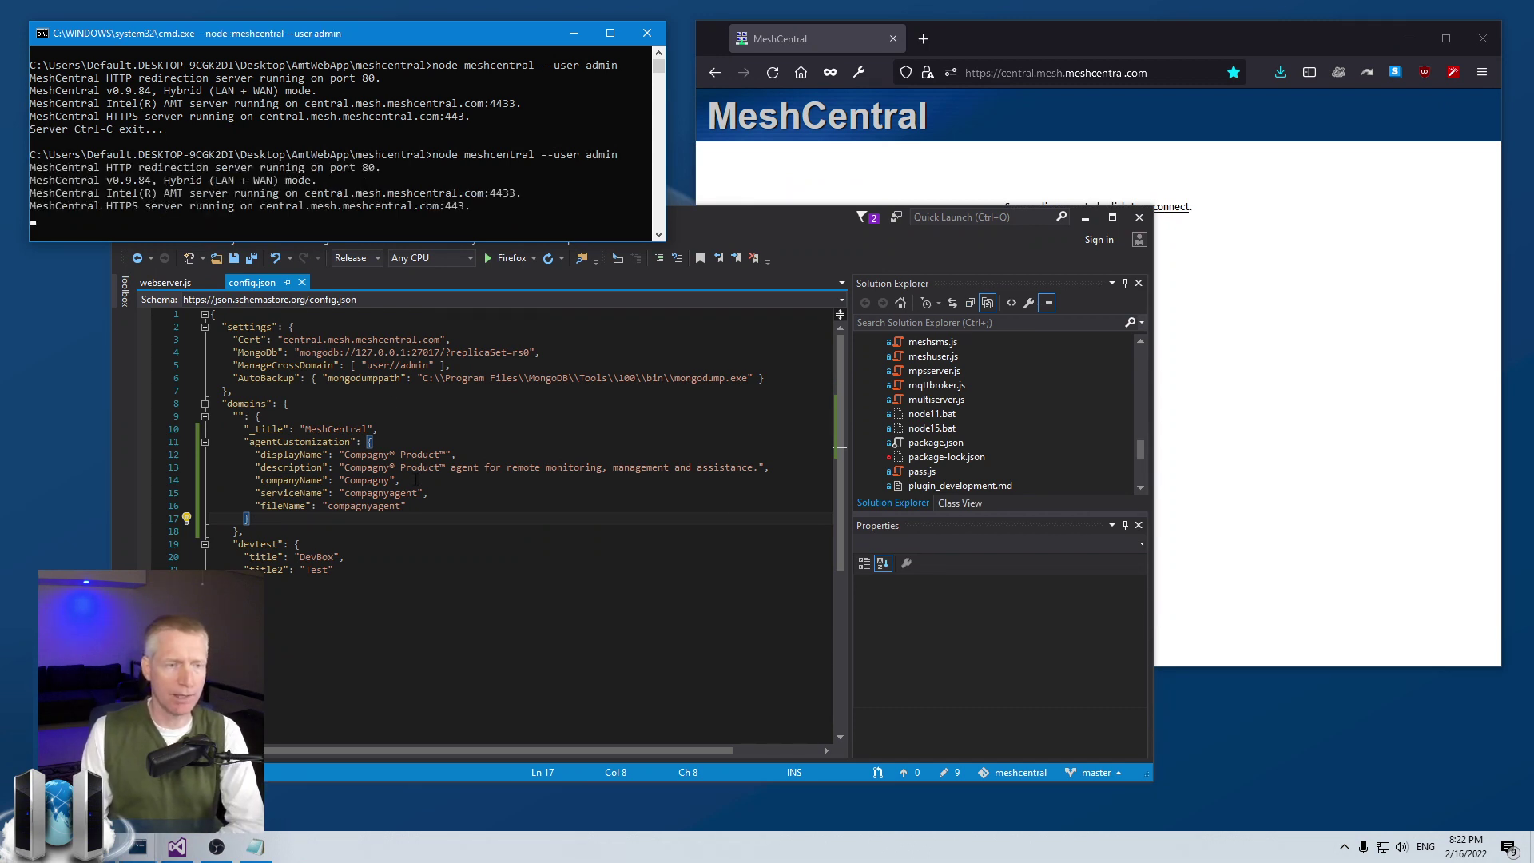
Reload MeshCentral, open Downloads, and request the Lab Computers Windows (.exe) agent.
{"action": "left_click", "coordinate": [918, 176]}
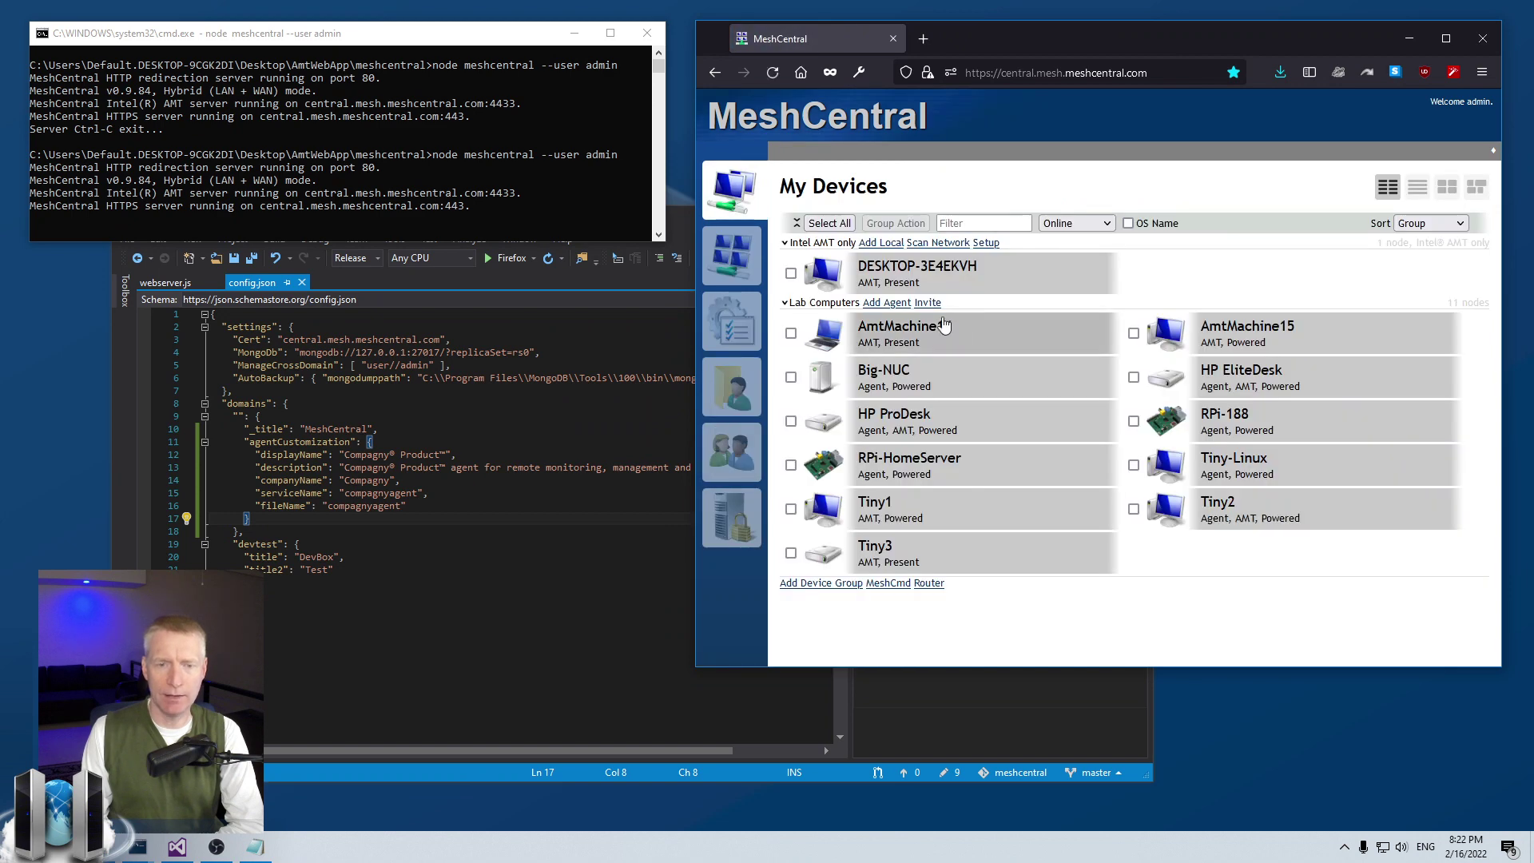
{"action": "left_click", "coordinate": [604, 487]}
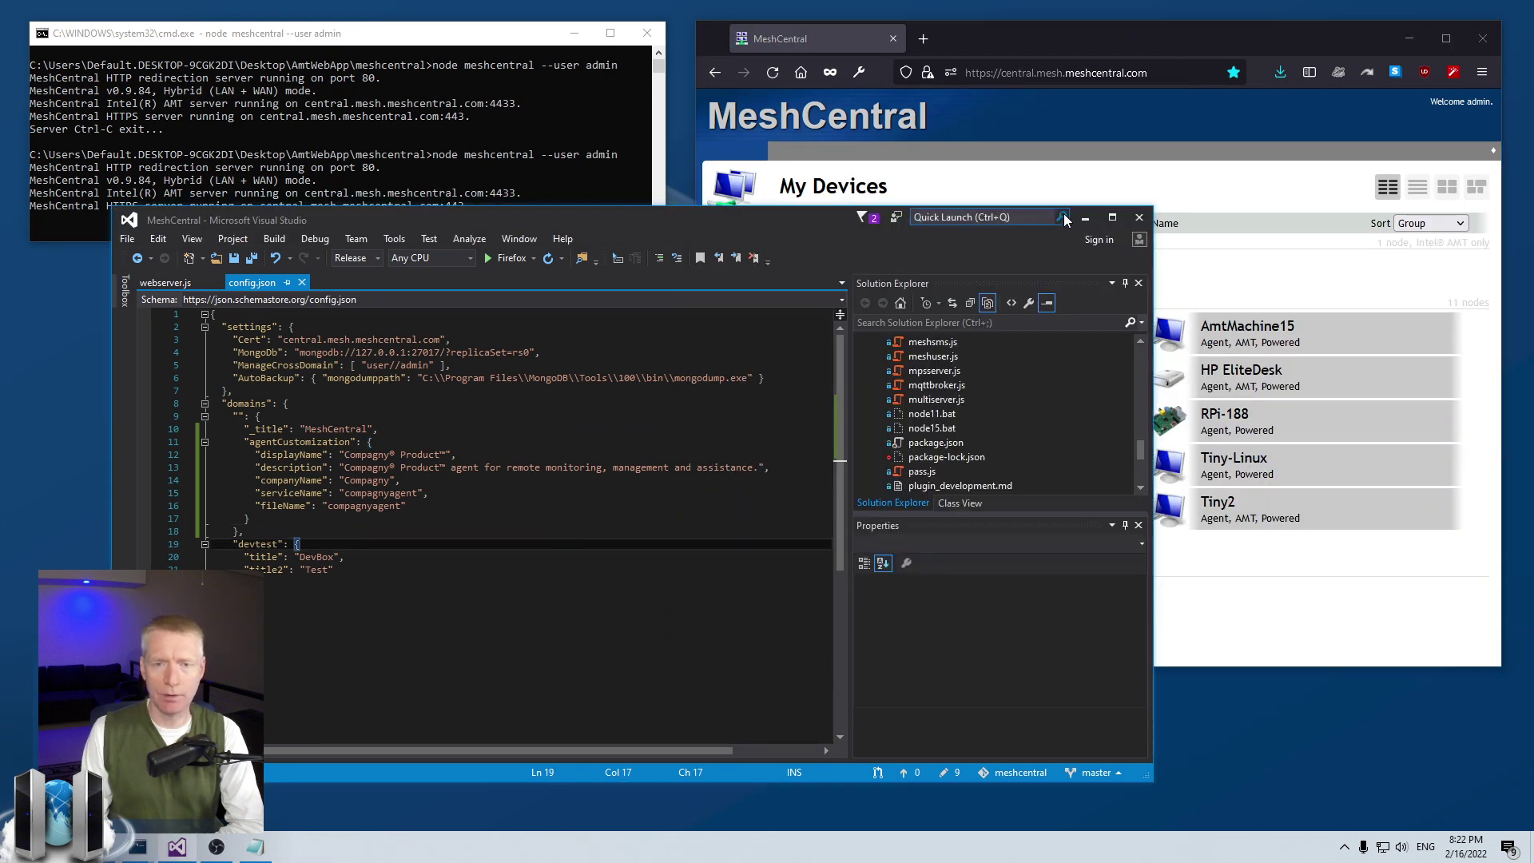
{"action": "left_click", "coordinate": [1088, 217]}
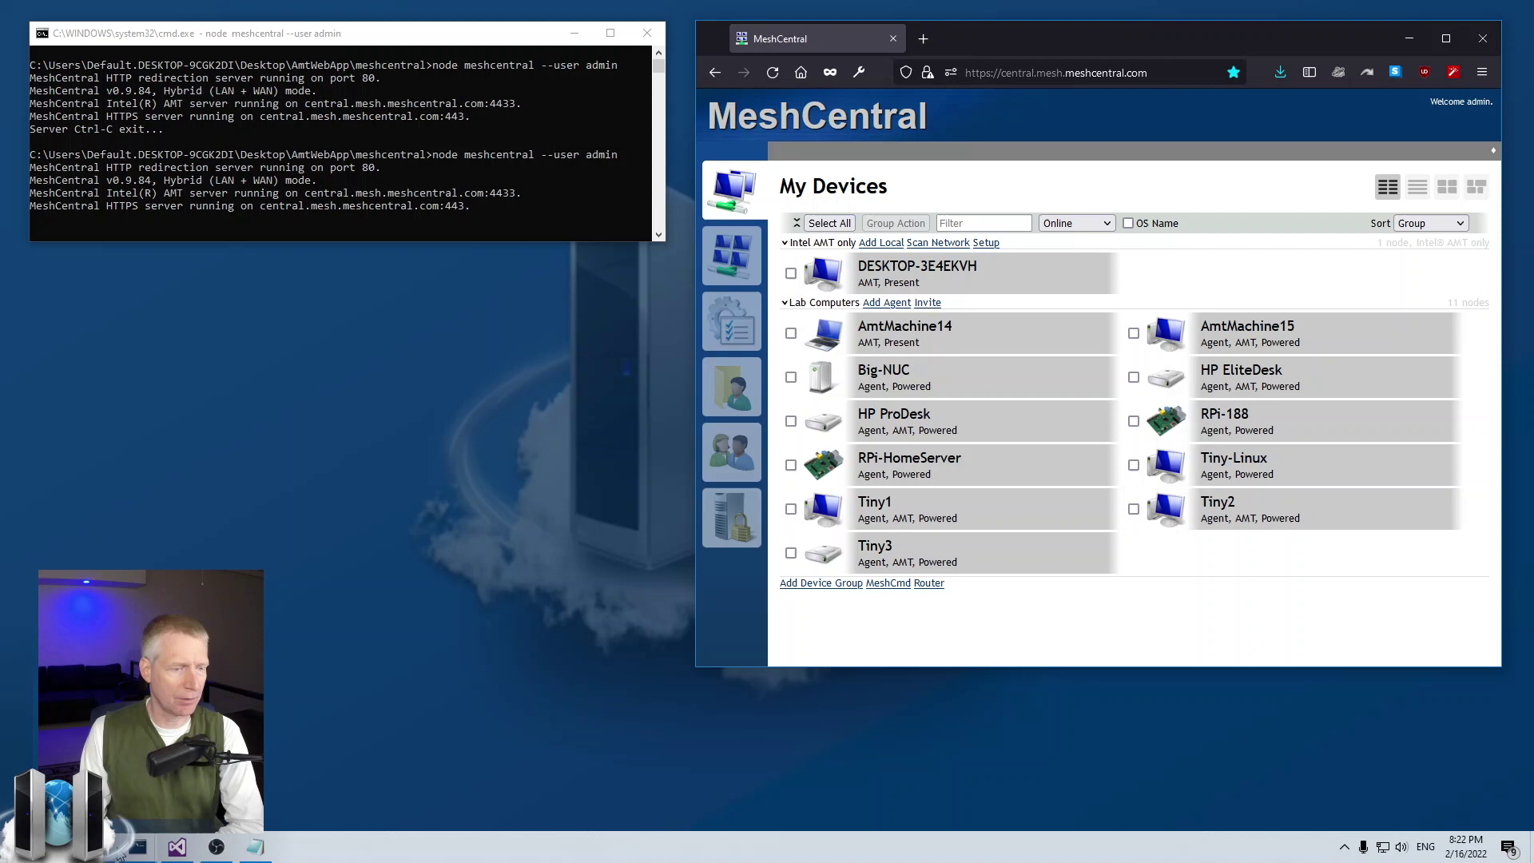
{"action": "left_click", "coordinate": [120, 848]}
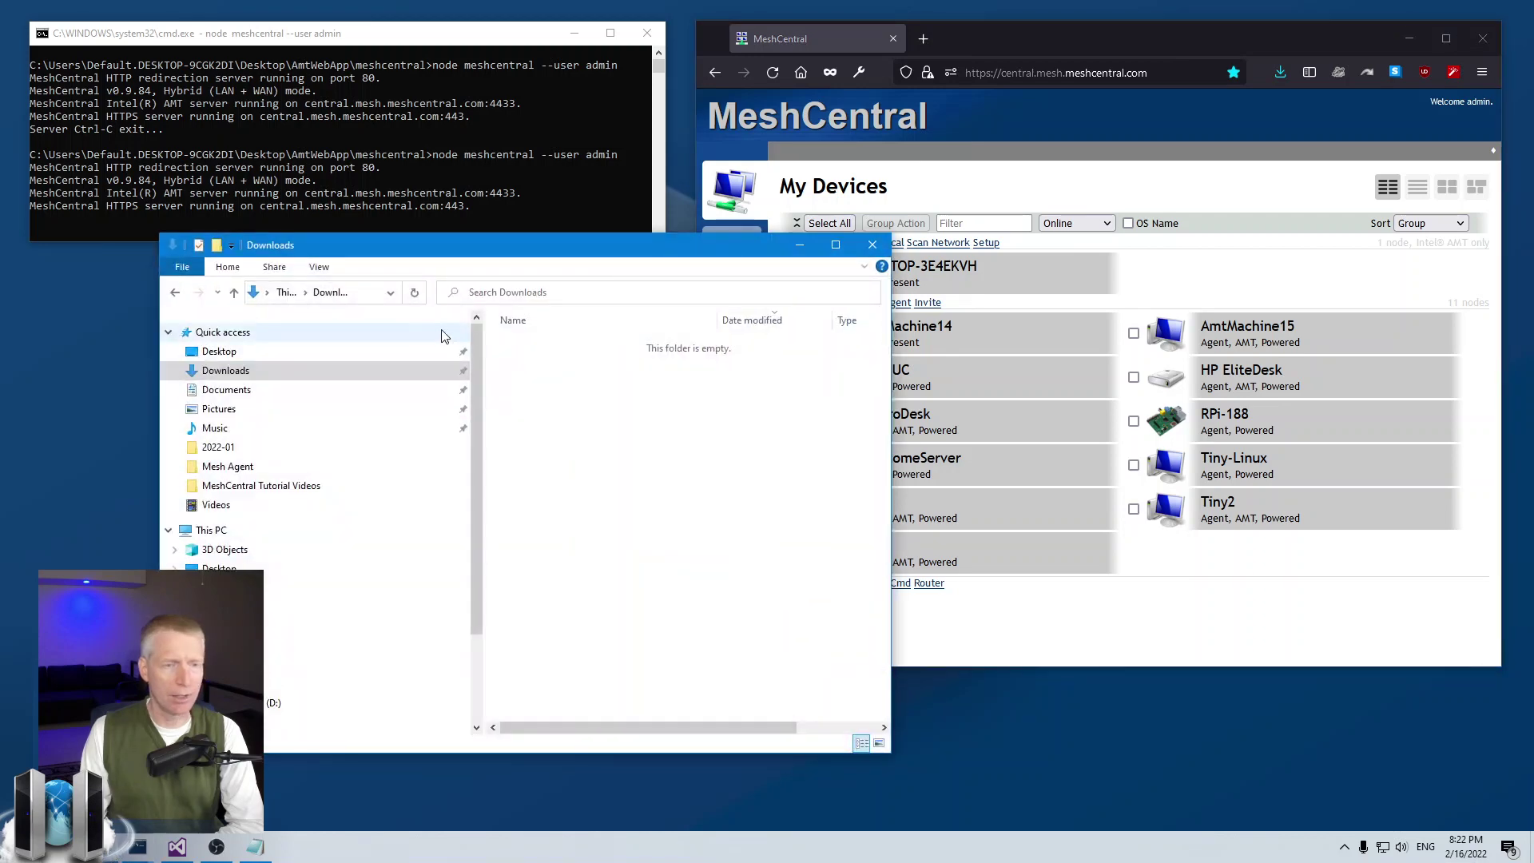
{"action": "left_click", "coordinate": [1263, 661]}
{"action": "left_click", "coordinate": [882, 304]}
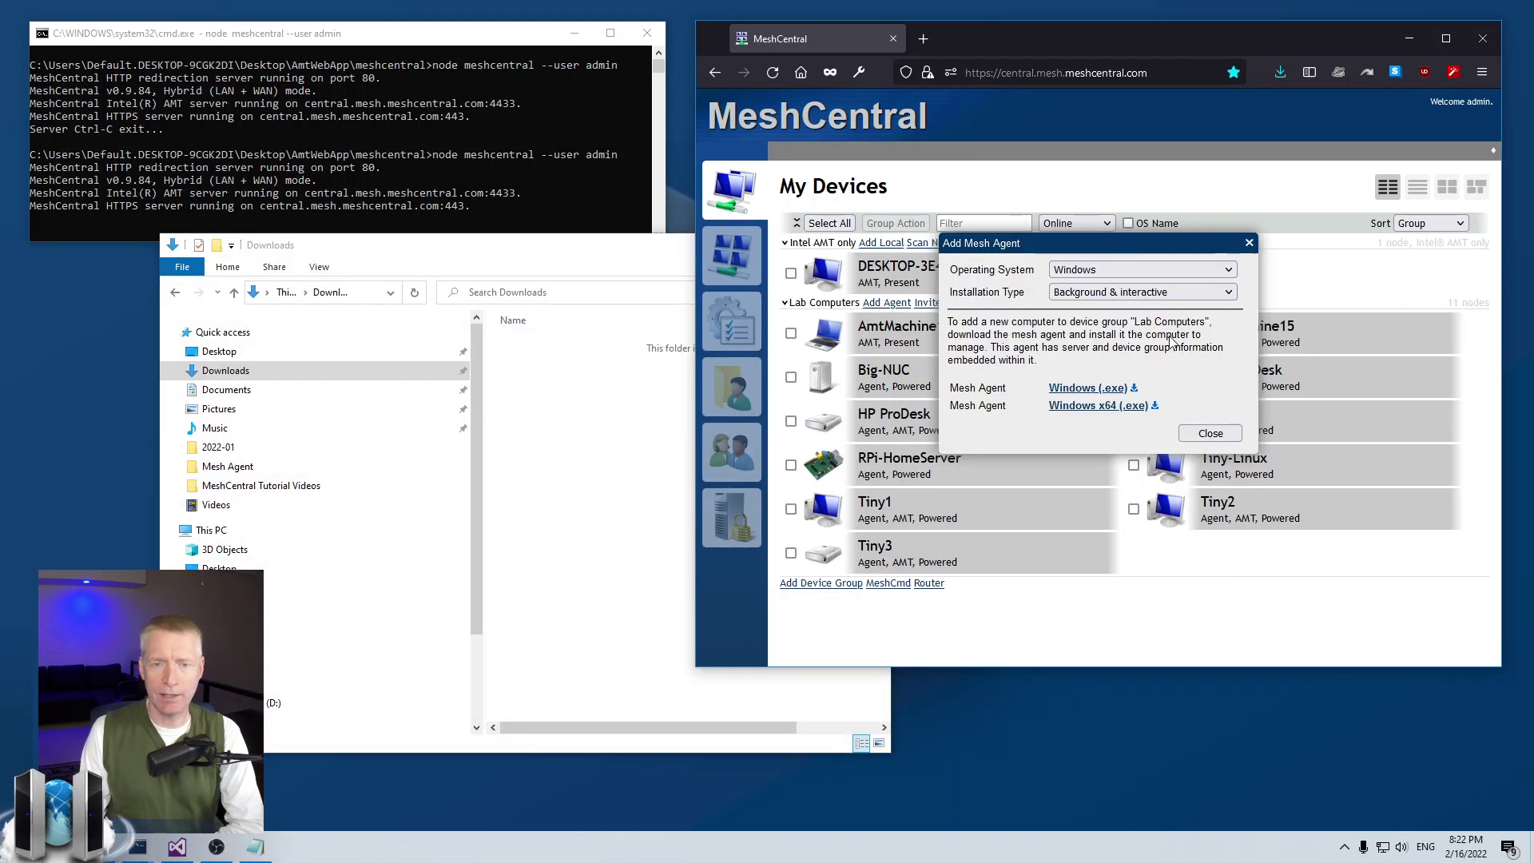
{"action": "left_click", "coordinate": [1104, 392]}
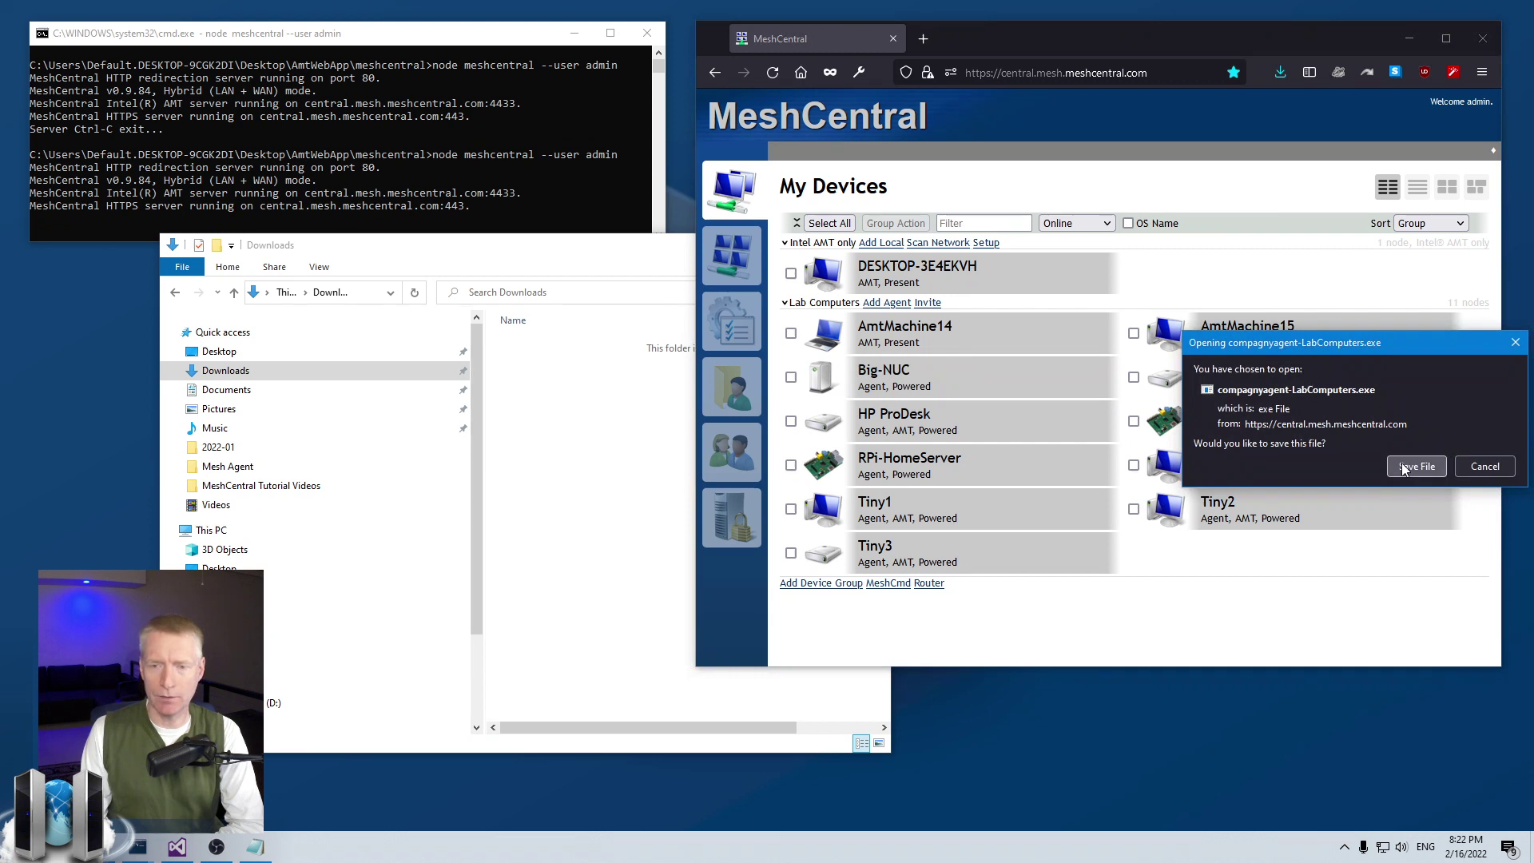
Save and run compagnyagent-LabComputers.exe past SmartScreen to see the Compagny® Product™ dialog.
{"action": "left_click", "coordinate": [1417, 466]}
{"action": "left_click", "coordinate": [577, 508]}
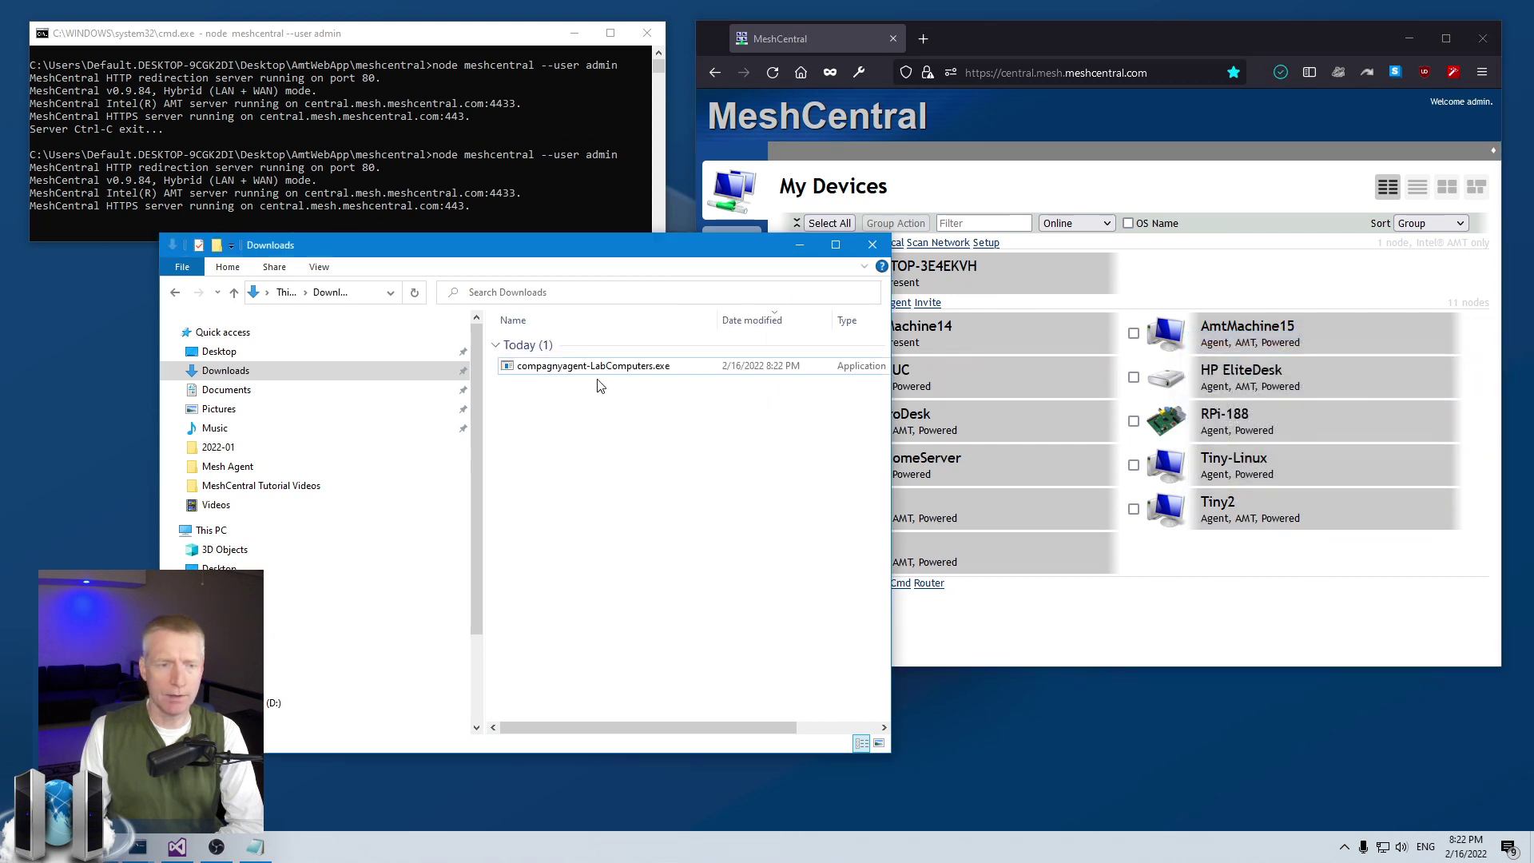
{"action": "left_click", "coordinate": [599, 373]}
{"action": "double_click", "coordinate": [600, 374]}
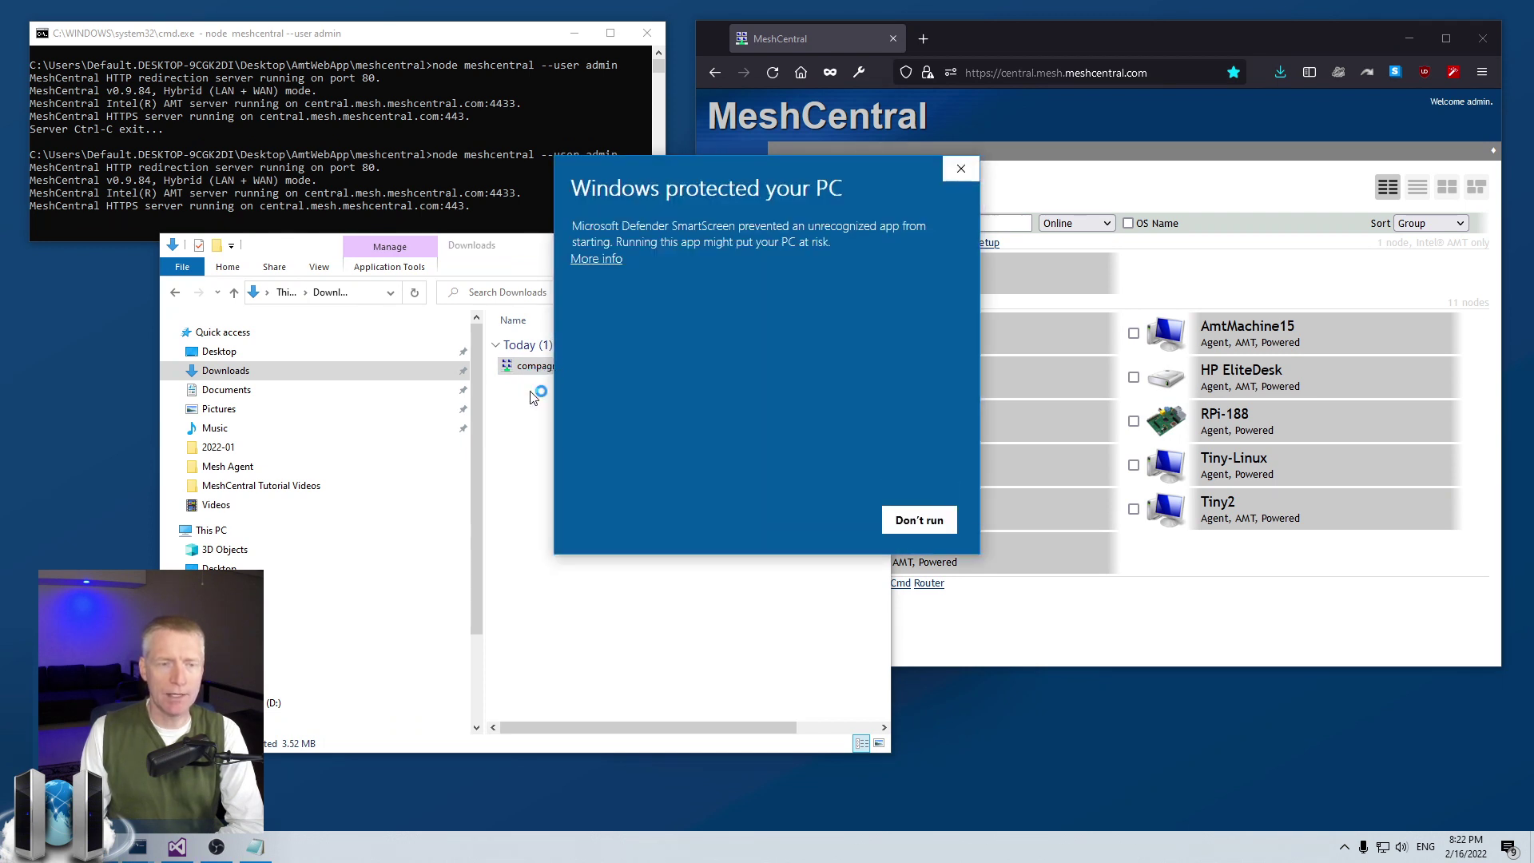
{"action": "left_click", "coordinate": [596, 258]}
{"action": "left_click_drag", "start_coordinate": [666, 189], "coordinate": [1047, 137]}
{"action": "left_click", "coordinate": [1059, 512]}
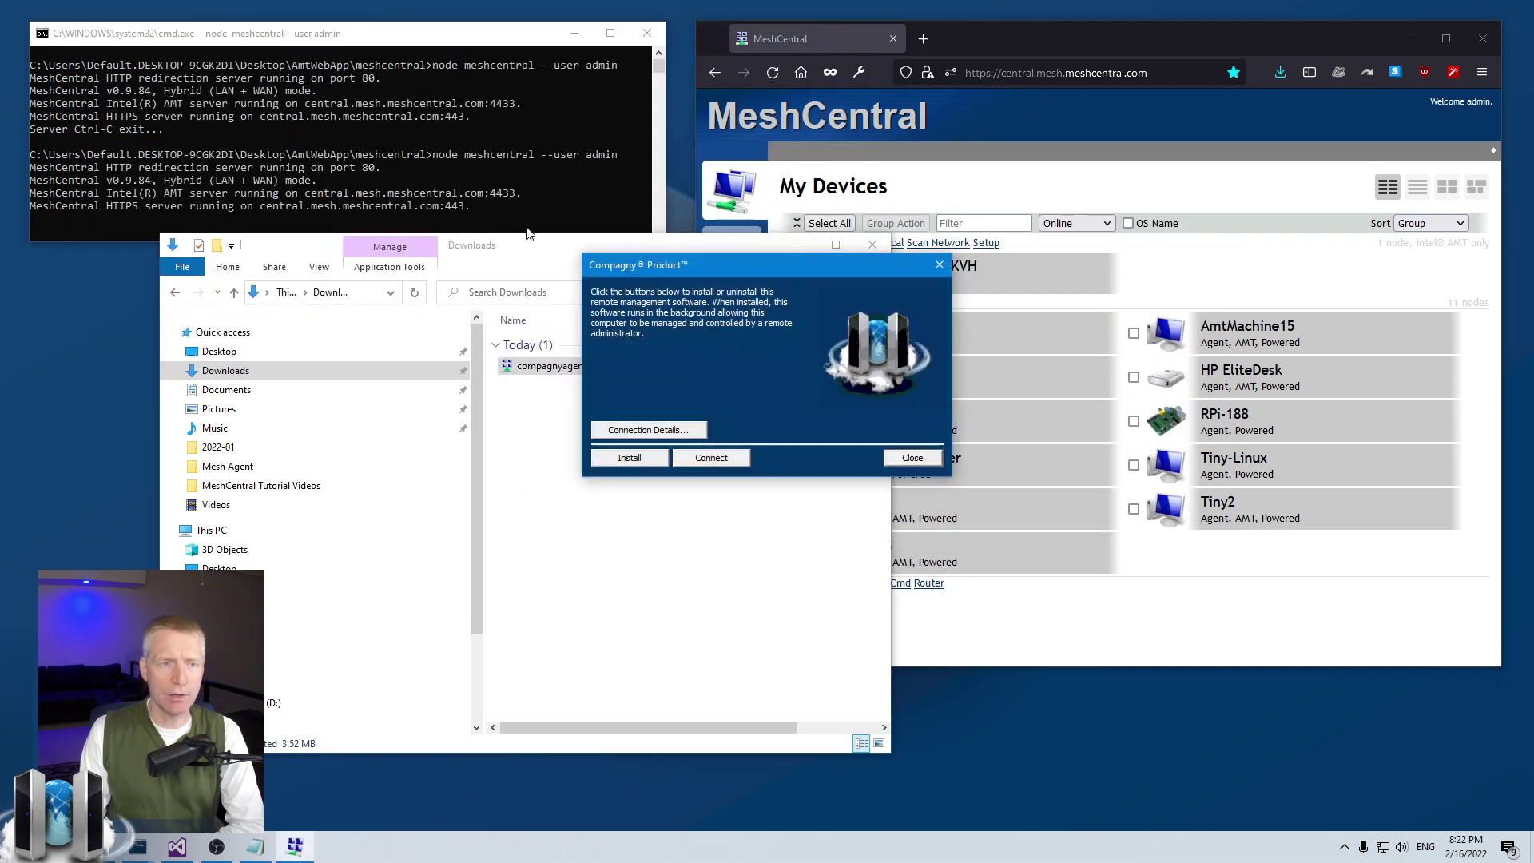
{"action": "left_click_drag", "start_coordinate": [663, 264], "coordinate": [959, 178]}
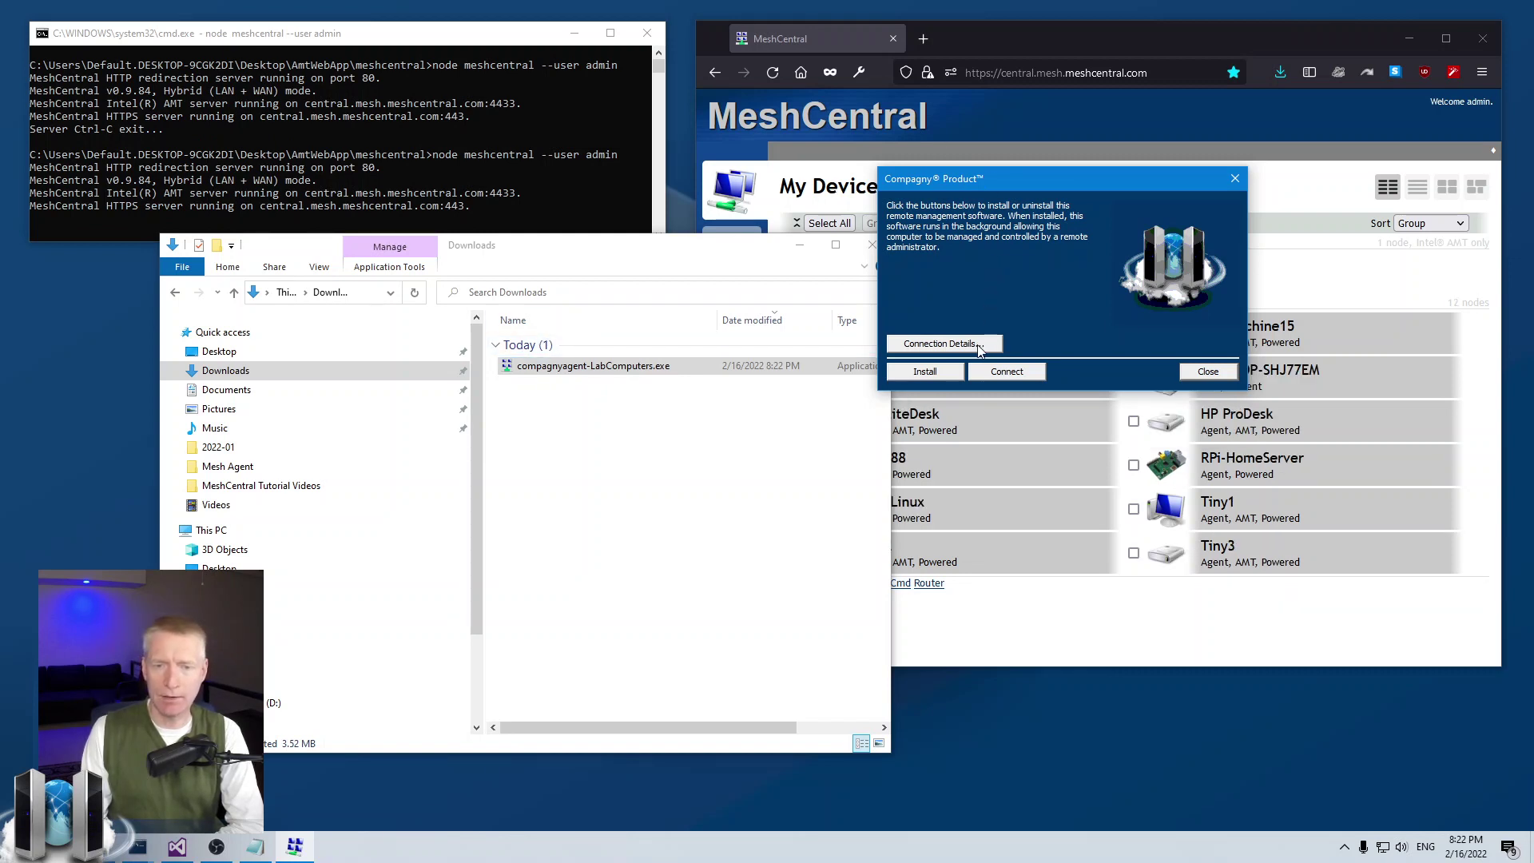
{"action": "left_click_drag", "start_coordinate": [1004, 187], "coordinate": [967, 253]}
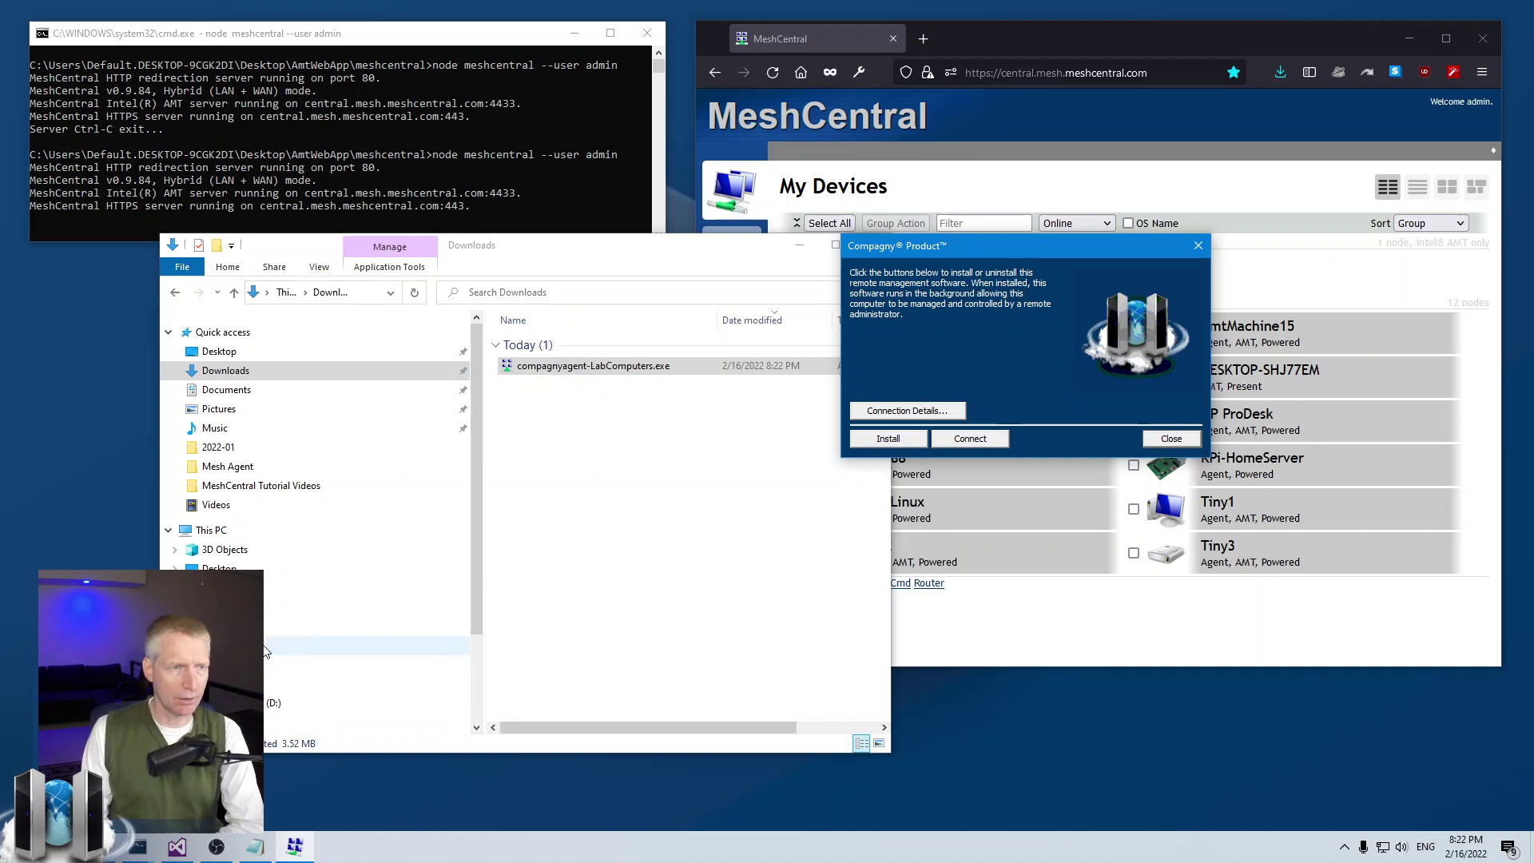
Close the Compagny agent dialog and review the agentCustomization entries in config.json.
{"action": "left_click", "coordinate": [176, 846]}
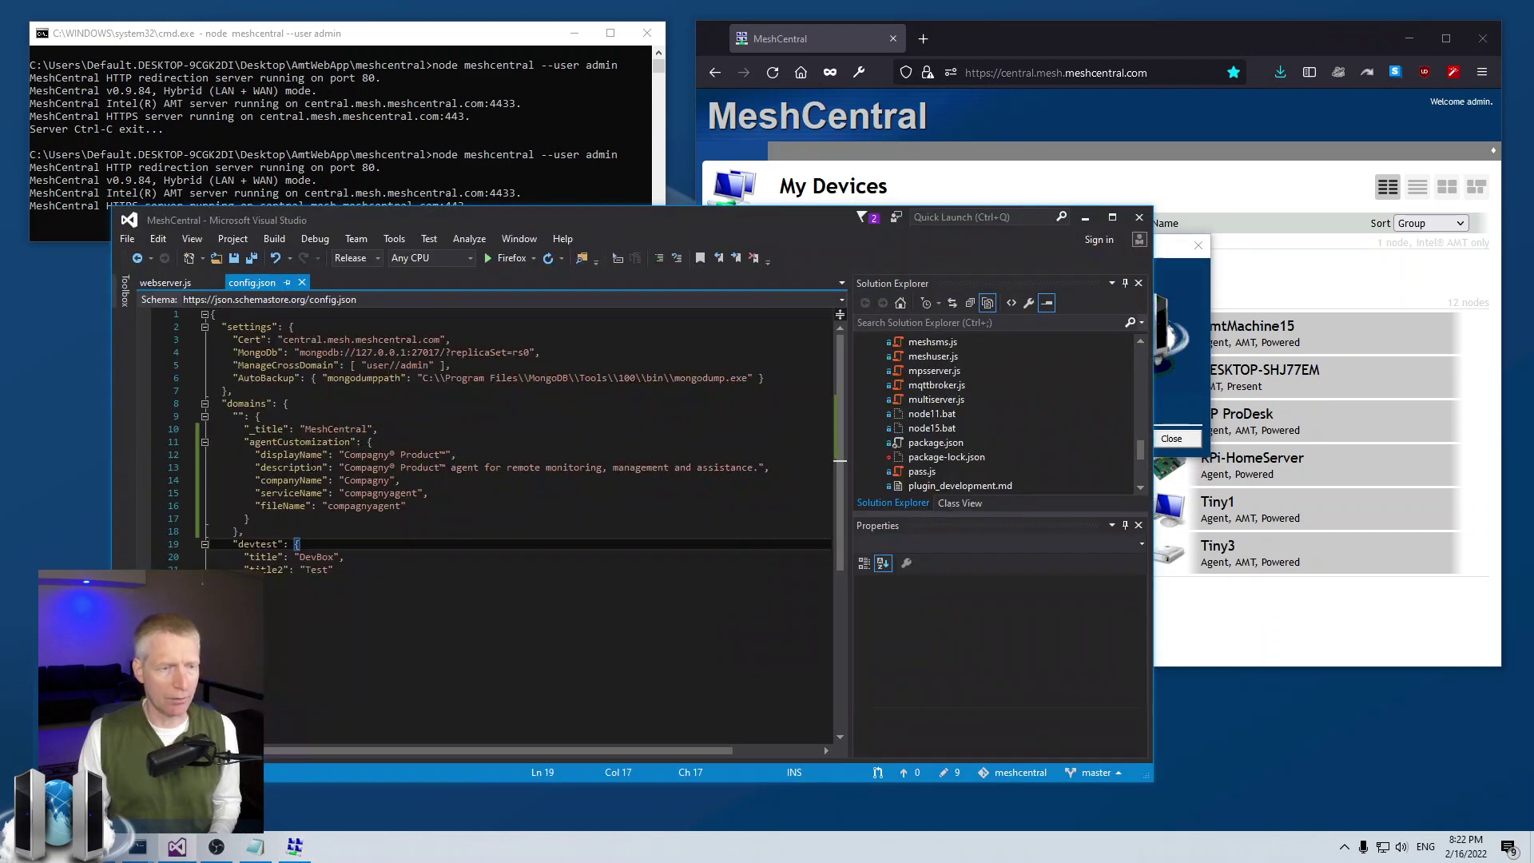
{"action": "double_click", "coordinate": [291, 493]}
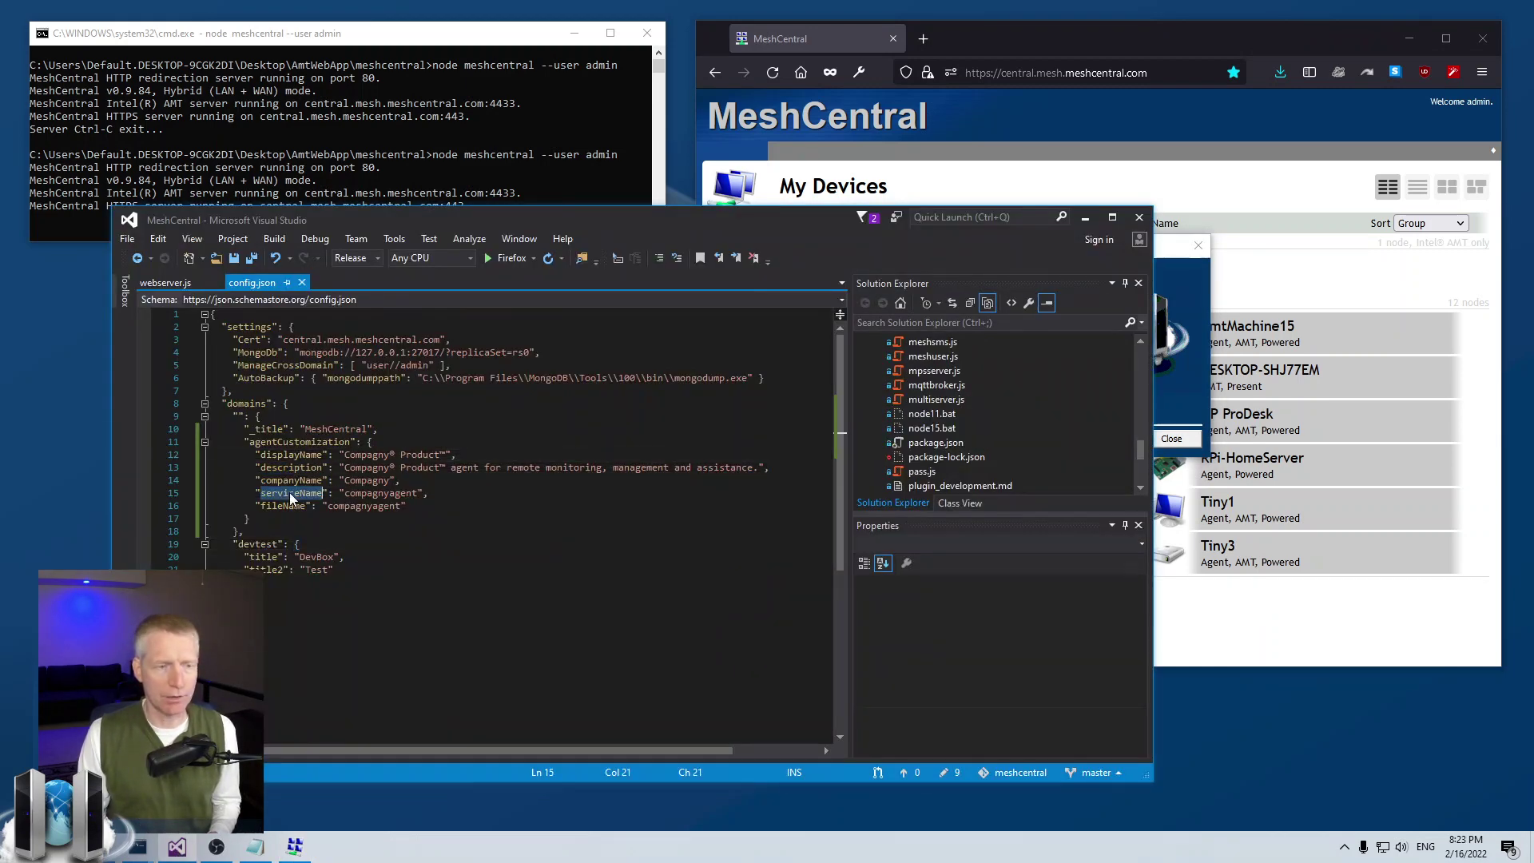
{"action": "left_click", "coordinate": [417, 479]}
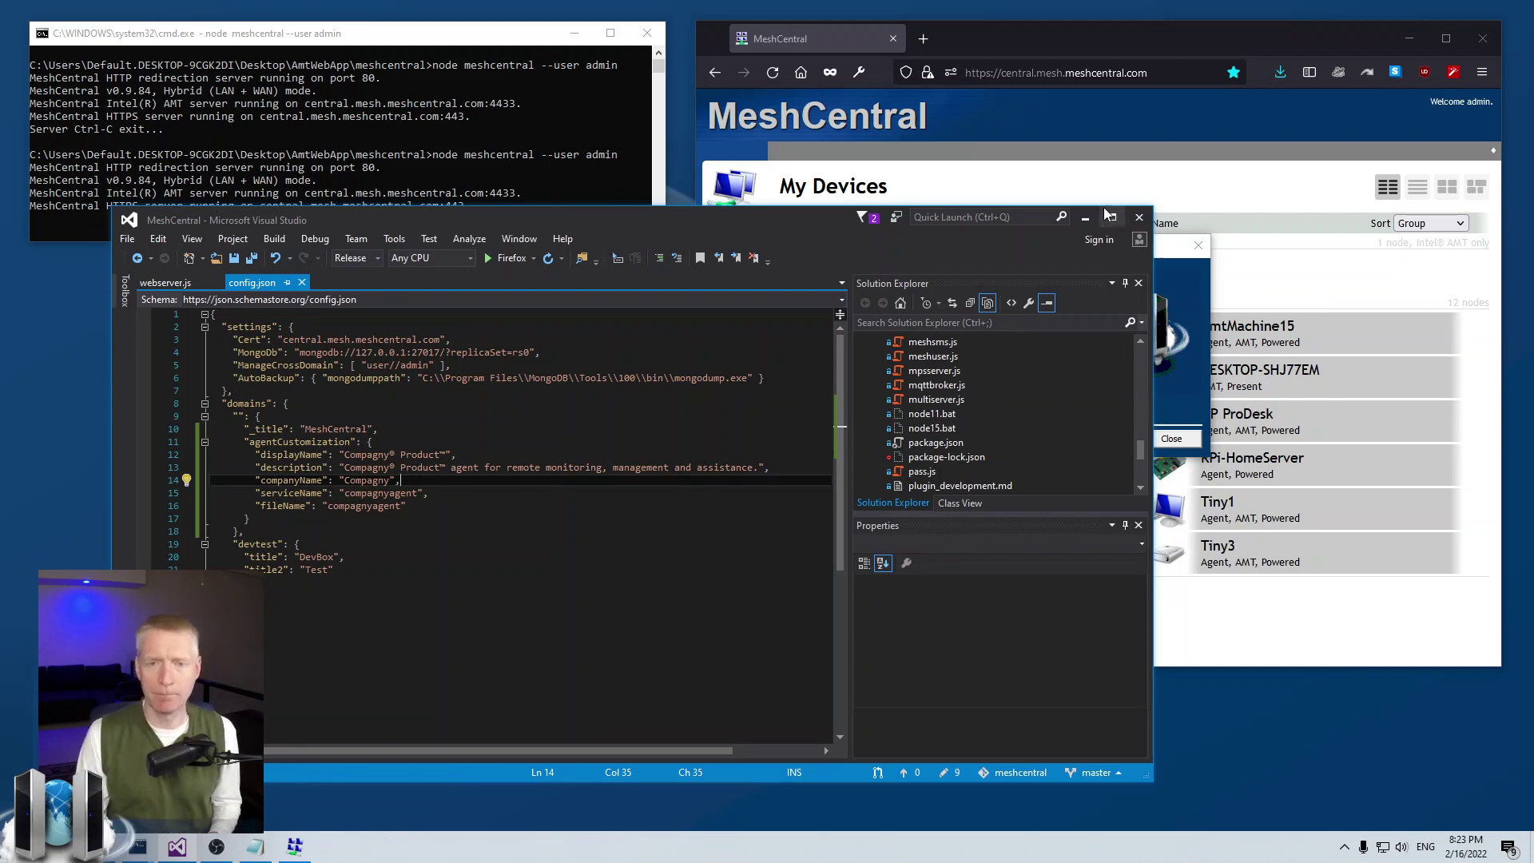
{"action": "left_click", "coordinate": [1084, 218]}
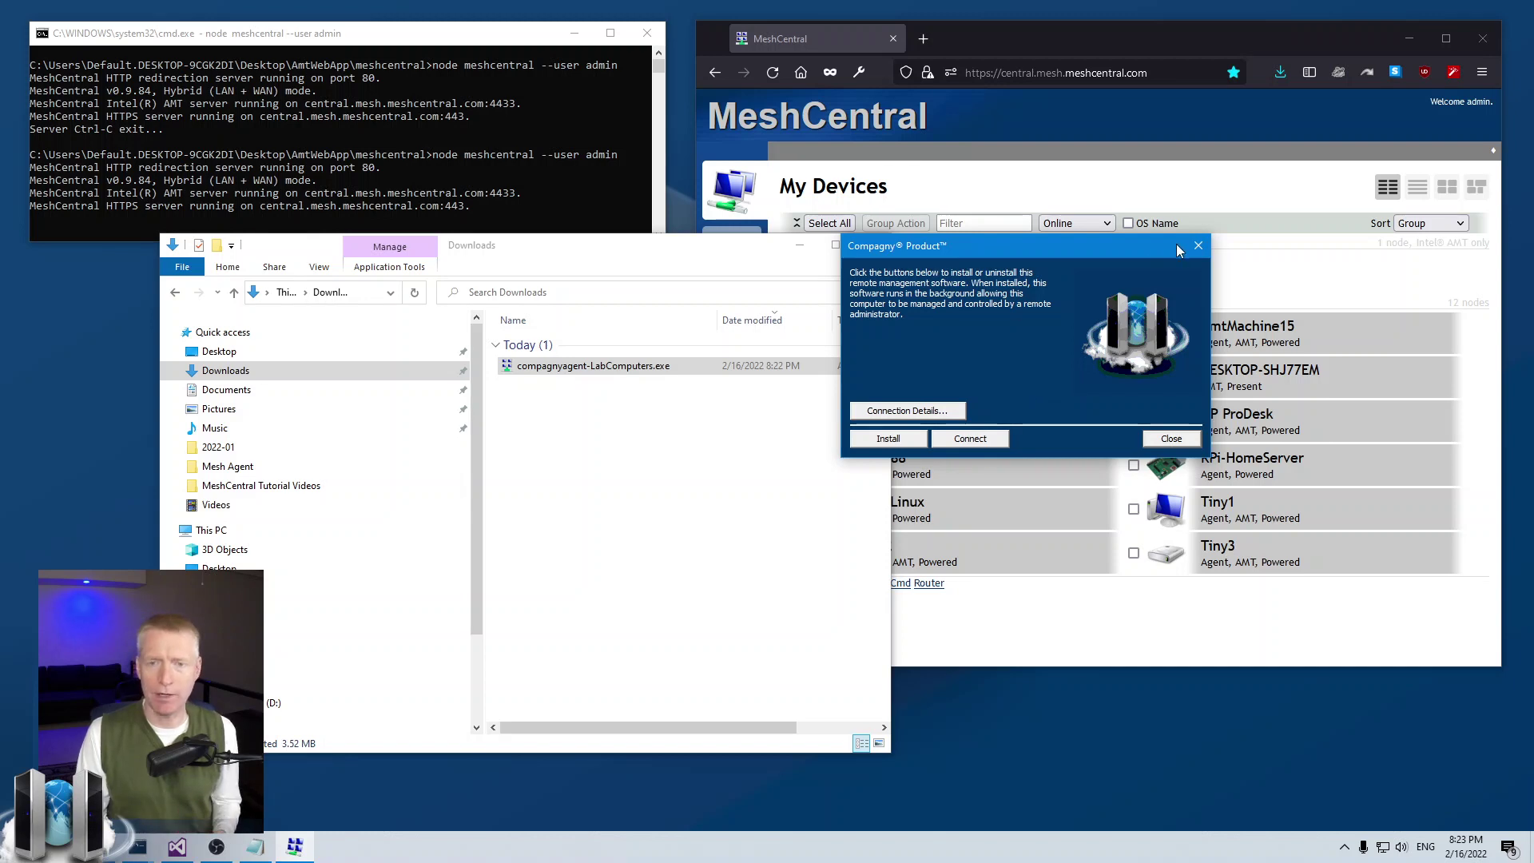
{"action": "left_click", "coordinate": [1196, 247]}
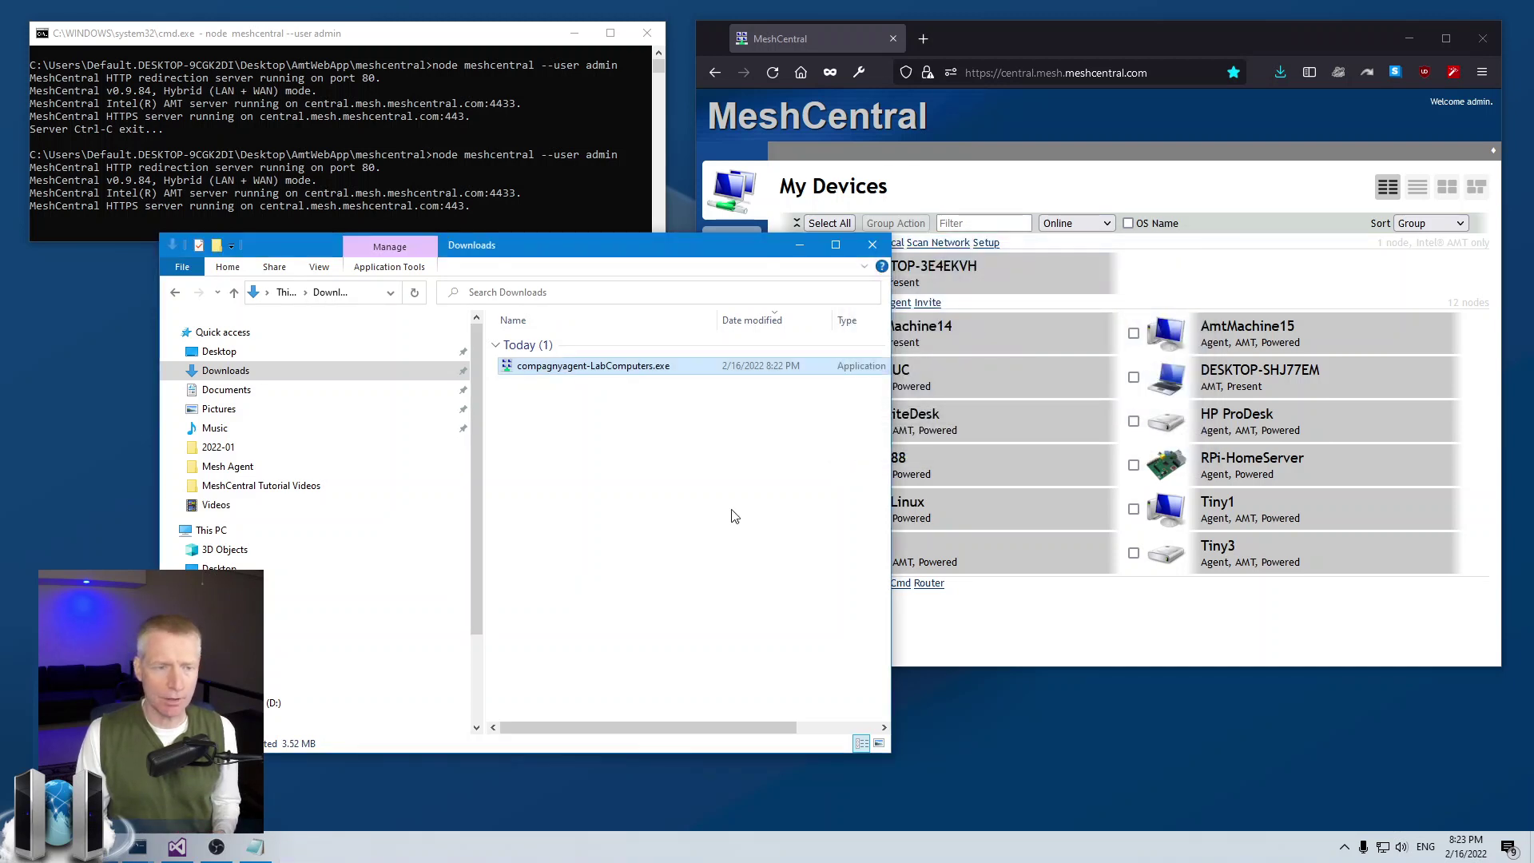
{"action": "key", "text": "alt+Tab"}
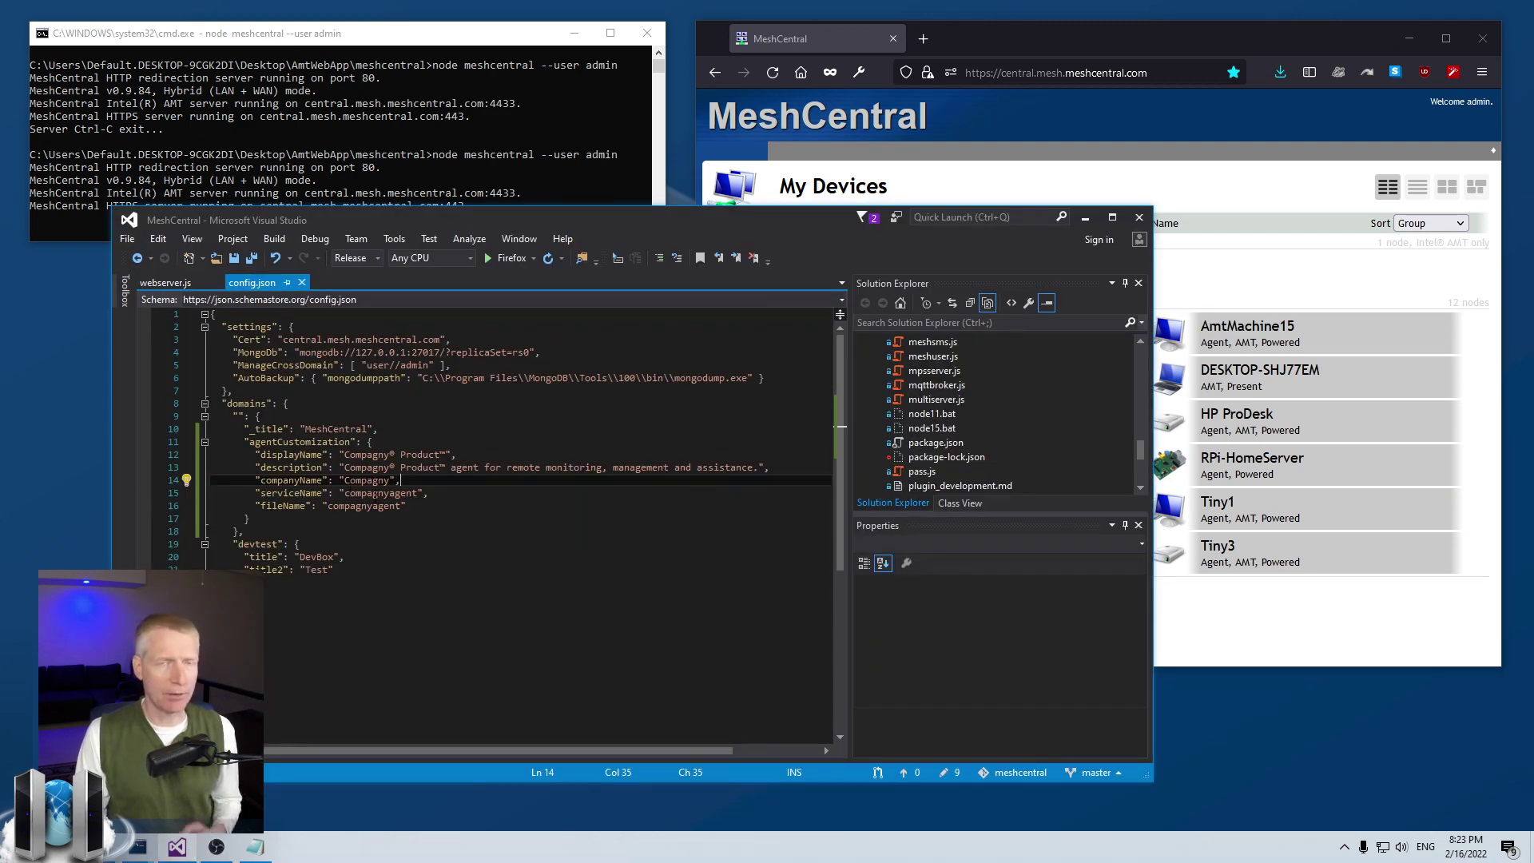
{"action": "left_click_drag", "start_coordinate": [408, 506], "coordinate": [210, 455]}
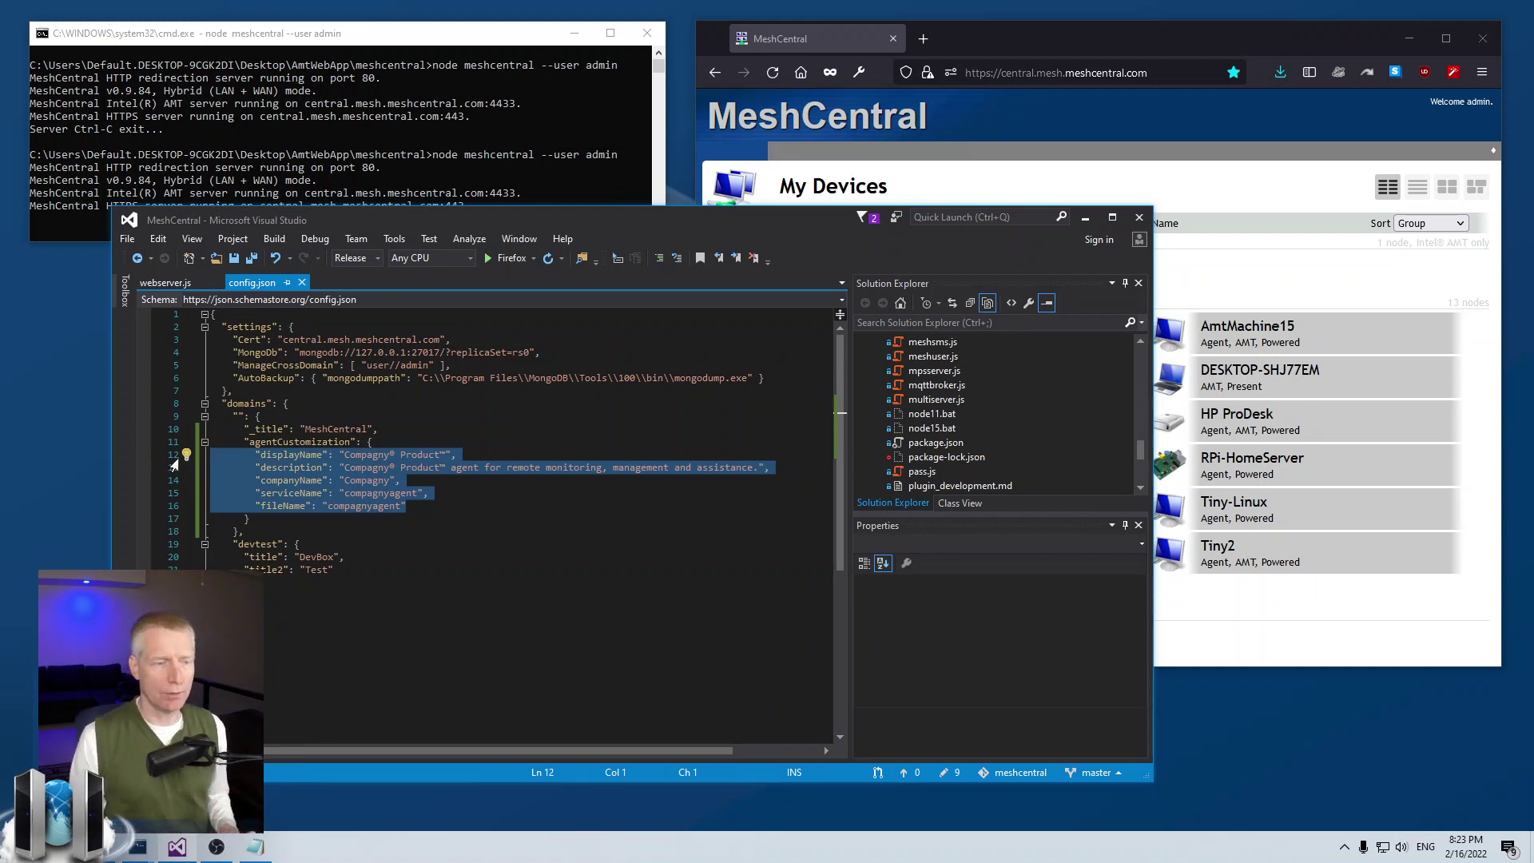
{"action": "left_click", "coordinate": [286, 518]}
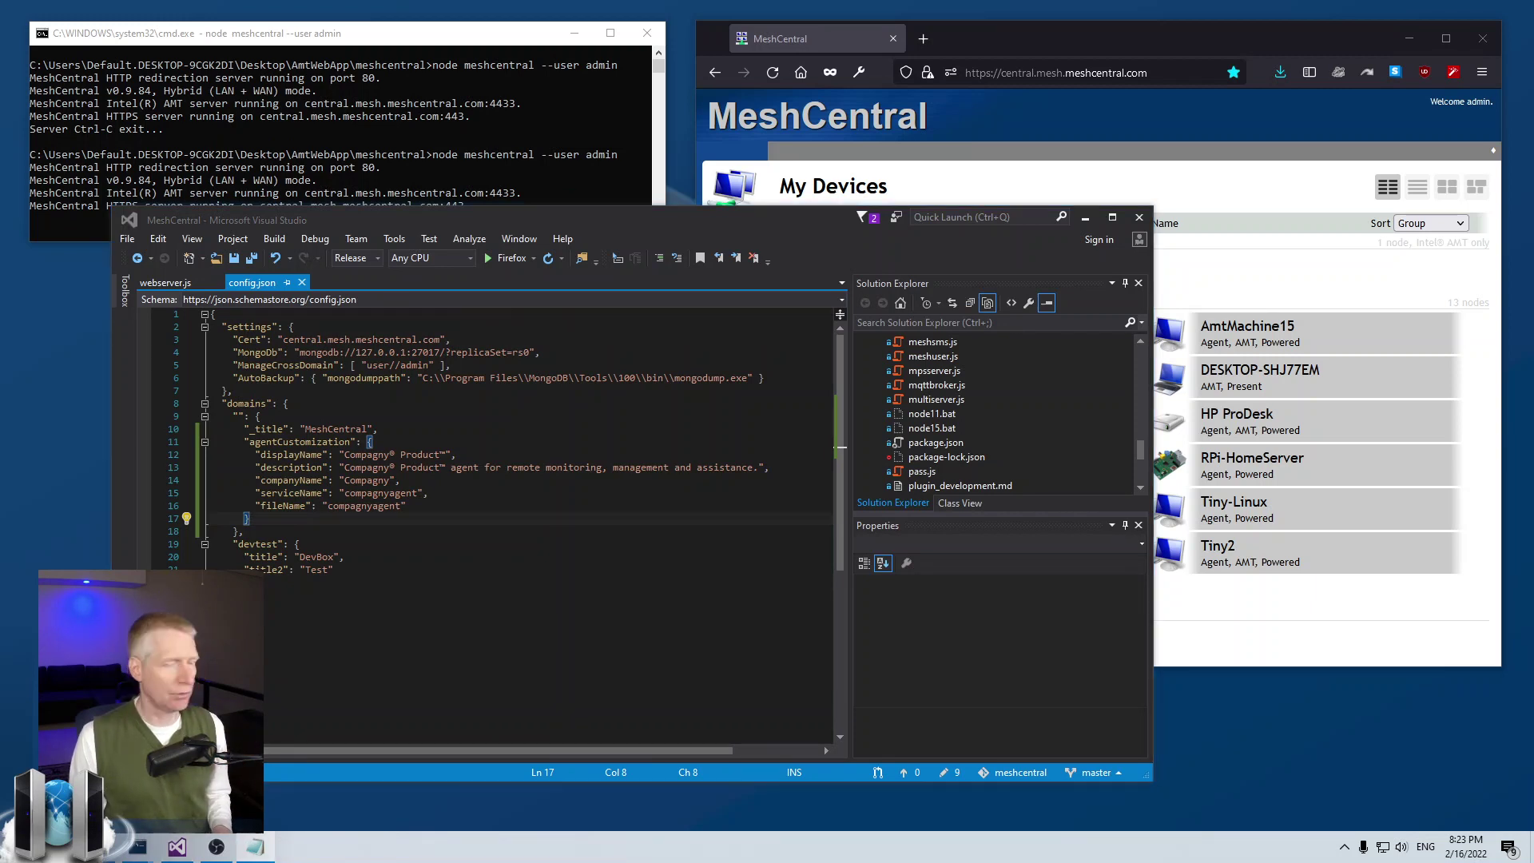
Paste _image, _installText, _foregroundColor and _backgroundColor after fileName and fix indentation.
{"action": "left_click", "coordinate": [434, 501]}
{"action": "type", "text": ", \"_image\": \"agent-logo.png\", \"_installText\": \"This is a sample text\", \"_foregroundColor\": \"100,54,105\", \"_backgroundColor\": \"255,255,0\""}
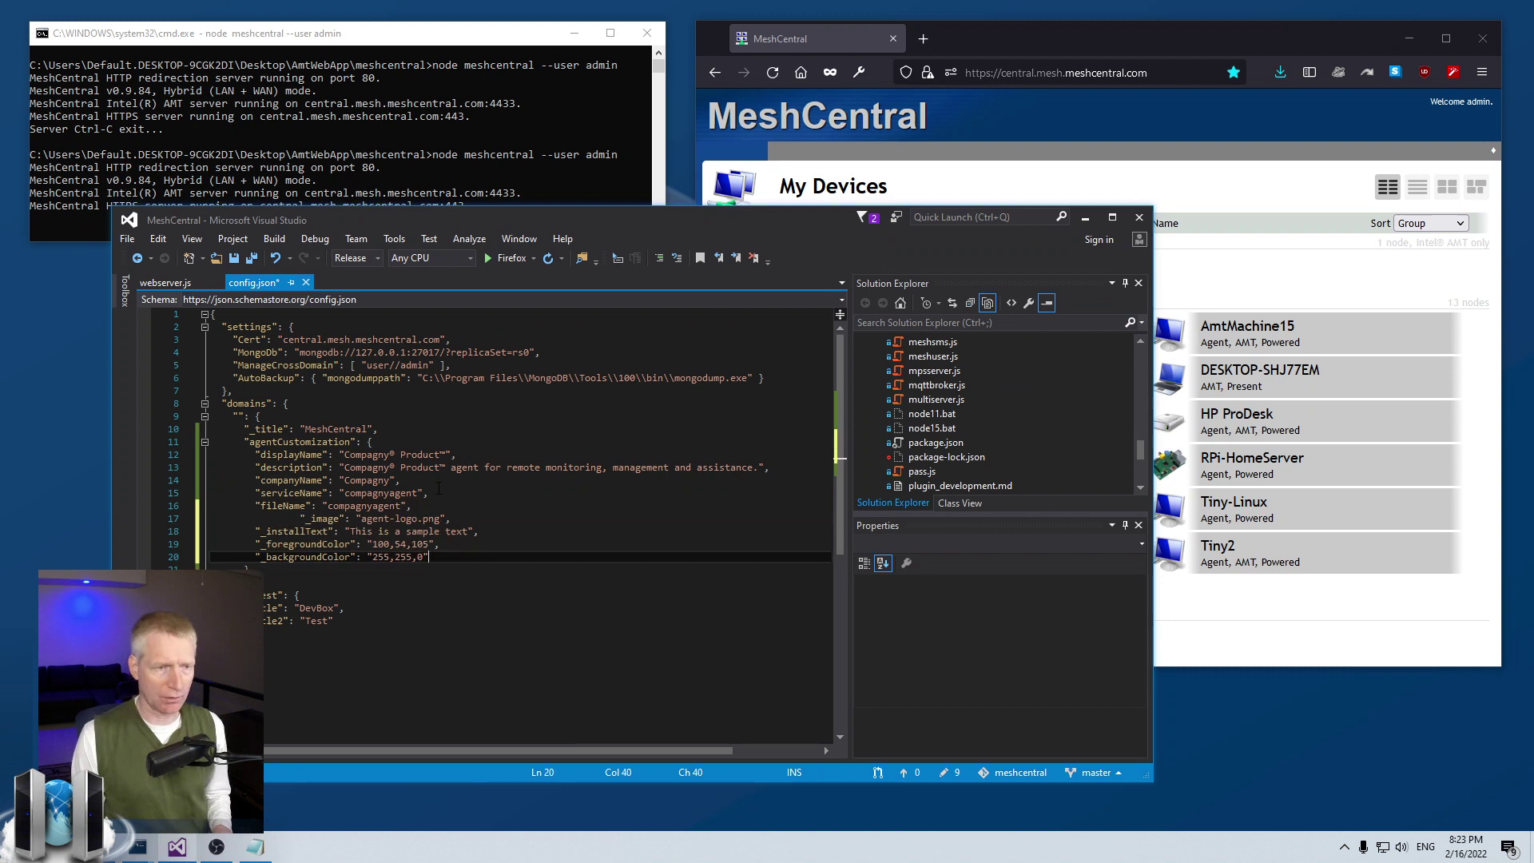
{"action": "key", "text": "Up"}
{"action": "key", "text": "Up"}
{"action": "key", "text": "Home"}
{"action": "key", "text": "BackSpace"}
{"action": "key", "text": "BackSpace"}
{"action": "key", "text": "BackSpace"}
{"action": "key", "text": "BackSpace"}
{"action": "key", "text": "BackSpace"}
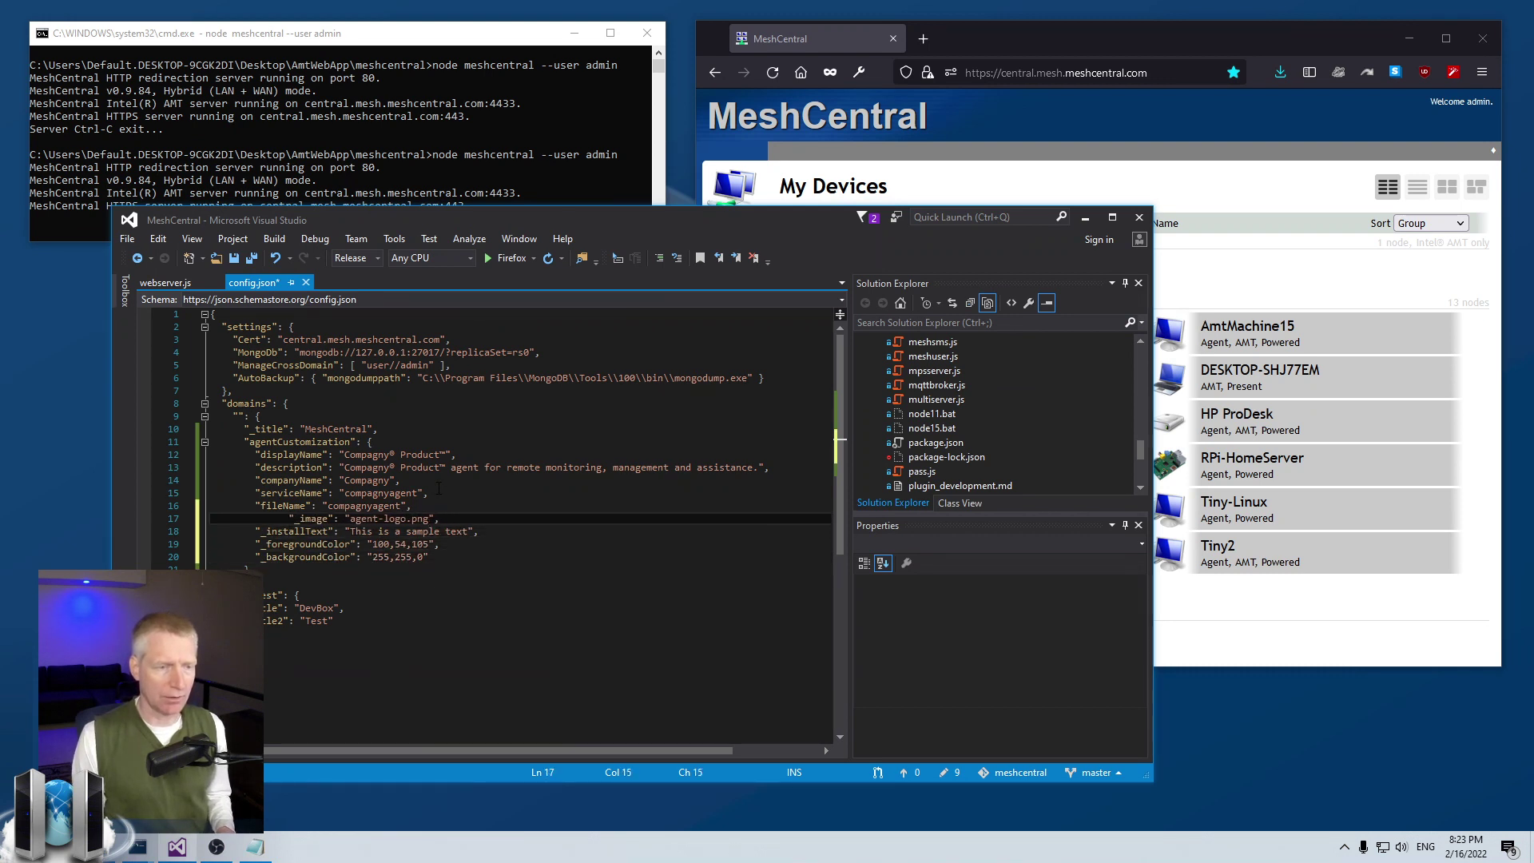
{"action": "key", "text": "BackSpace"}
{"action": "key", "text": "BackSpace"}
{"action": "key", "text": "BackSpace"}
Enable image and installText, keep both colour entries underscored, and save config.json.
{"action": "key", "text": "Down"}
{"action": "key", "text": "Down"}
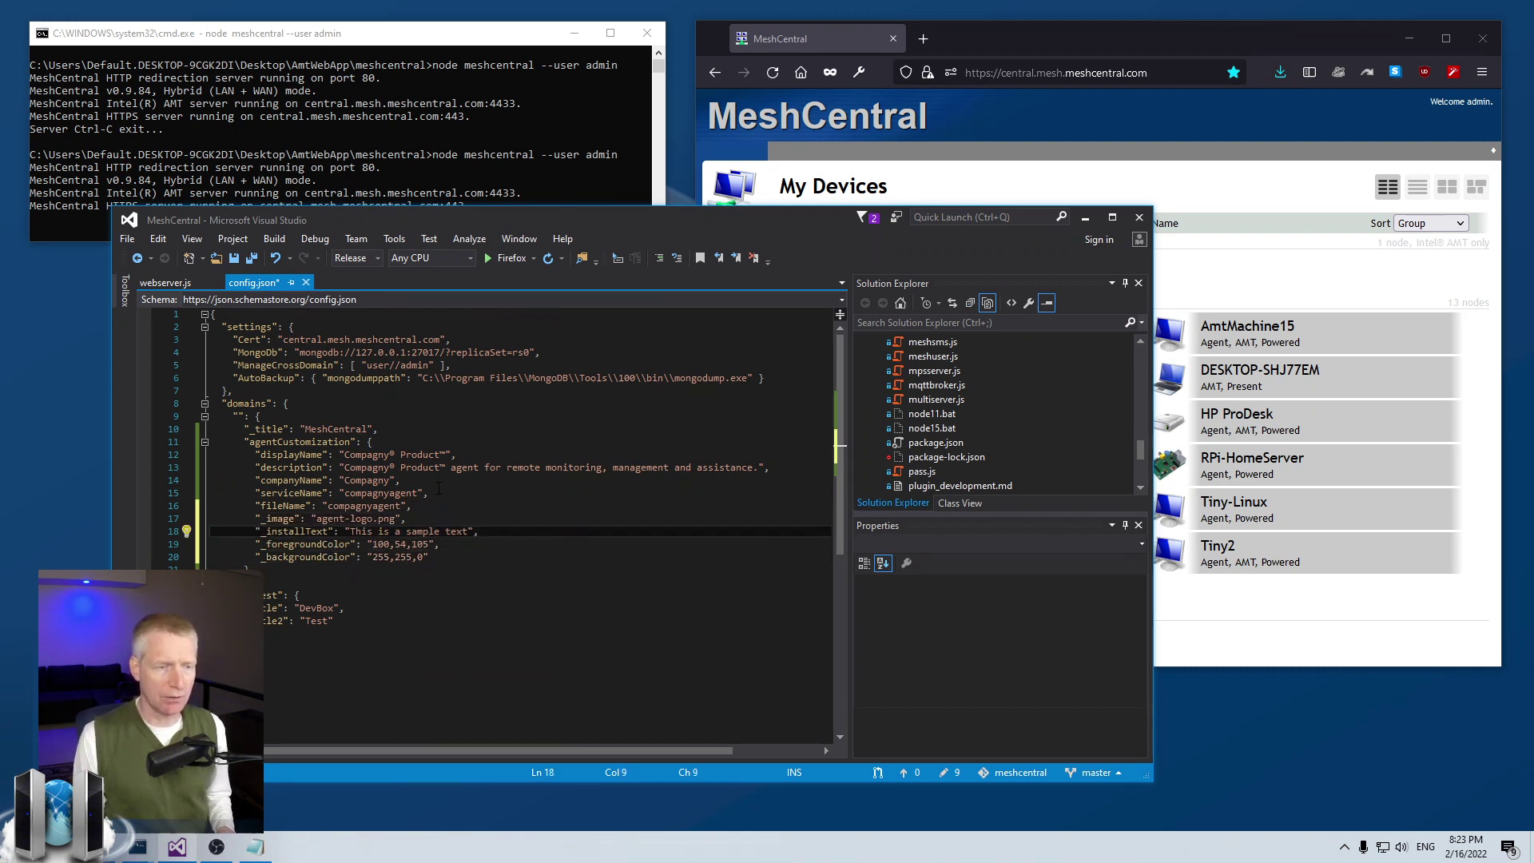
{"action": "key", "text": "Down"}
{"action": "key", "text": "Right"}
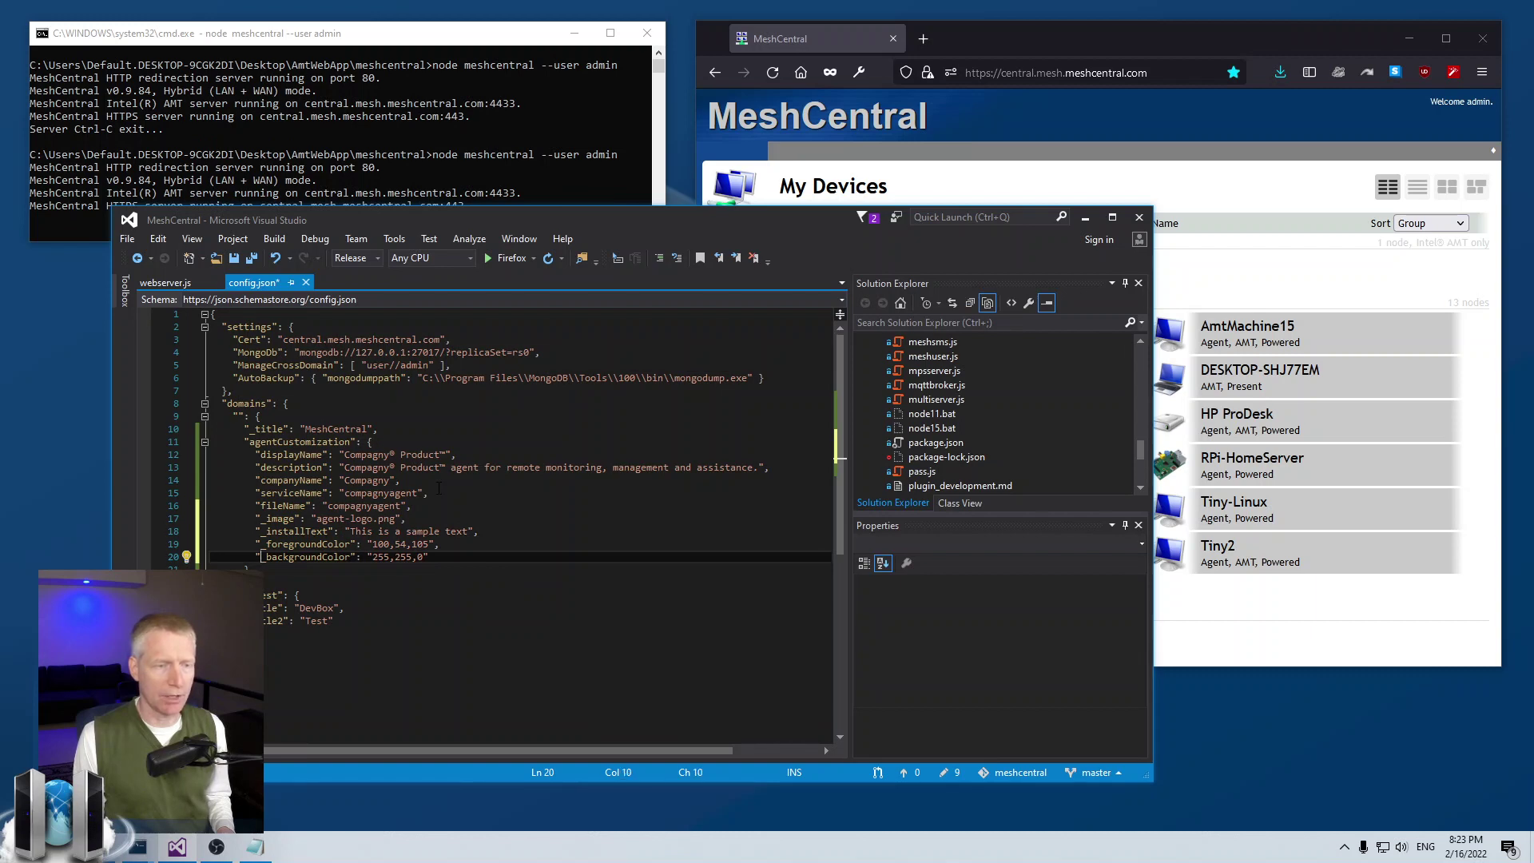
{"action": "key", "text": "Delete"}
{"action": "key", "text": "Up"}
{"action": "key", "text": "Delete"}
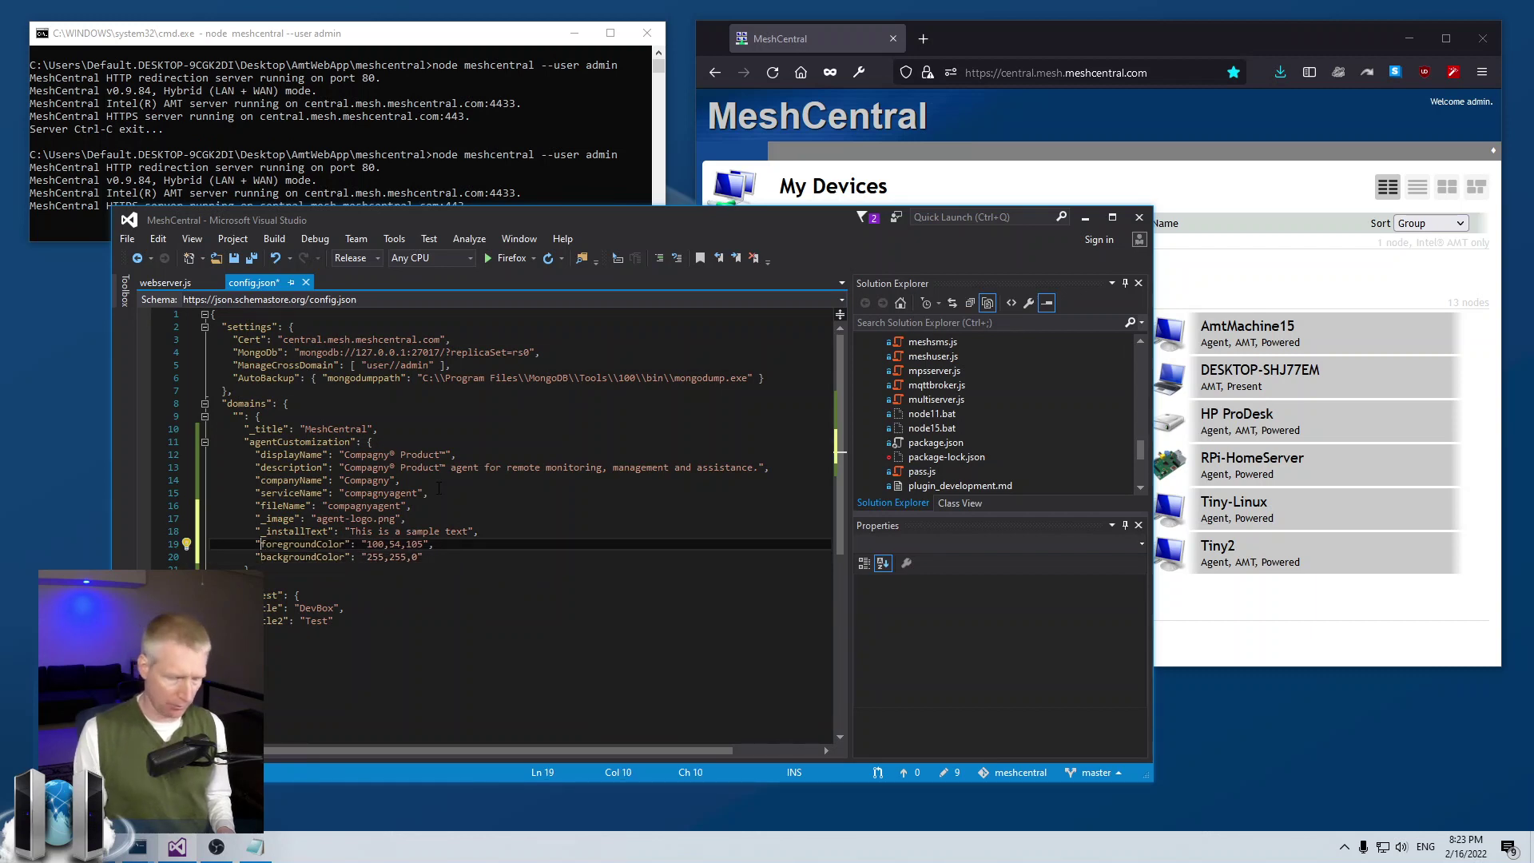
{"action": "type", "text": "_"}
{"action": "key", "text": "Down"}
{"action": "type", "text": "_"}
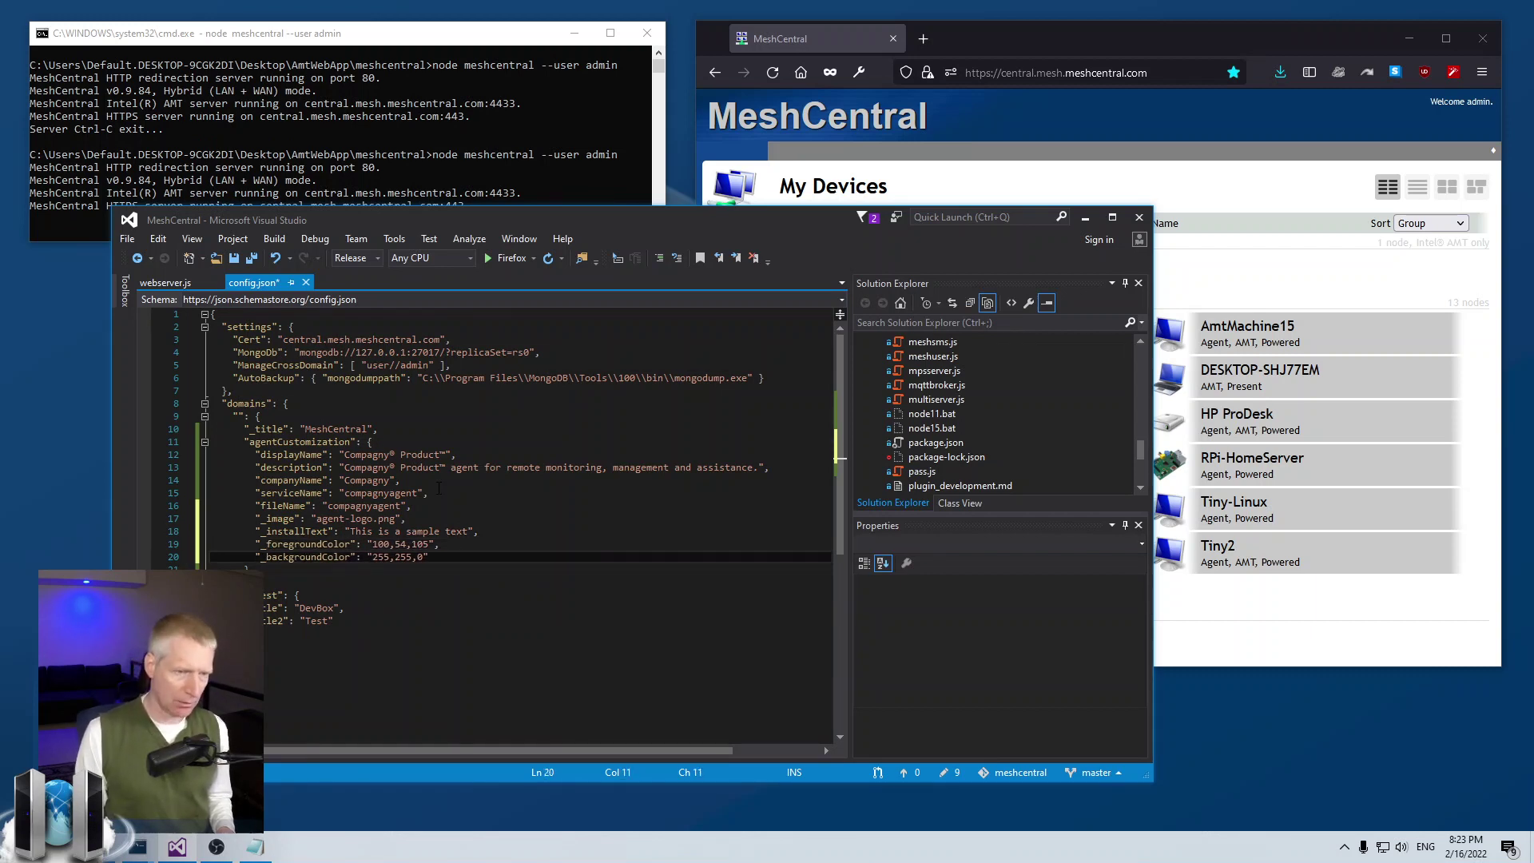
{"action": "key", "text": "Up"}
{"action": "key", "text": "Up"}
{"action": "key", "text": "BackSpace"}
{"action": "key", "text": "Up"}
{"action": "key", "text": "Delete"}
{"action": "key", "text": "Down"}
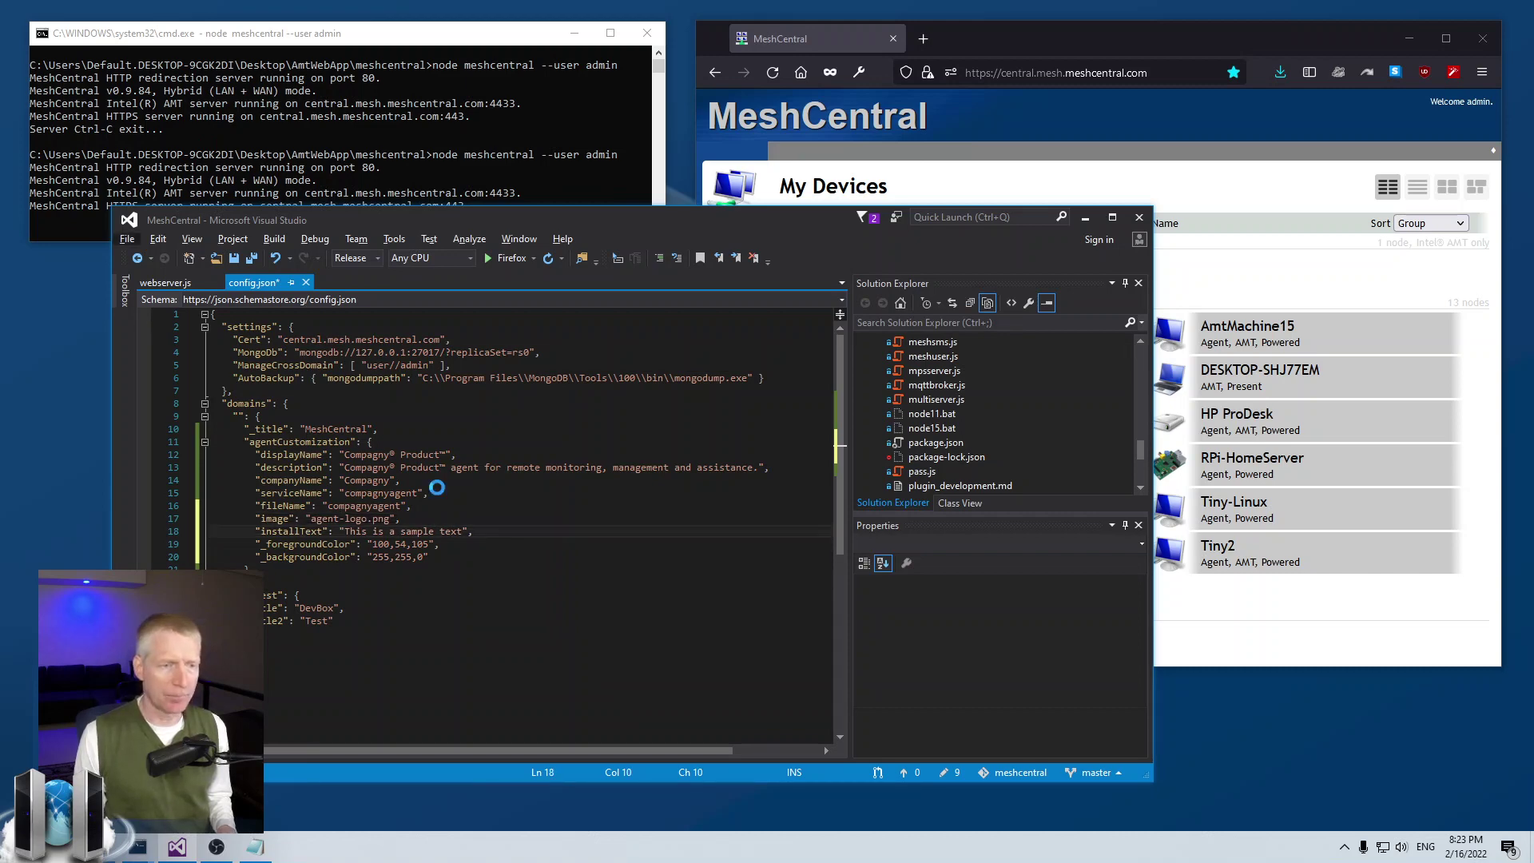
{"action": "key", "text": "ctrl+s"}
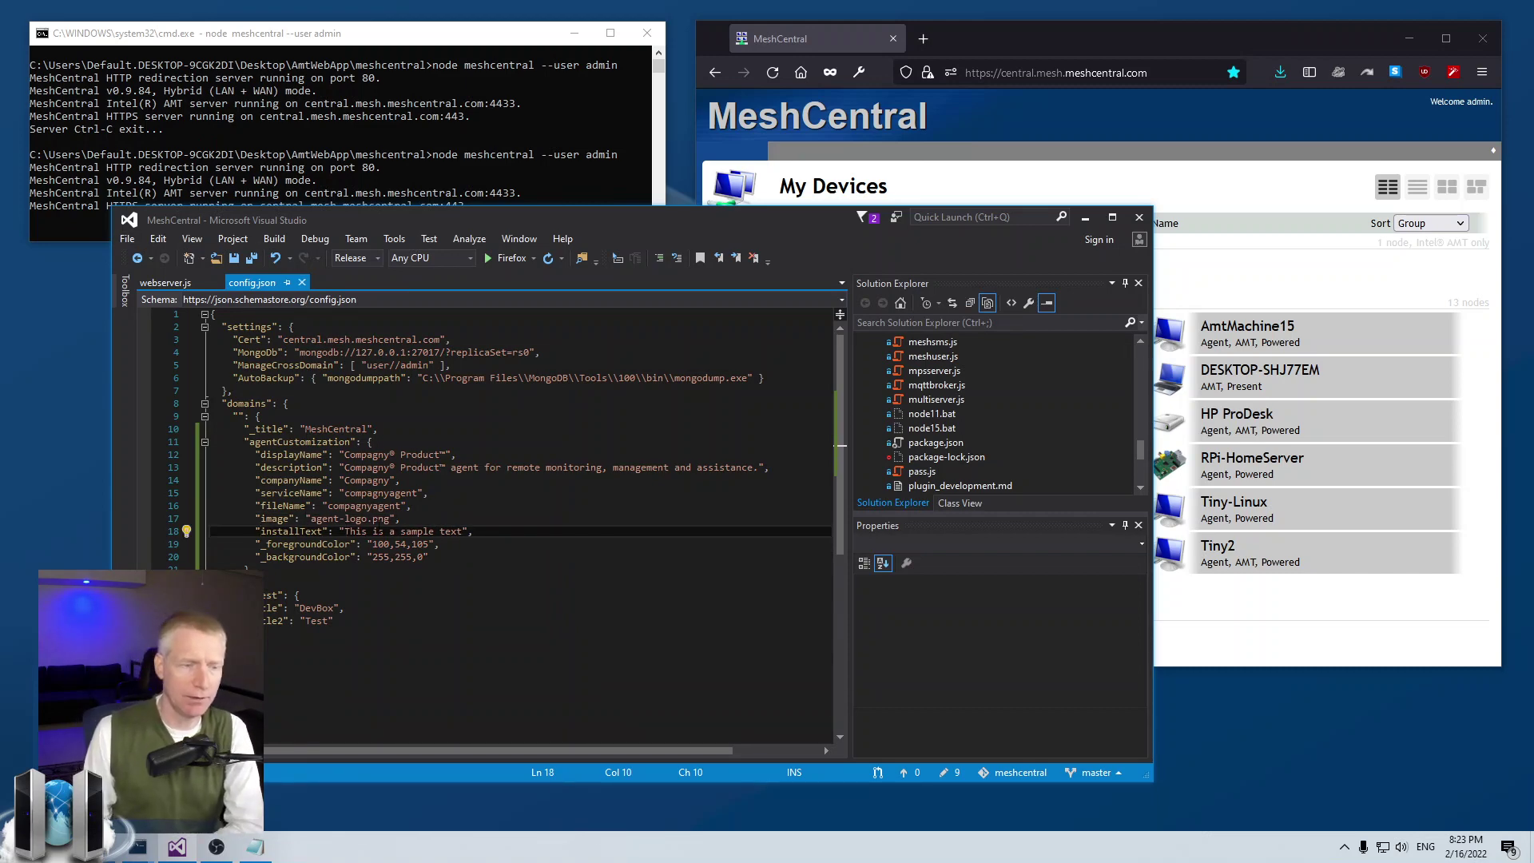
Review the install text value and the agent-logo.png image file name.
{"action": "left_click_drag", "start_coordinate": [367, 532], "coordinate": [452, 537]}
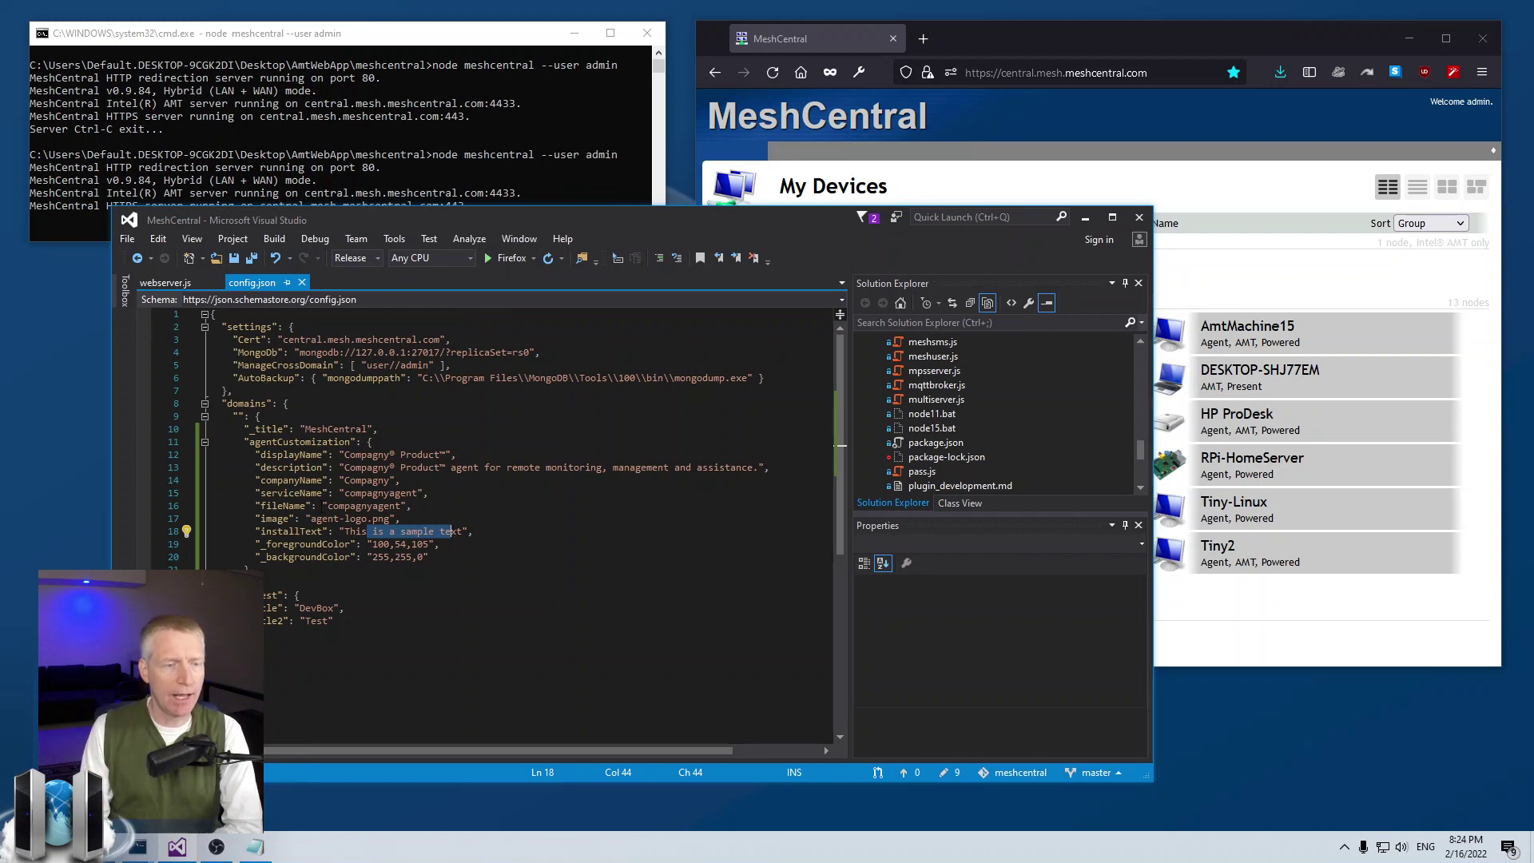
{"action": "left_click_drag", "start_coordinate": [311, 520], "coordinate": [387, 520]}
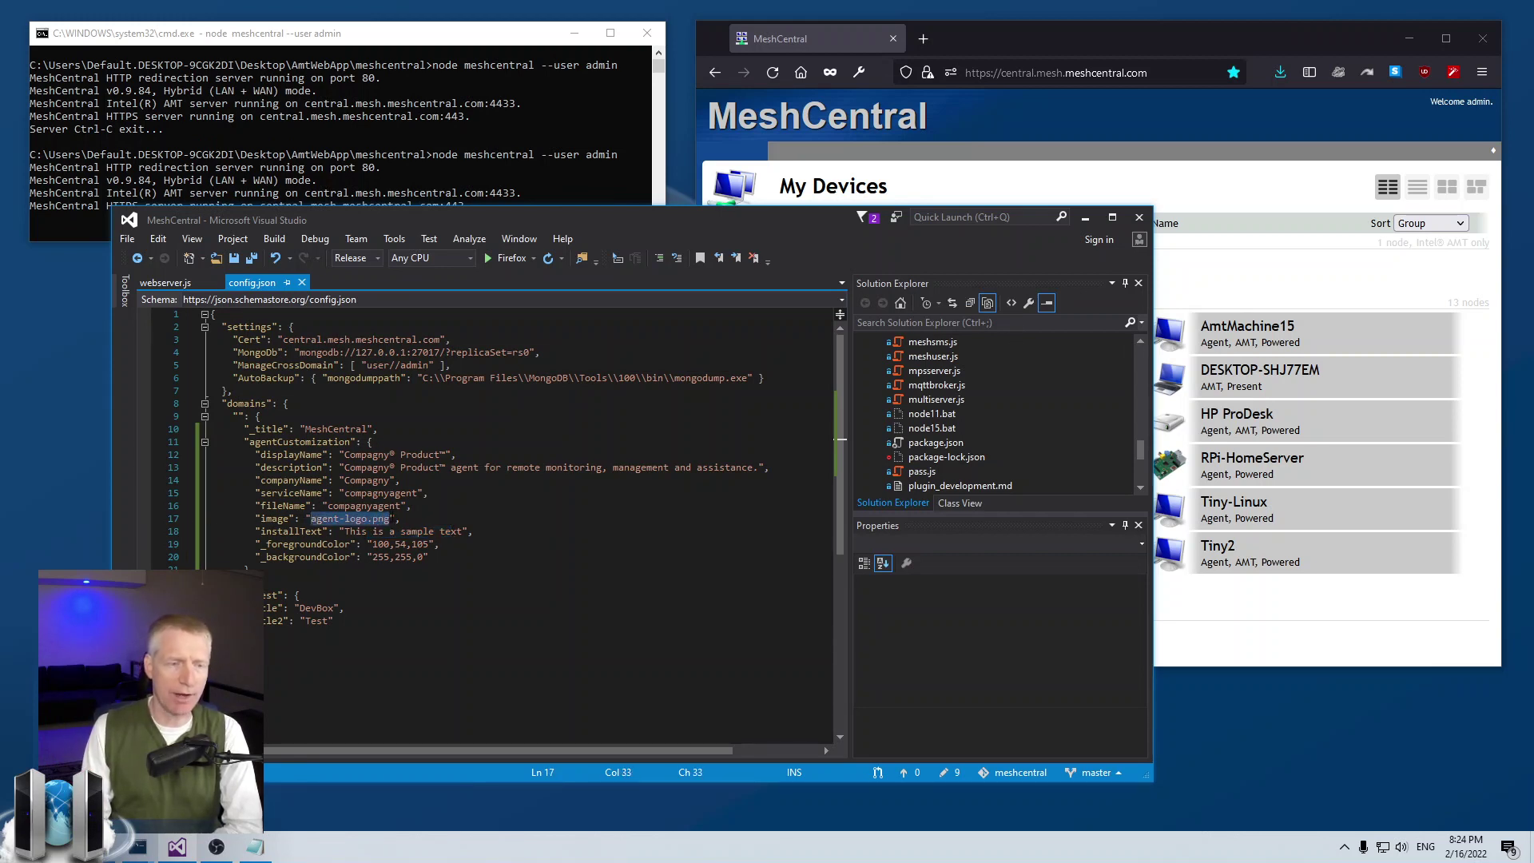
{"action": "left_click", "coordinate": [401, 519]}
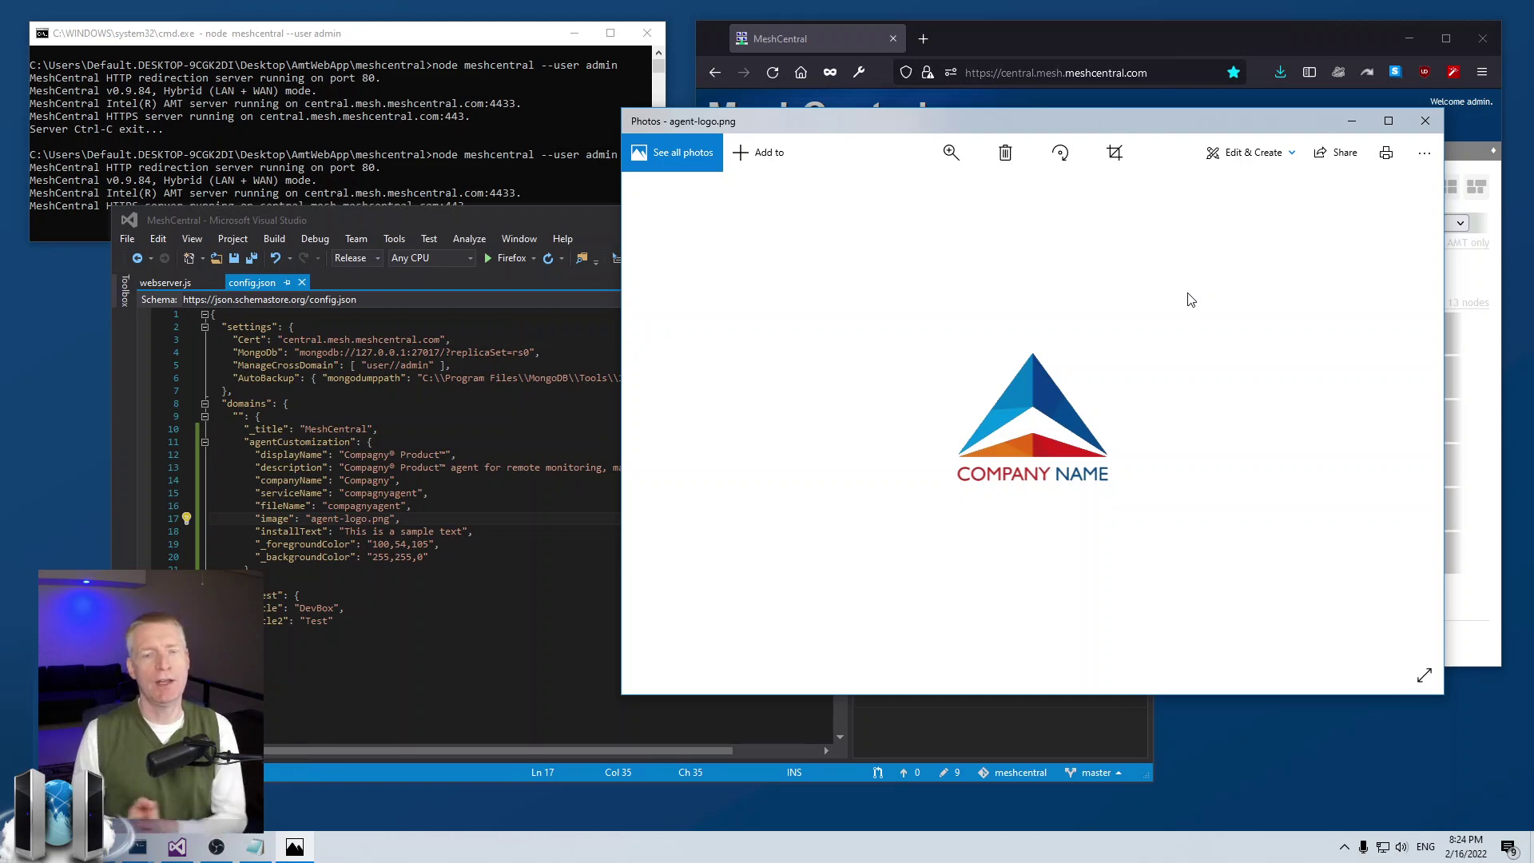
{"action": "left_click", "coordinate": [1424, 120]}
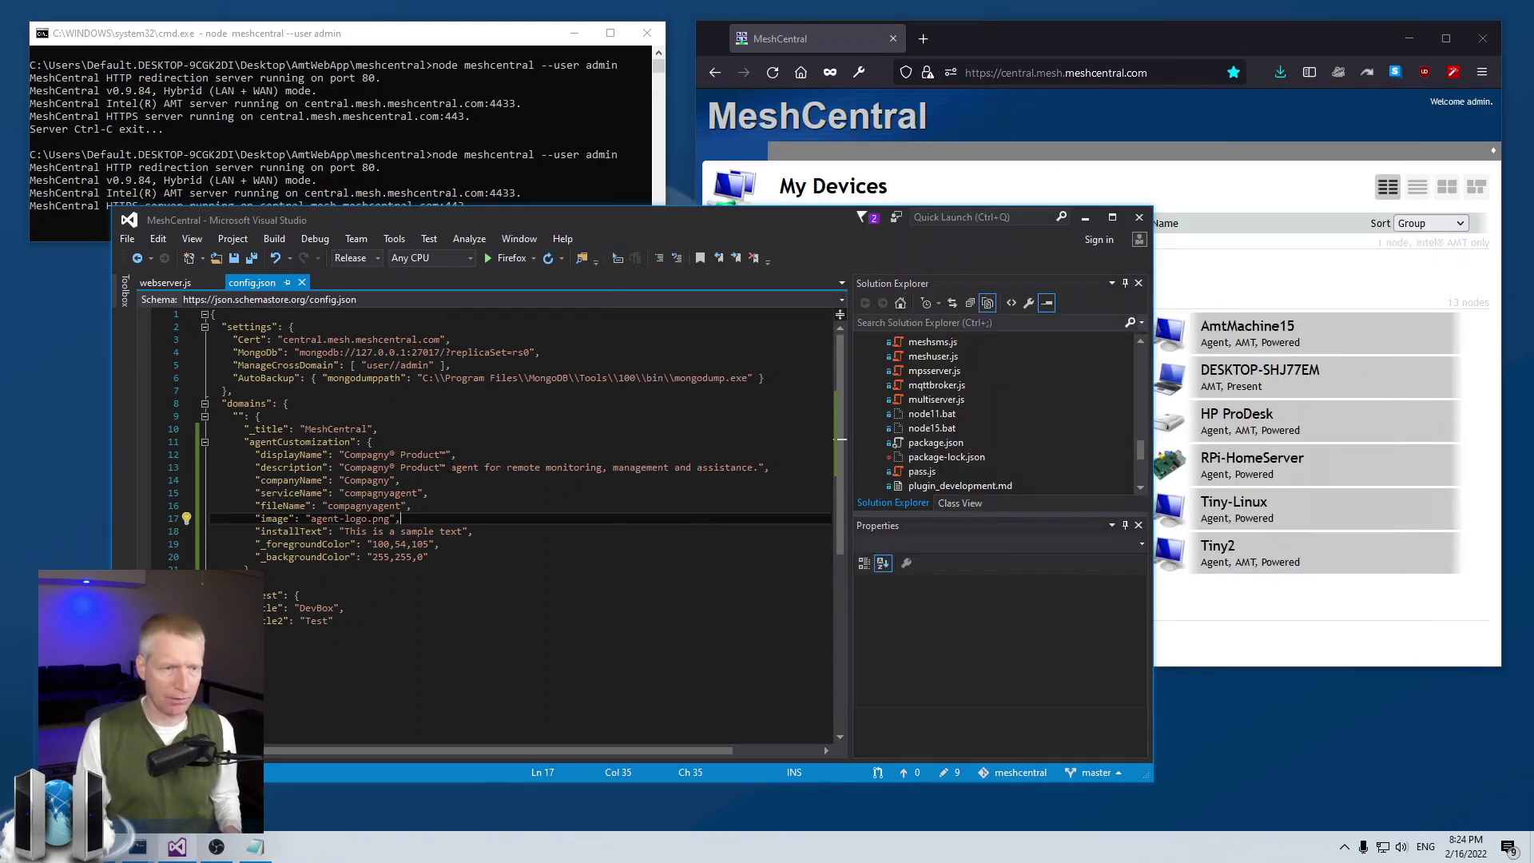
{"action": "key", "text": "super"}
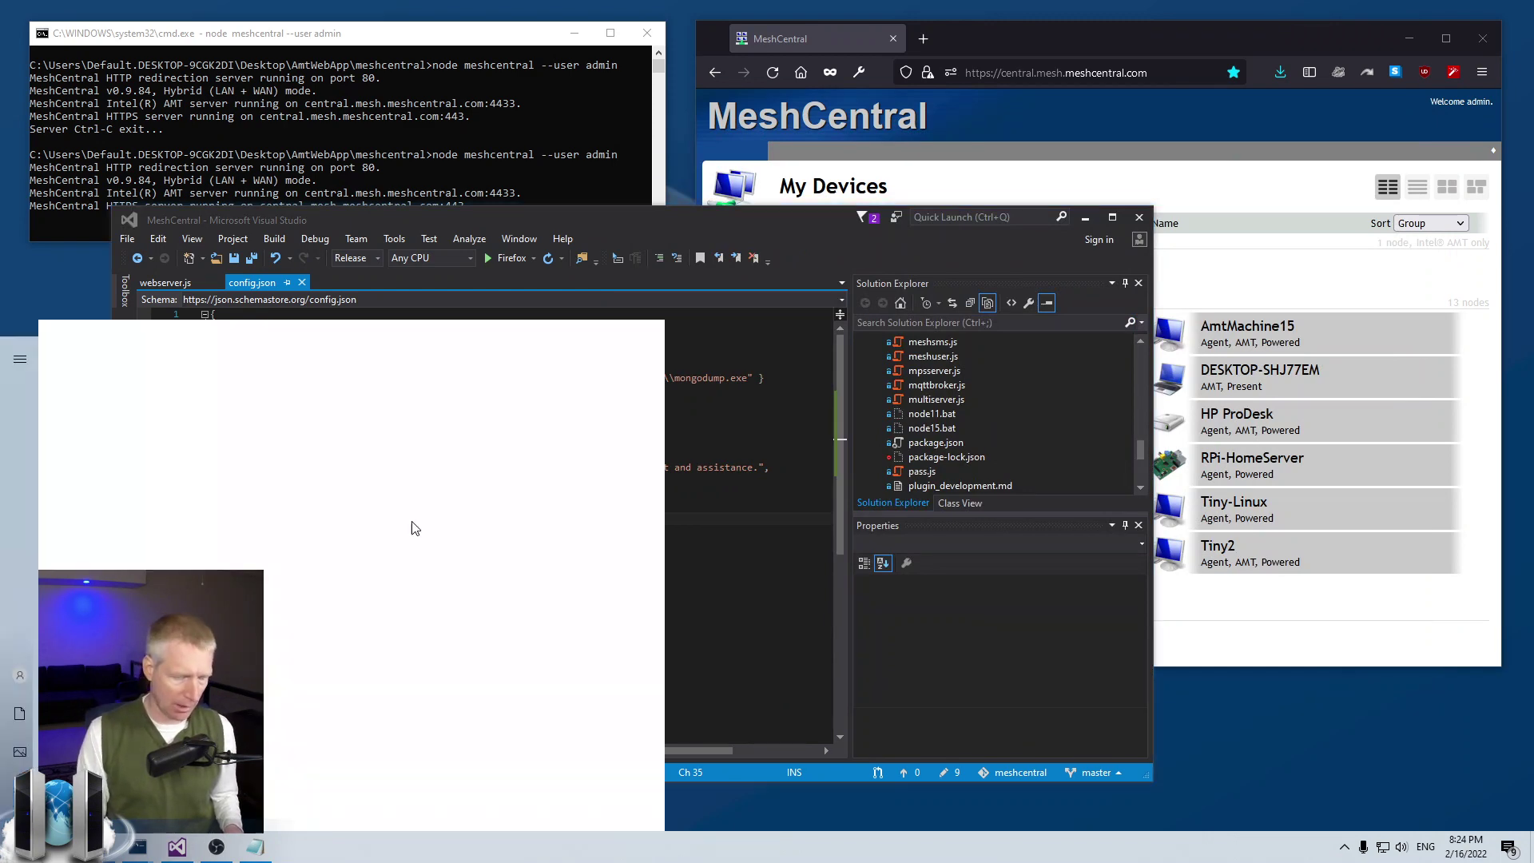
{"action": "type", "text": "paint"}
{"action": "key", "text": "Down"}
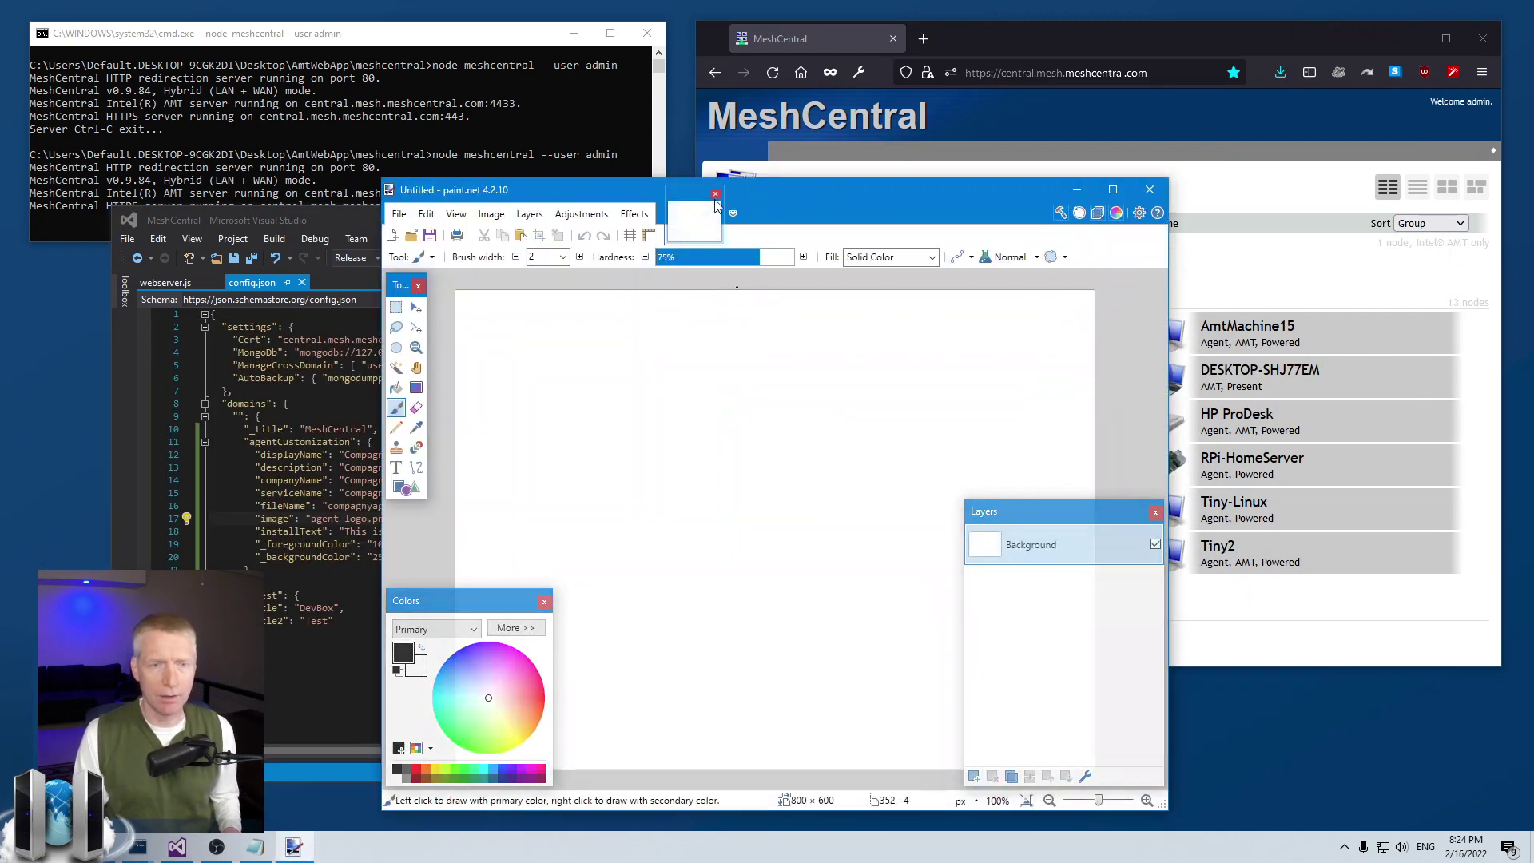
{"action": "left_click", "coordinate": [716, 197]}
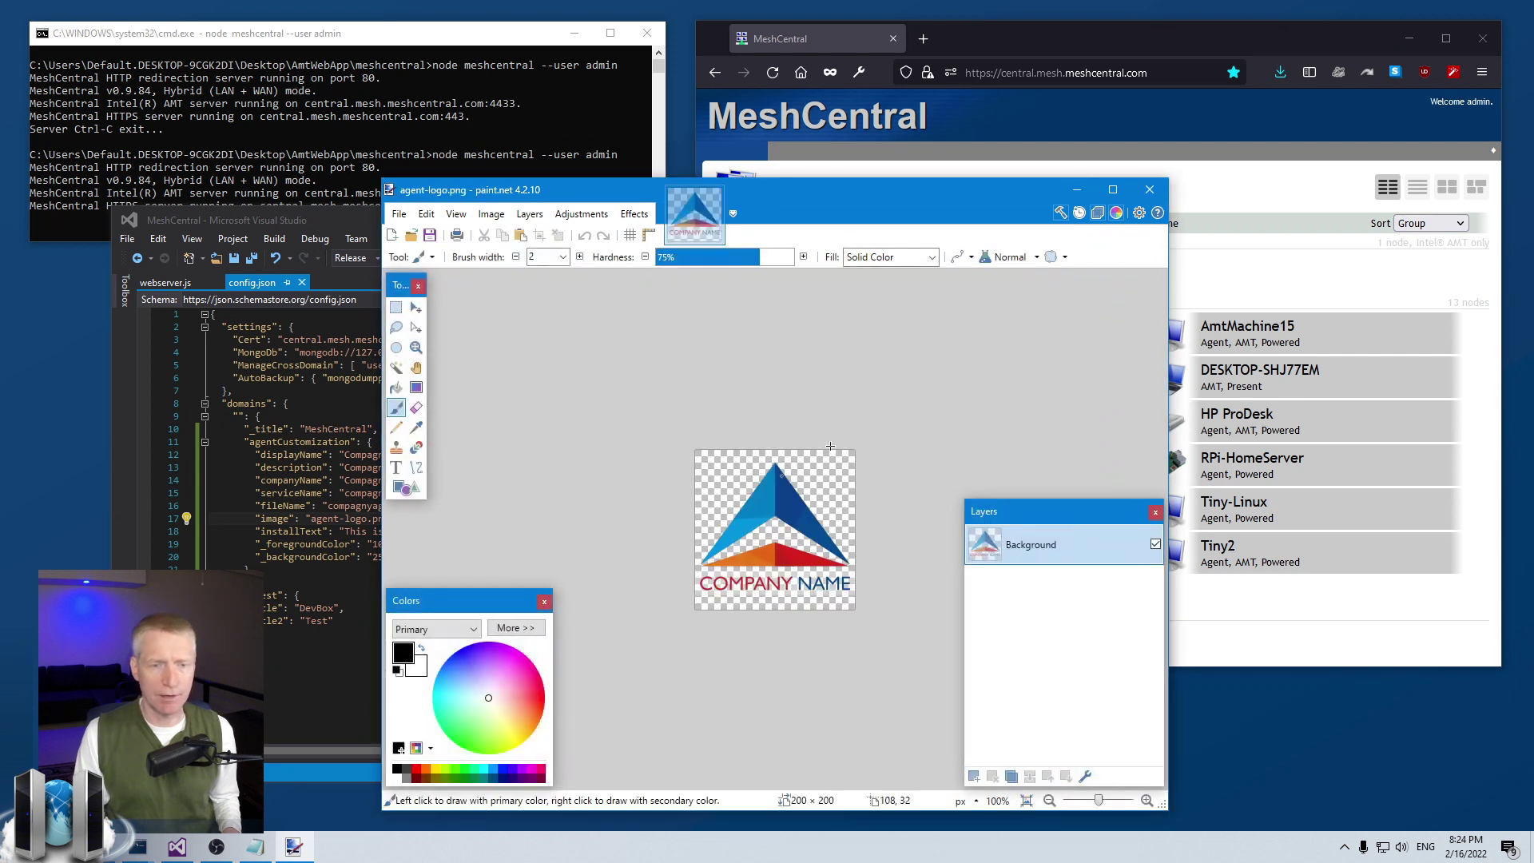
{"action": "left_click_drag", "start_coordinate": [771, 199], "coordinate": [1005, 186]}
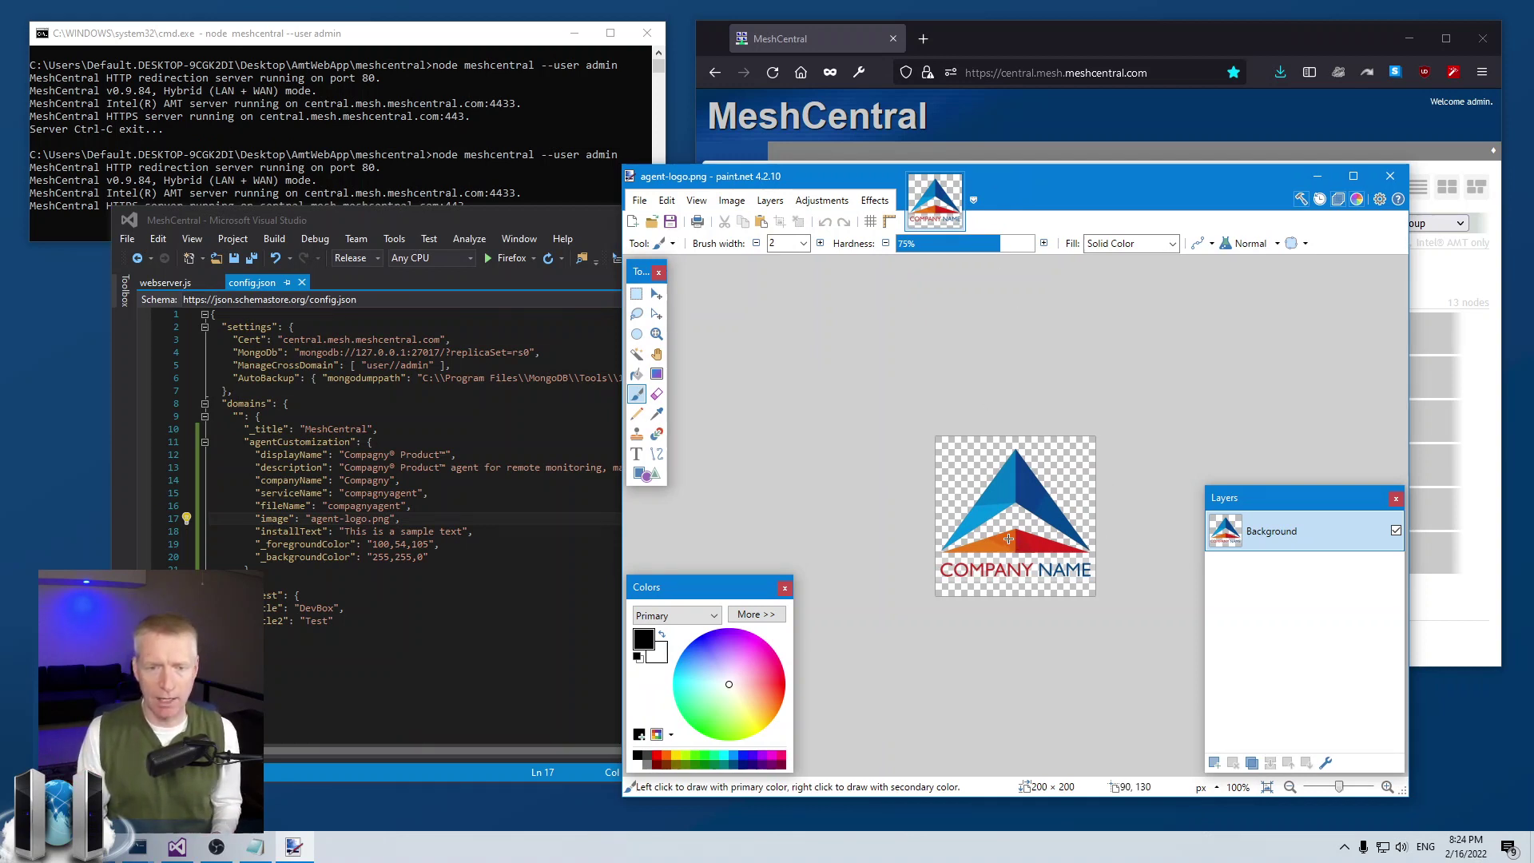
{"action": "key", "text": "ctrl+a"}
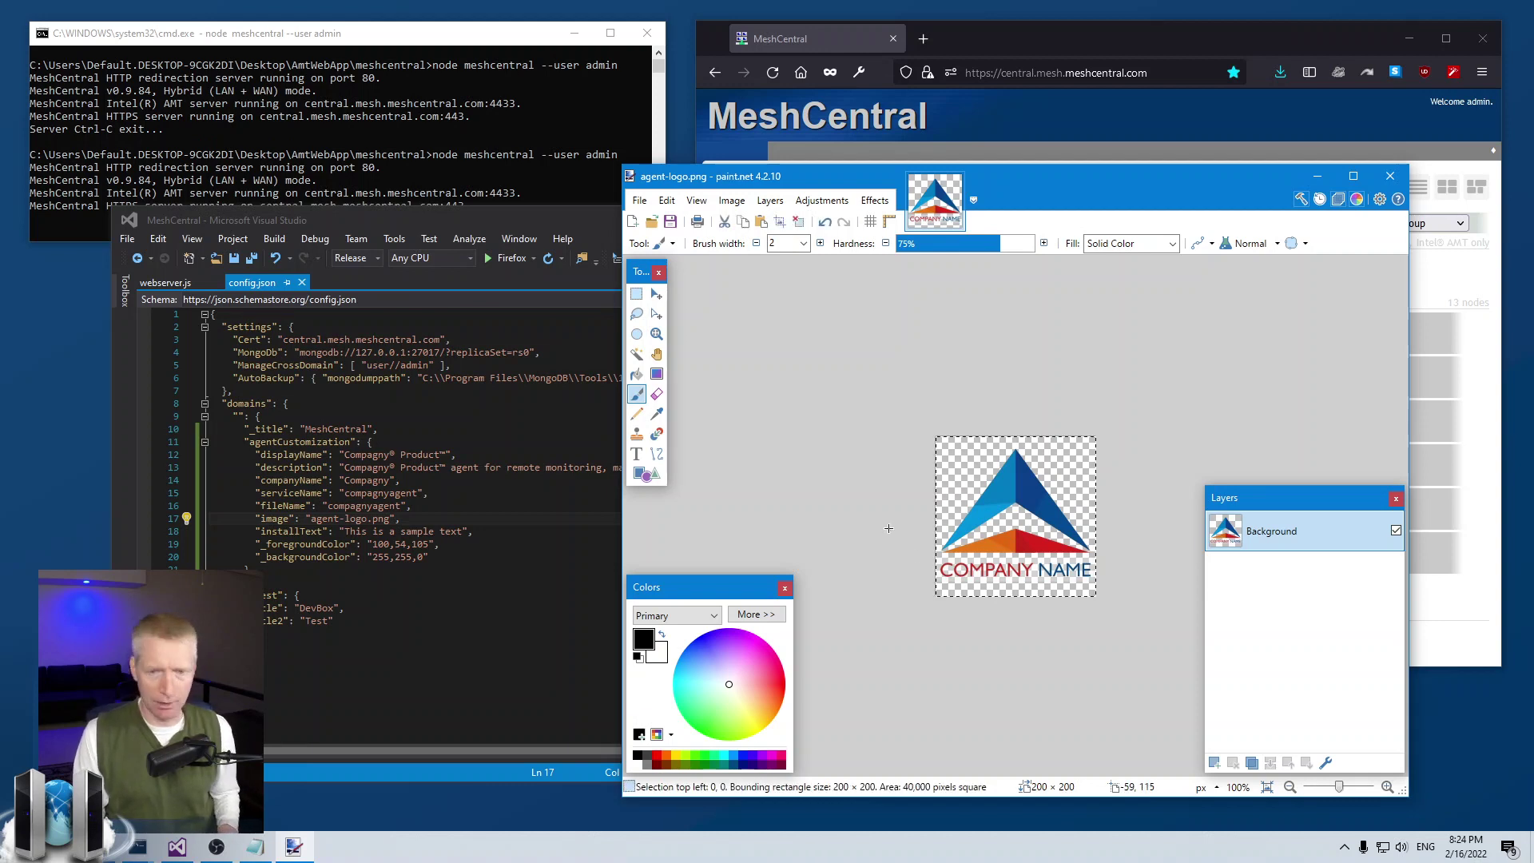
{"action": "key", "text": "Delete"}
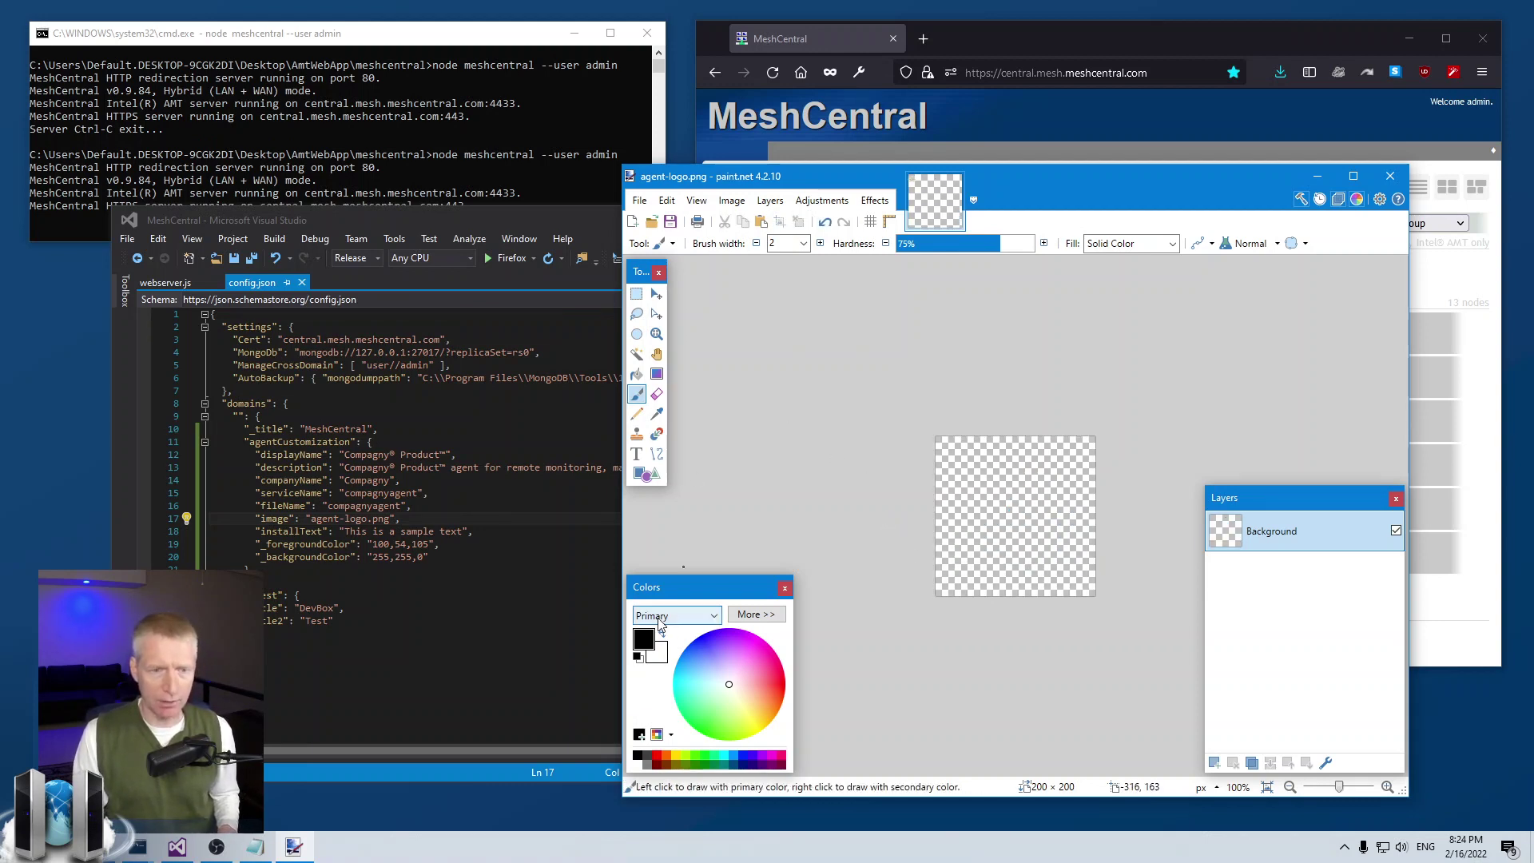
{"action": "left_click", "coordinate": [637, 373]}
{"action": "left_click", "coordinate": [1078, 520]}
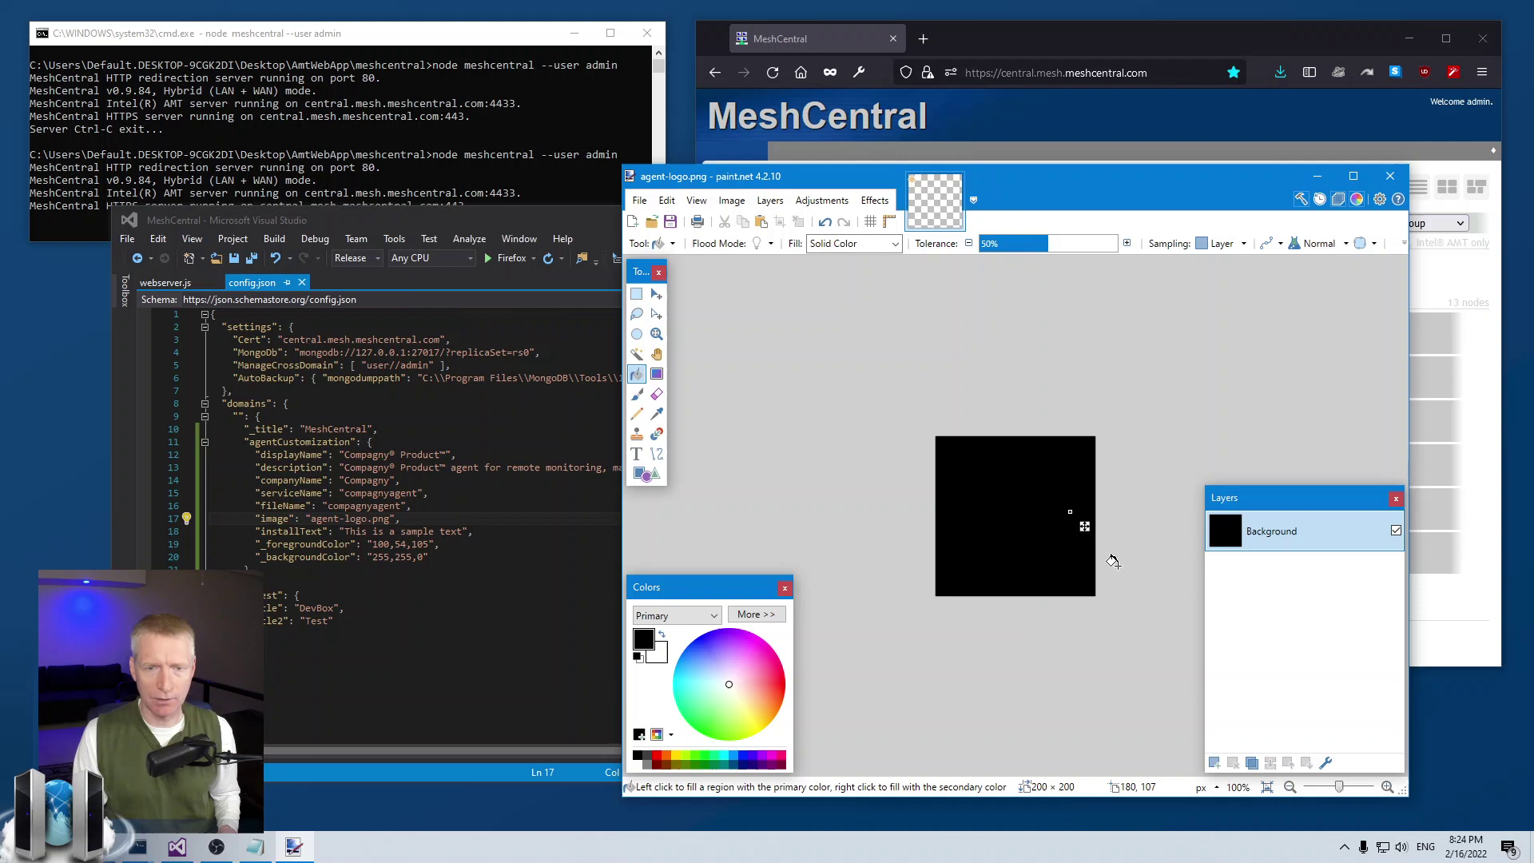
{"action": "left_click", "coordinate": [822, 200]}
{"action": "mouse_move", "coordinate": [770, 201]}
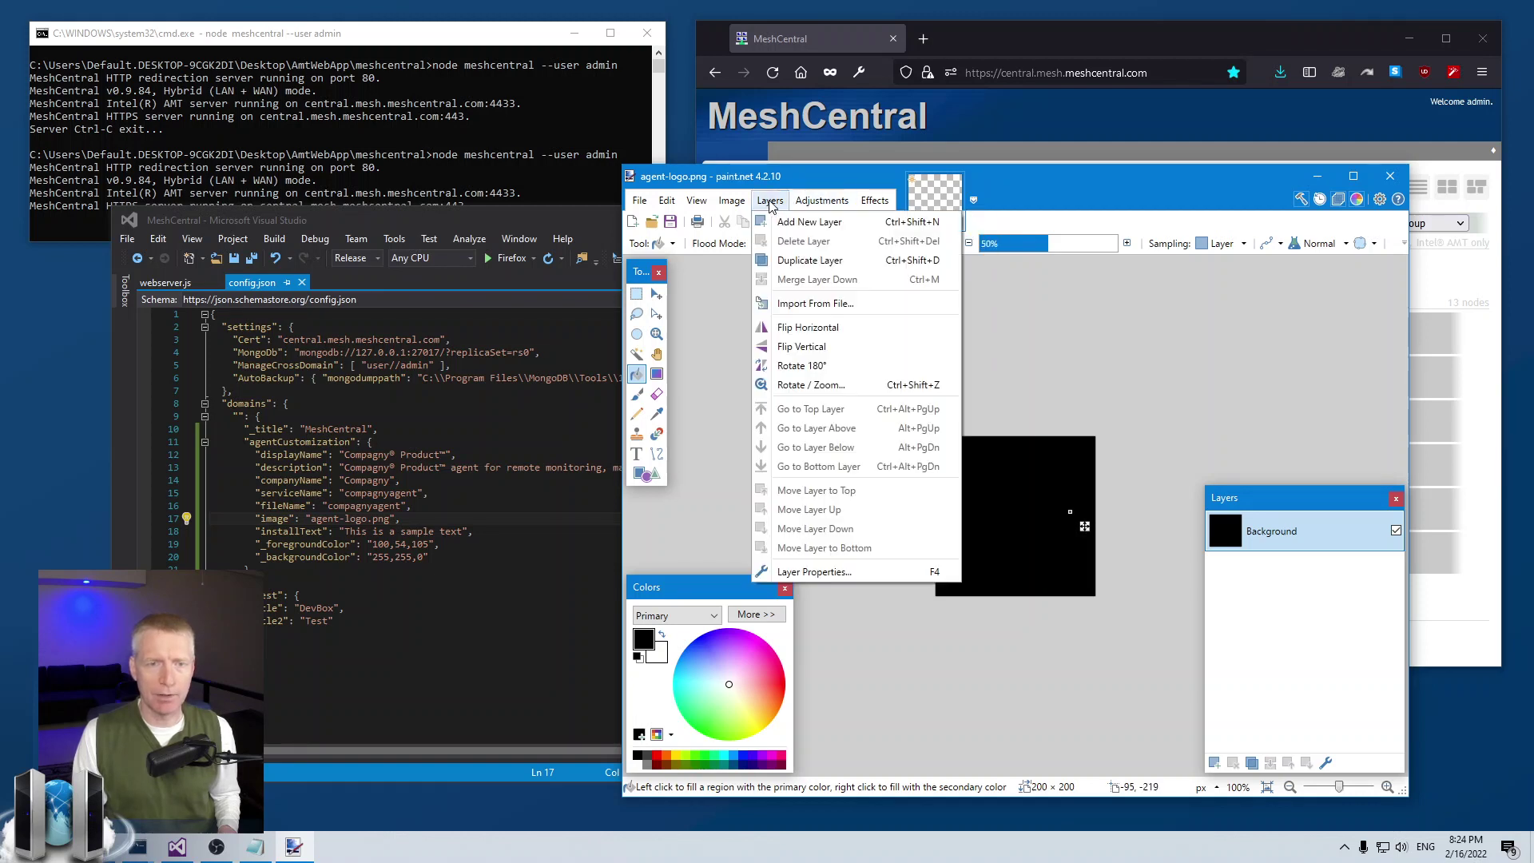
{"action": "left_click", "coordinate": [799, 221]}
{"action": "key", "text": "ctrl+v"}
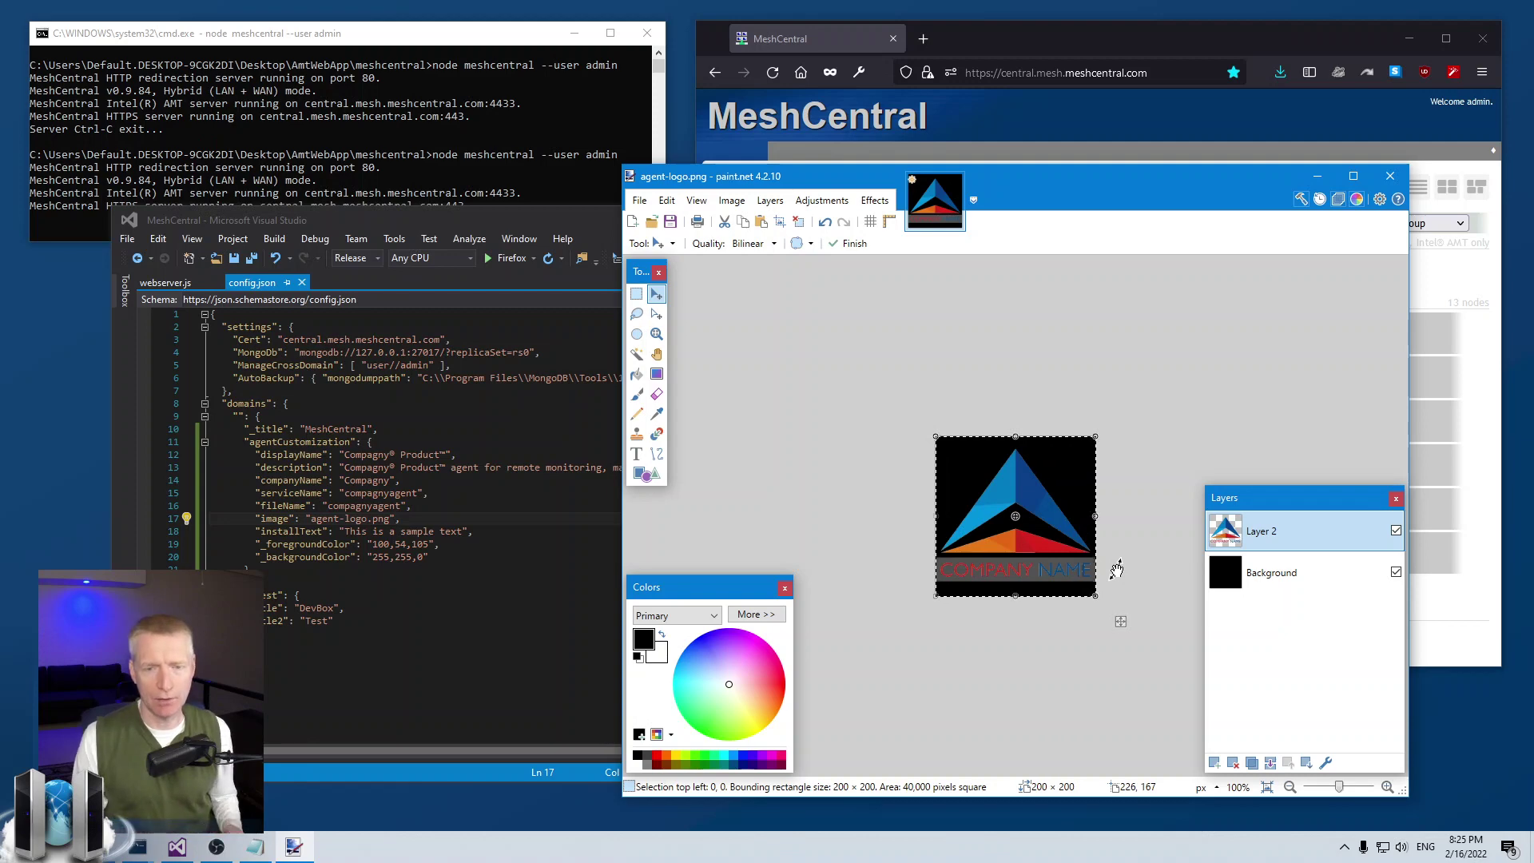
{"action": "left_click", "coordinate": [1390, 176]}
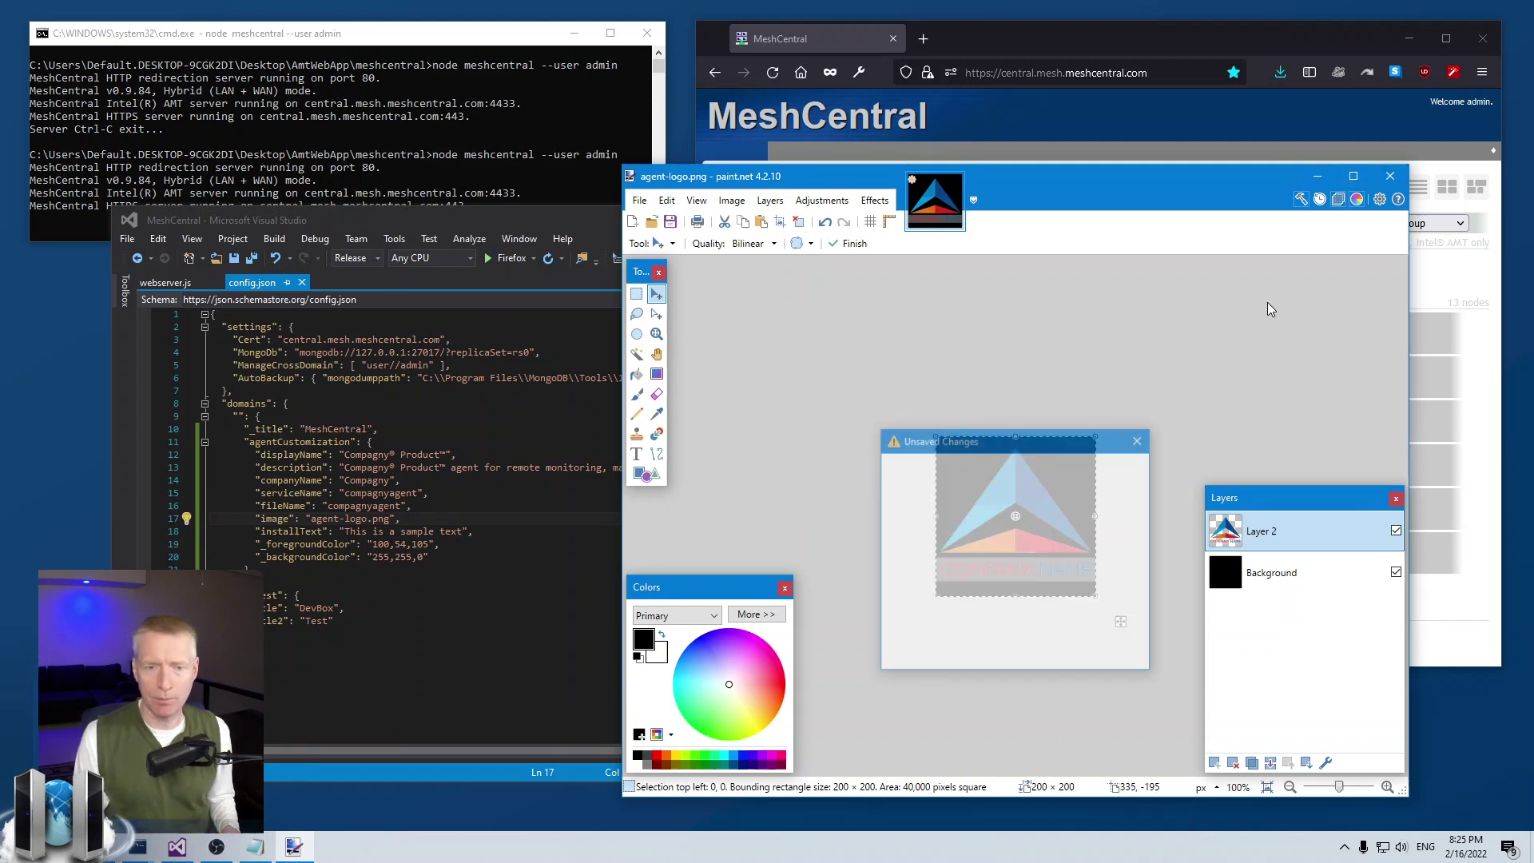
Exit paint.net discarding changes and return to the agentCustomization entries in config.json.
{"action": "left_click", "coordinate": [993, 591]}
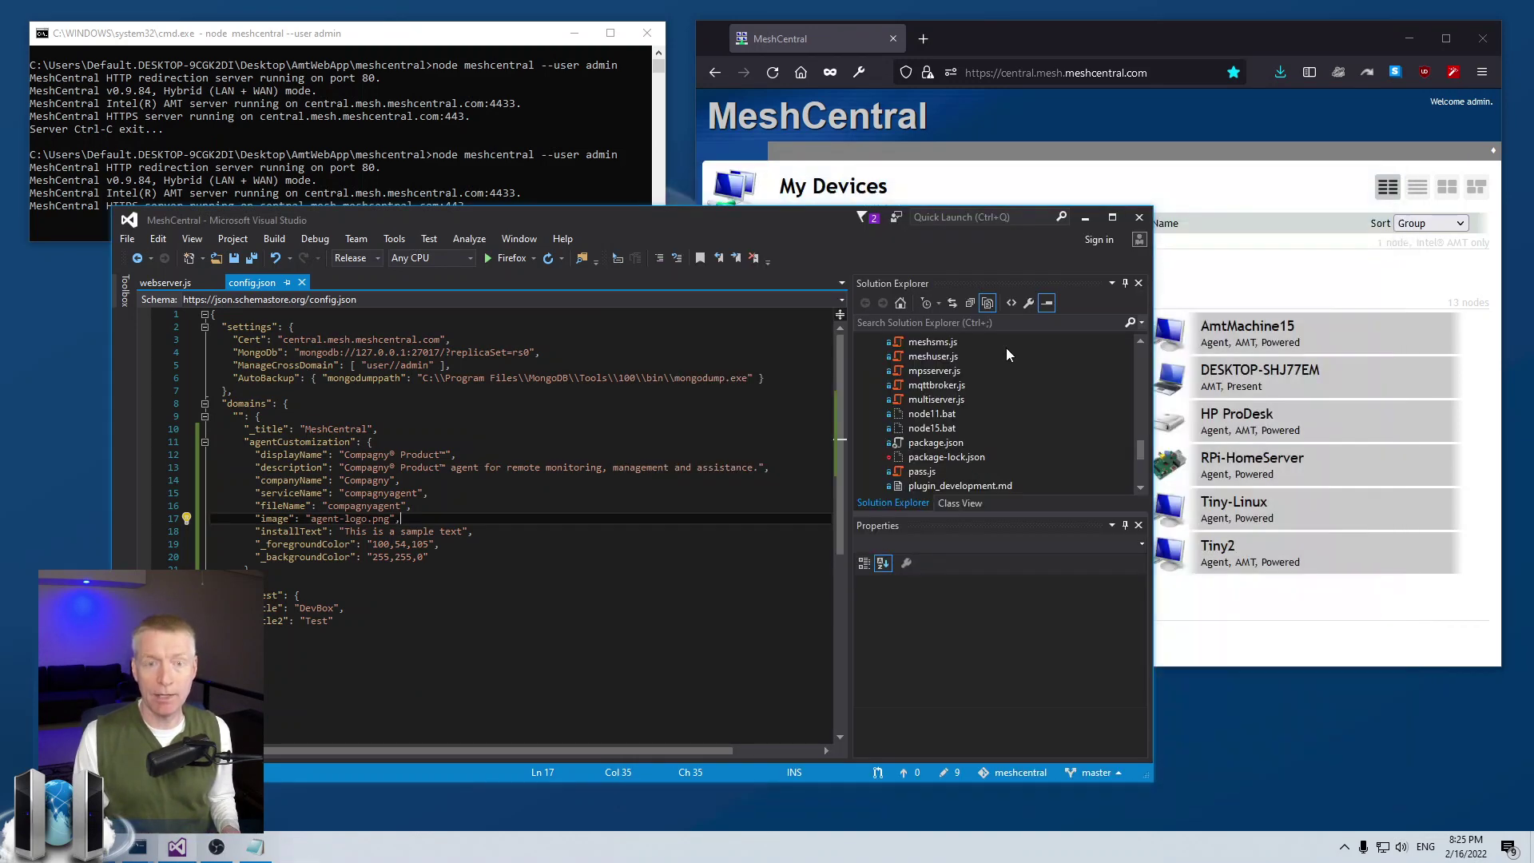
{"action": "left_click", "coordinate": [526, 548]}
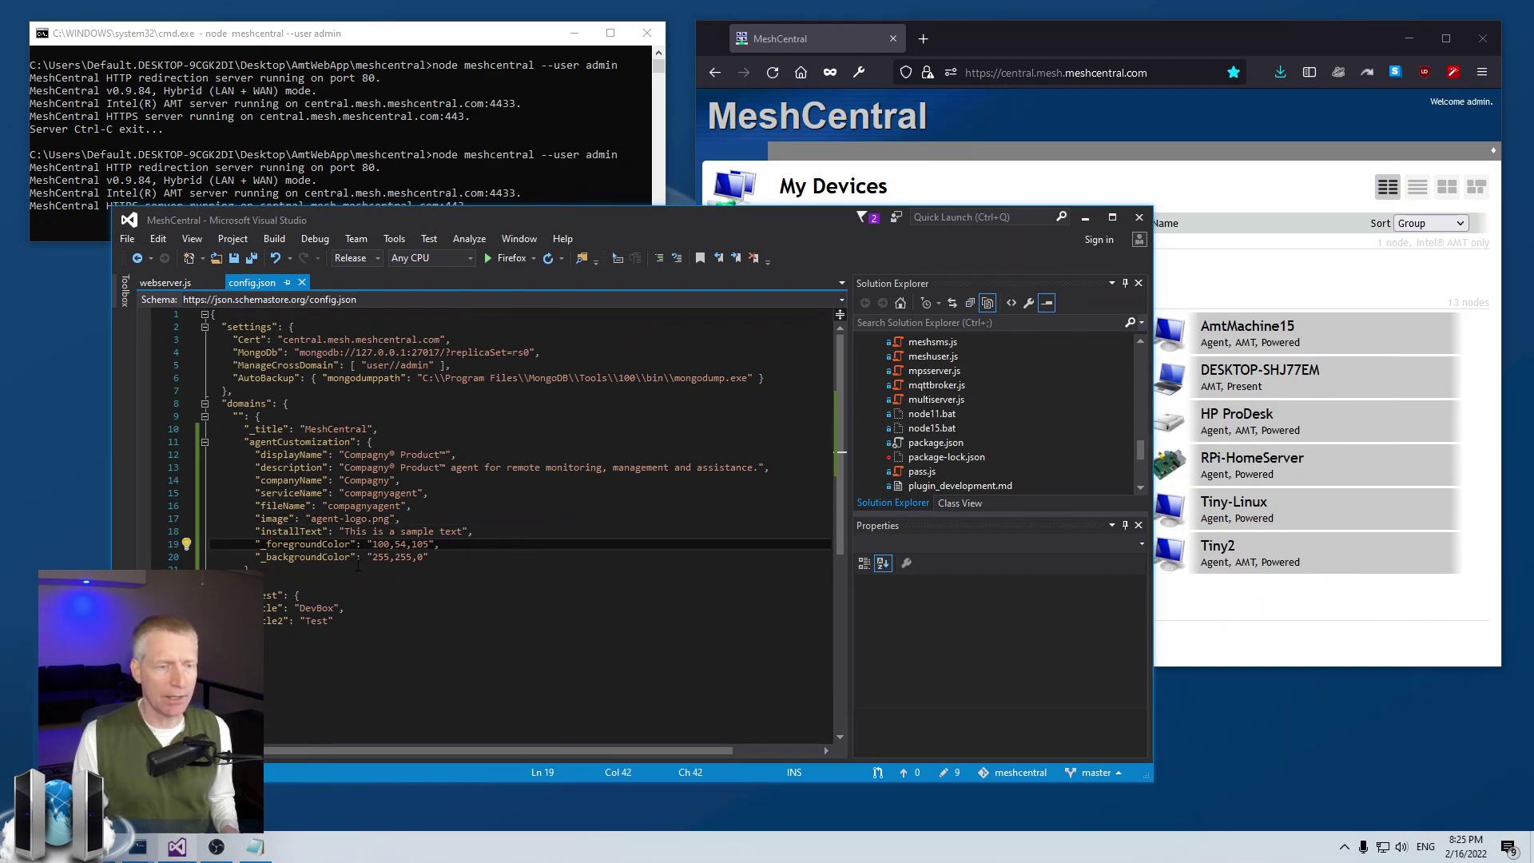
{"action": "double_click", "coordinate": [376, 505]}
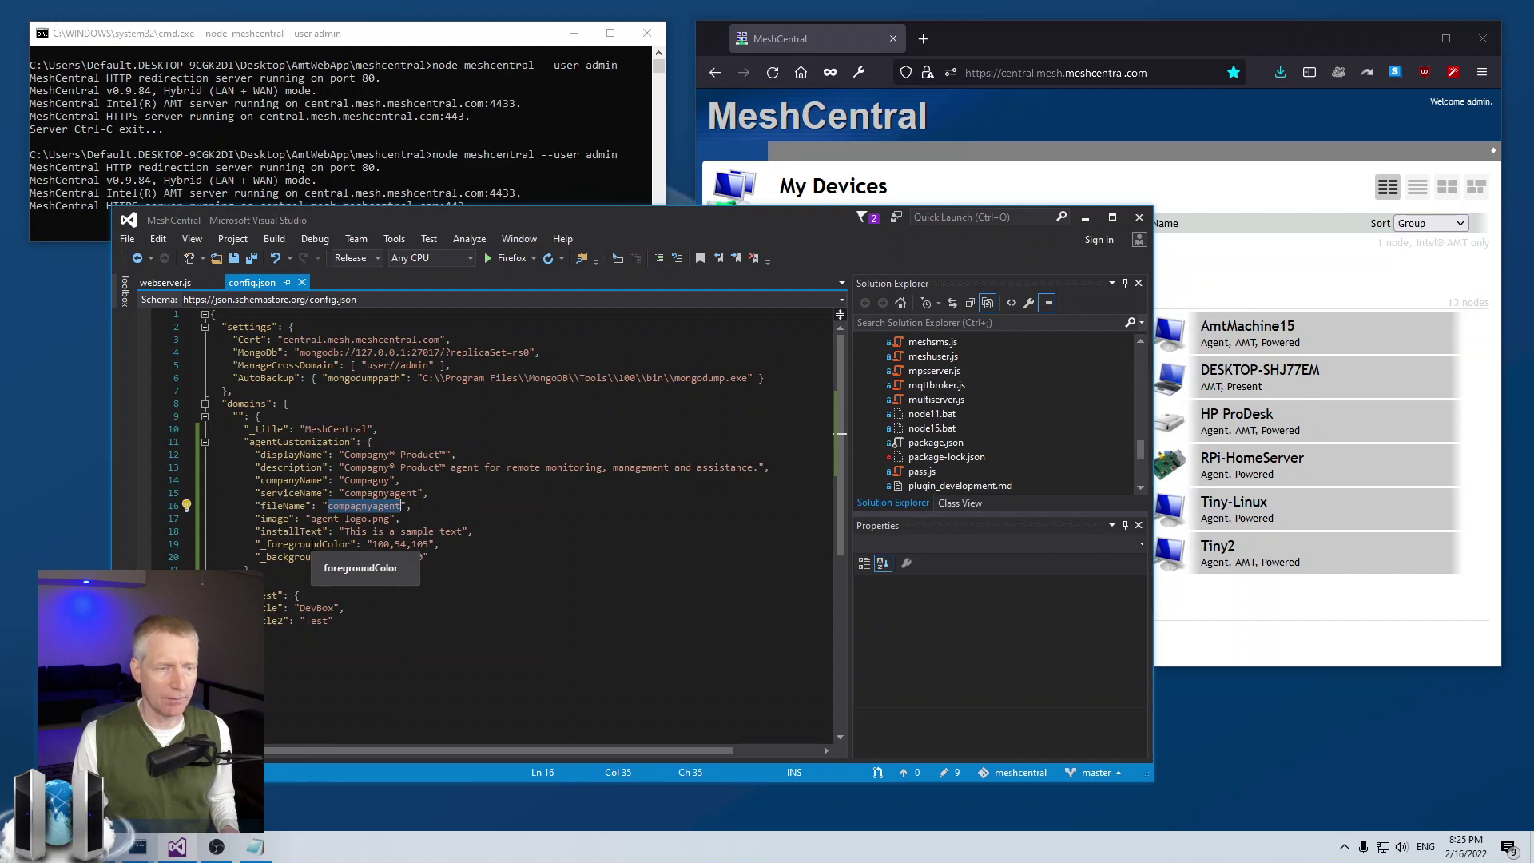
Restart MeshCentral with 'node meshcentral --user admin' and bring Downloads forward.
{"action": "left_click", "coordinate": [230, 64]}
{"action": "key", "text": "ctrl+c"}
{"action": "key", "text": "Up"}
{"action": "key", "text": "Return"}
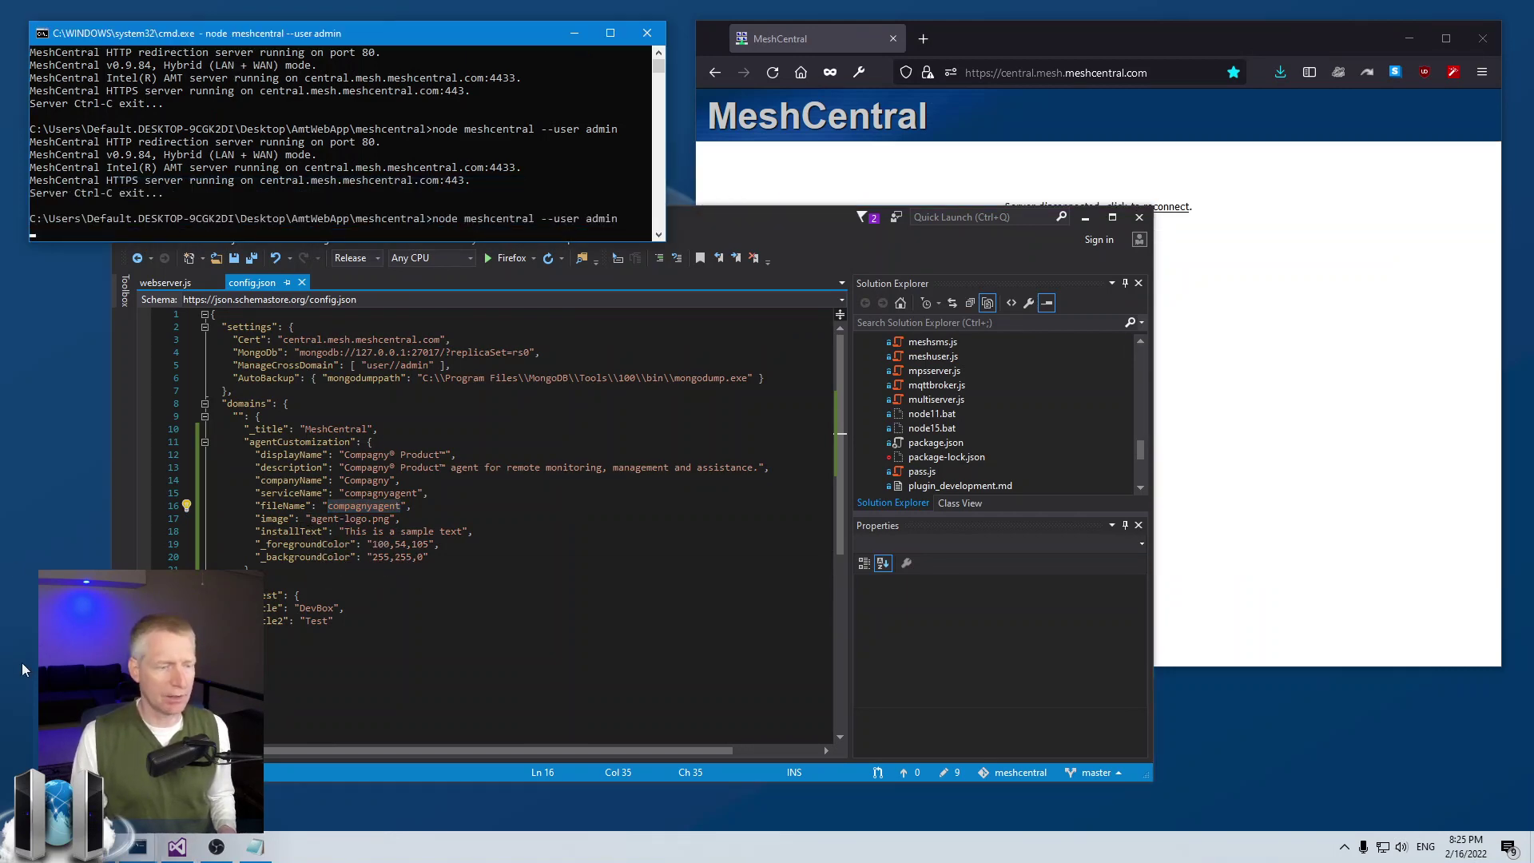
{"action": "left_click", "coordinate": [98, 846]}
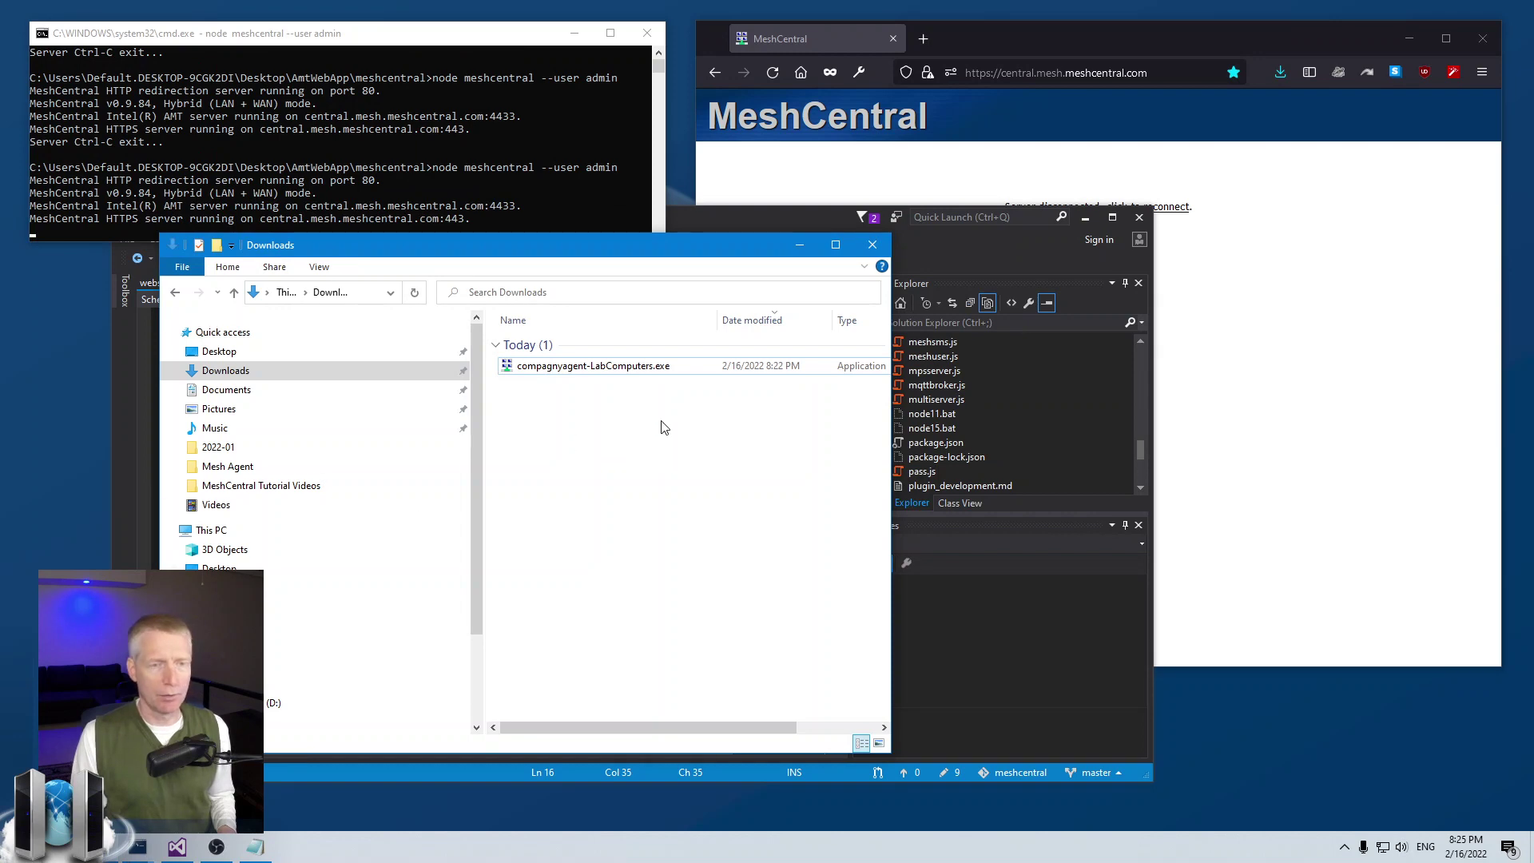
Permanently delete the old agent executable from the Downloads folder.
{"action": "left_click_drag", "start_coordinate": [661, 427], "coordinate": [527, 351]}
{"action": "key", "text": "shift+Delete"}
{"action": "key", "text": "Return"}
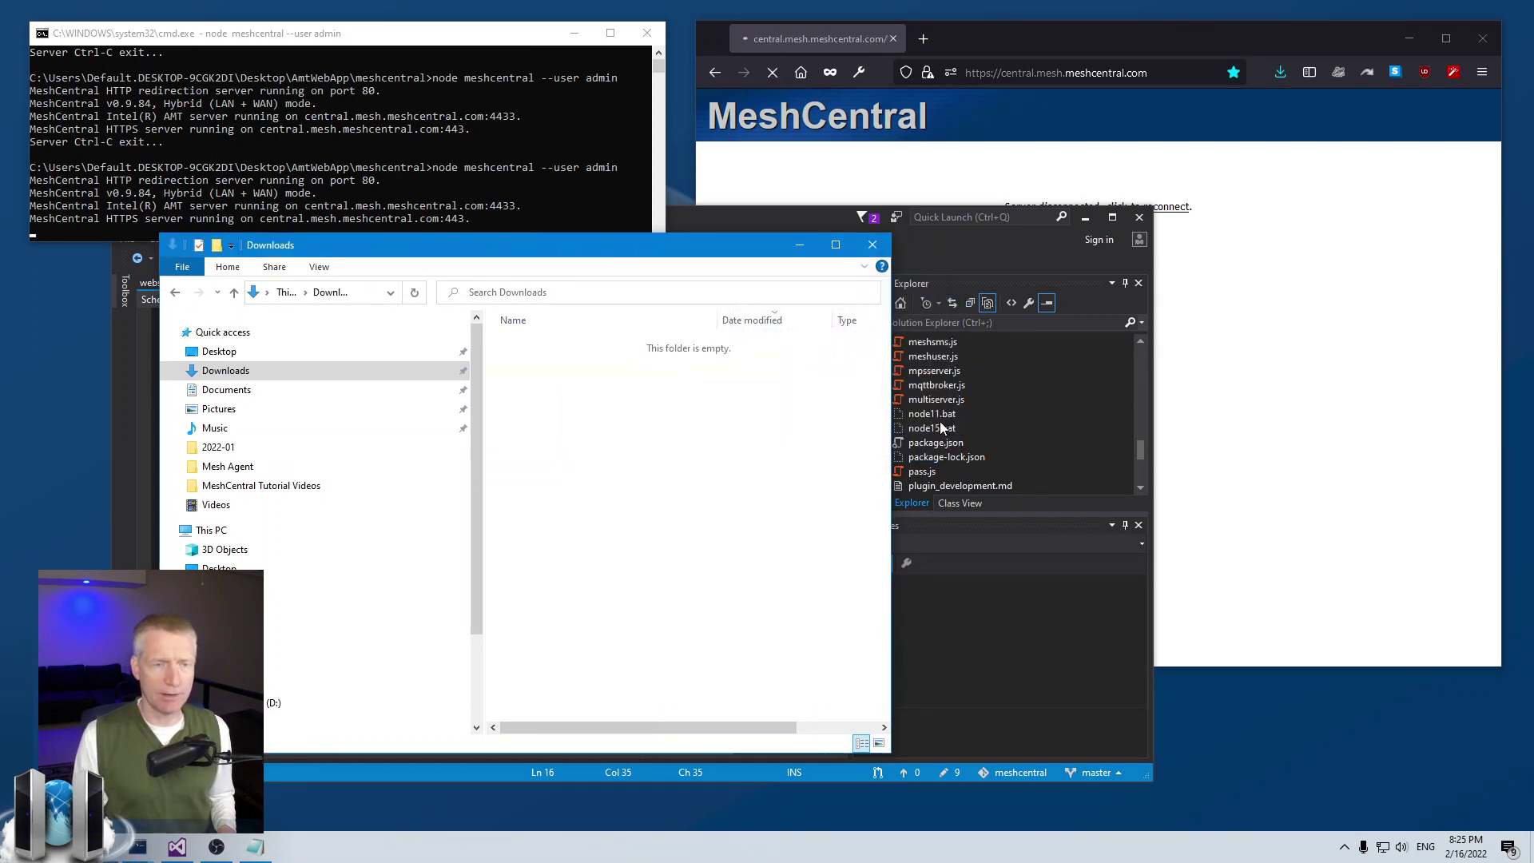
Download the Lab Computers Windows (.exe) agent to Downloads and launch compagnyagent-LabComputers.exe.
{"action": "left_click", "coordinate": [1108, 417]}
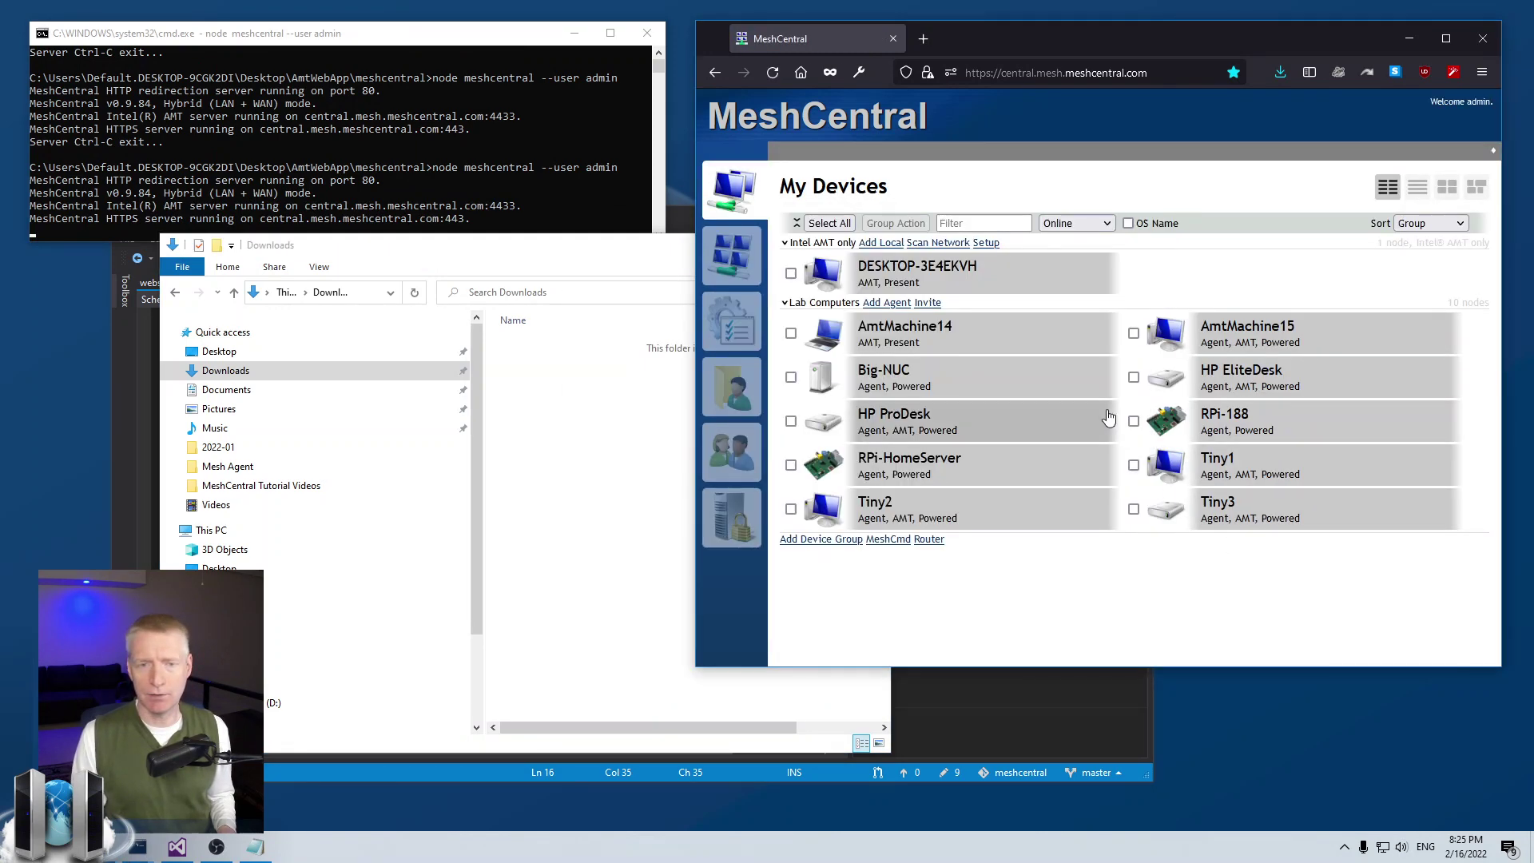
{"action": "left_click", "coordinate": [885, 302]}
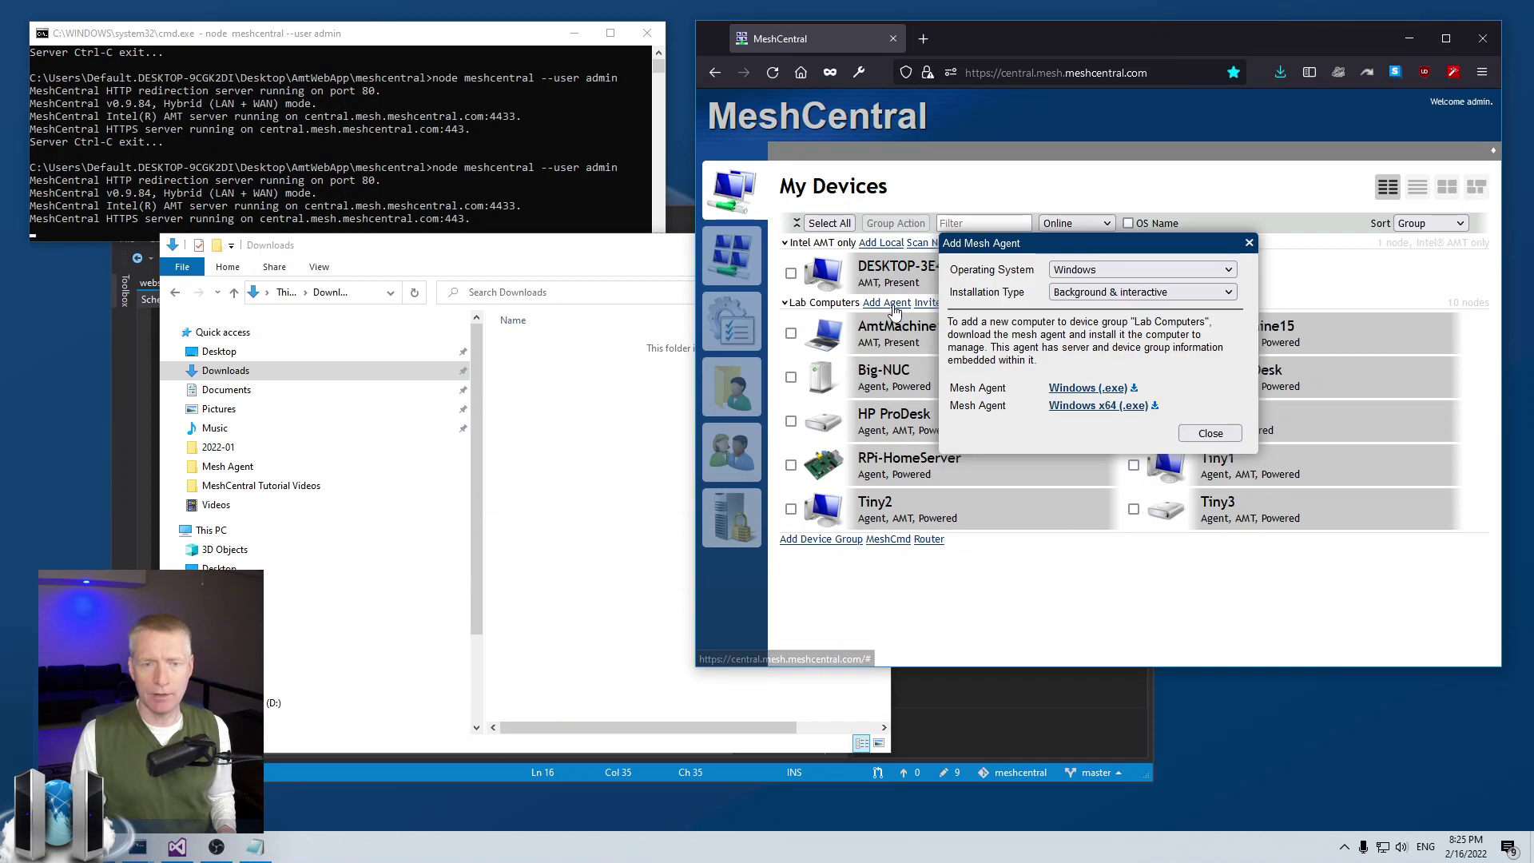
{"action": "left_click", "coordinate": [1076, 389]}
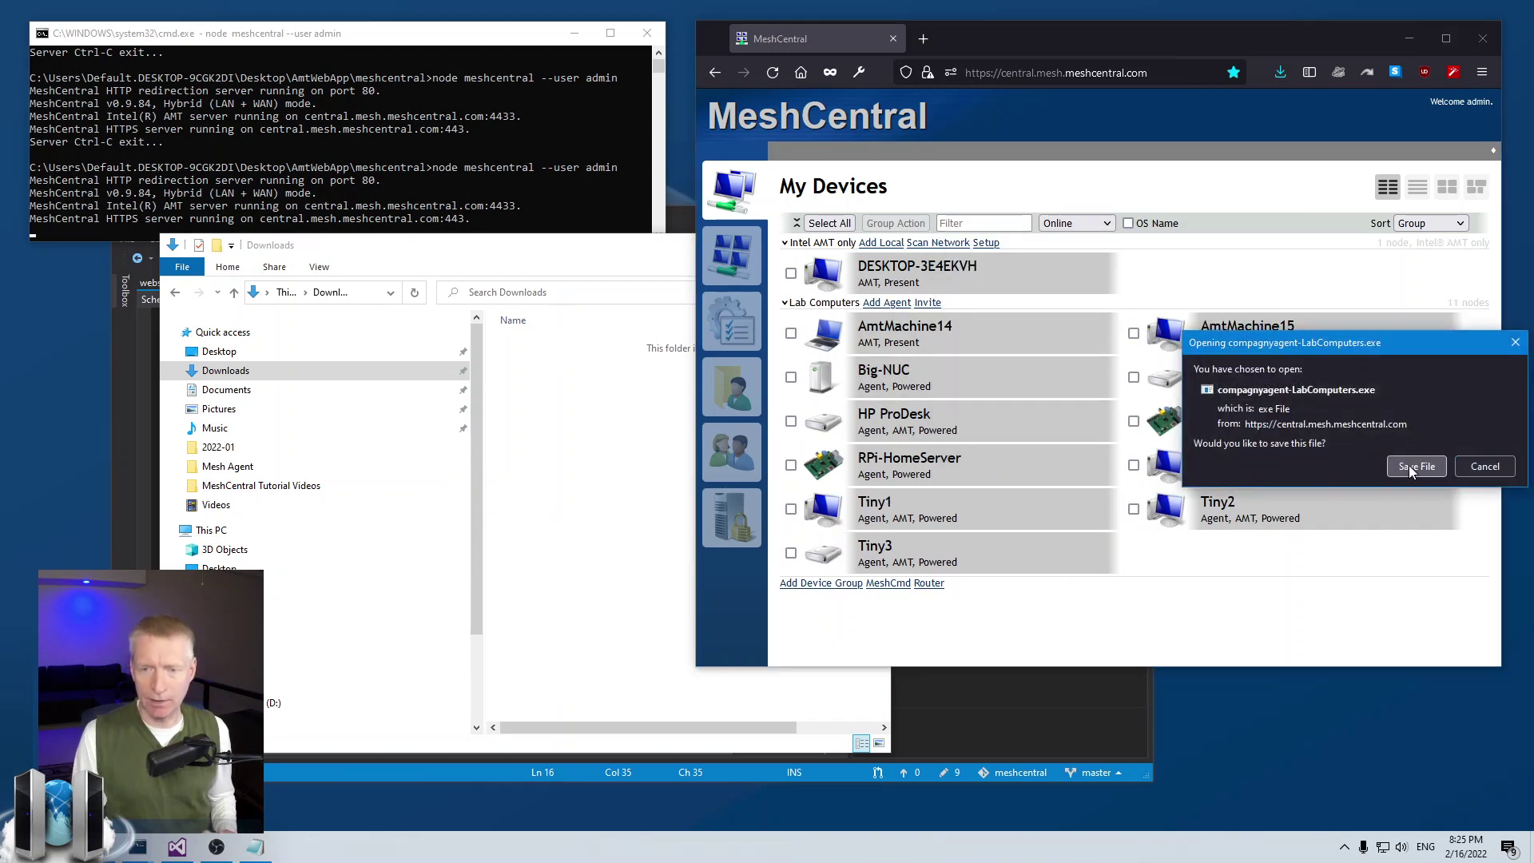
{"action": "left_click", "coordinate": [1411, 467]}
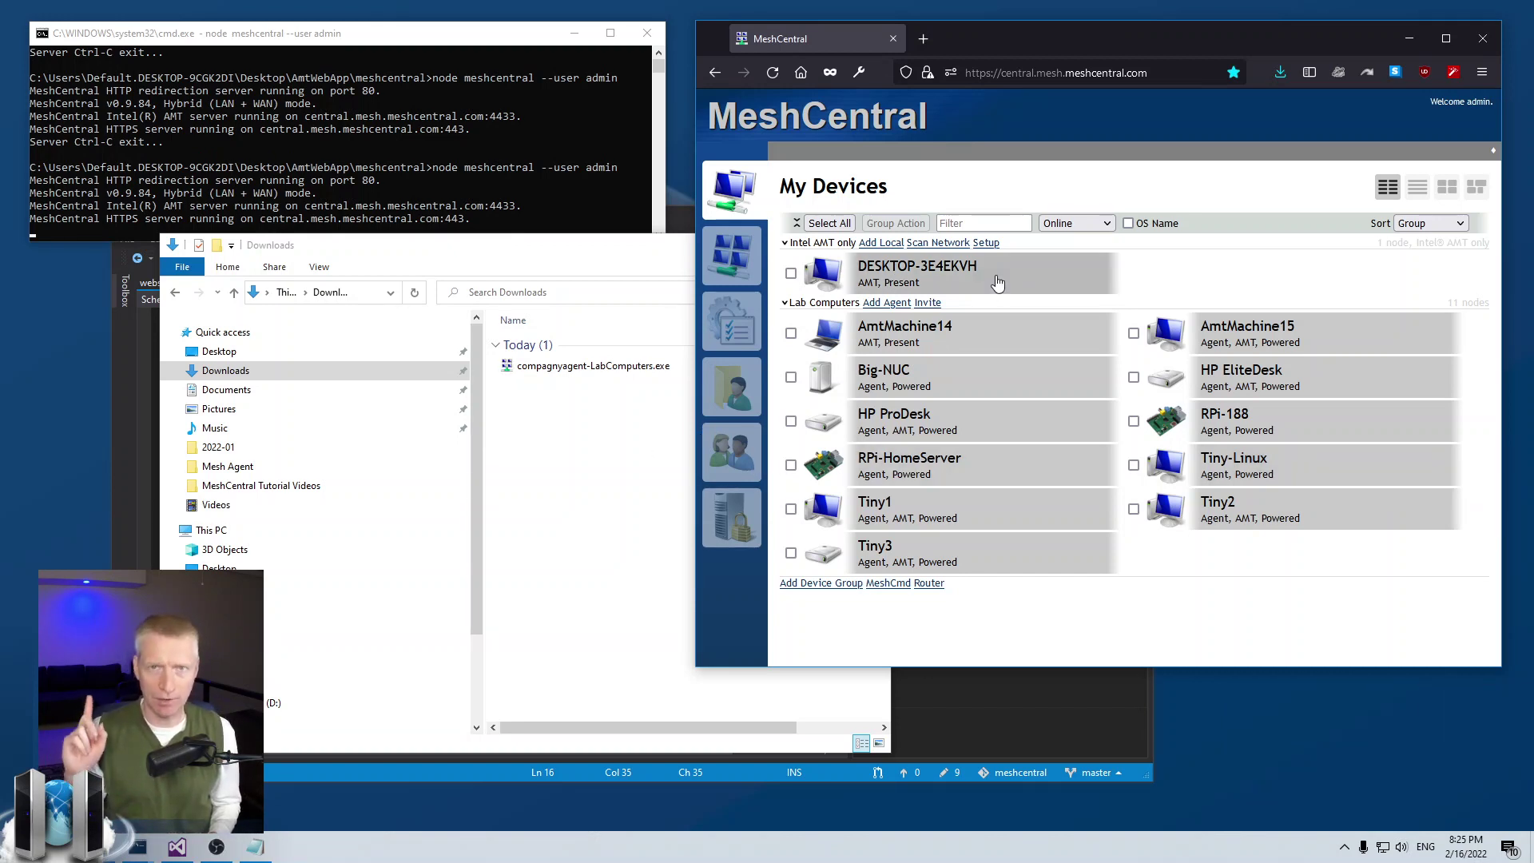
{"action": "double_click", "coordinate": [609, 366]}
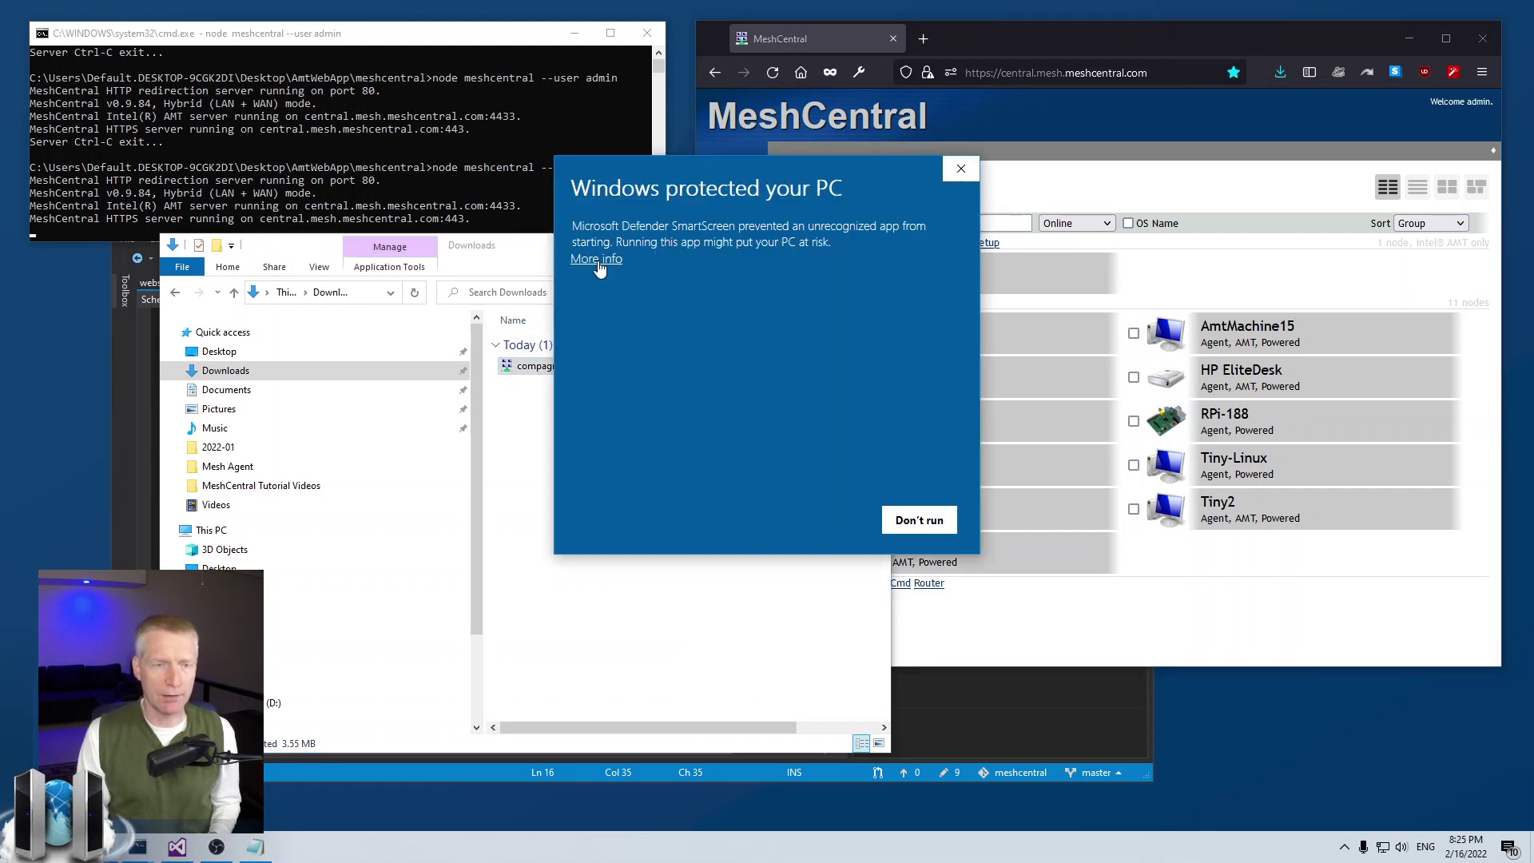
Run the agent past the SmartScreen warning and reposition its branded dialog.
{"action": "left_click", "coordinate": [600, 265]}
{"action": "left_click", "coordinate": [822, 520]}
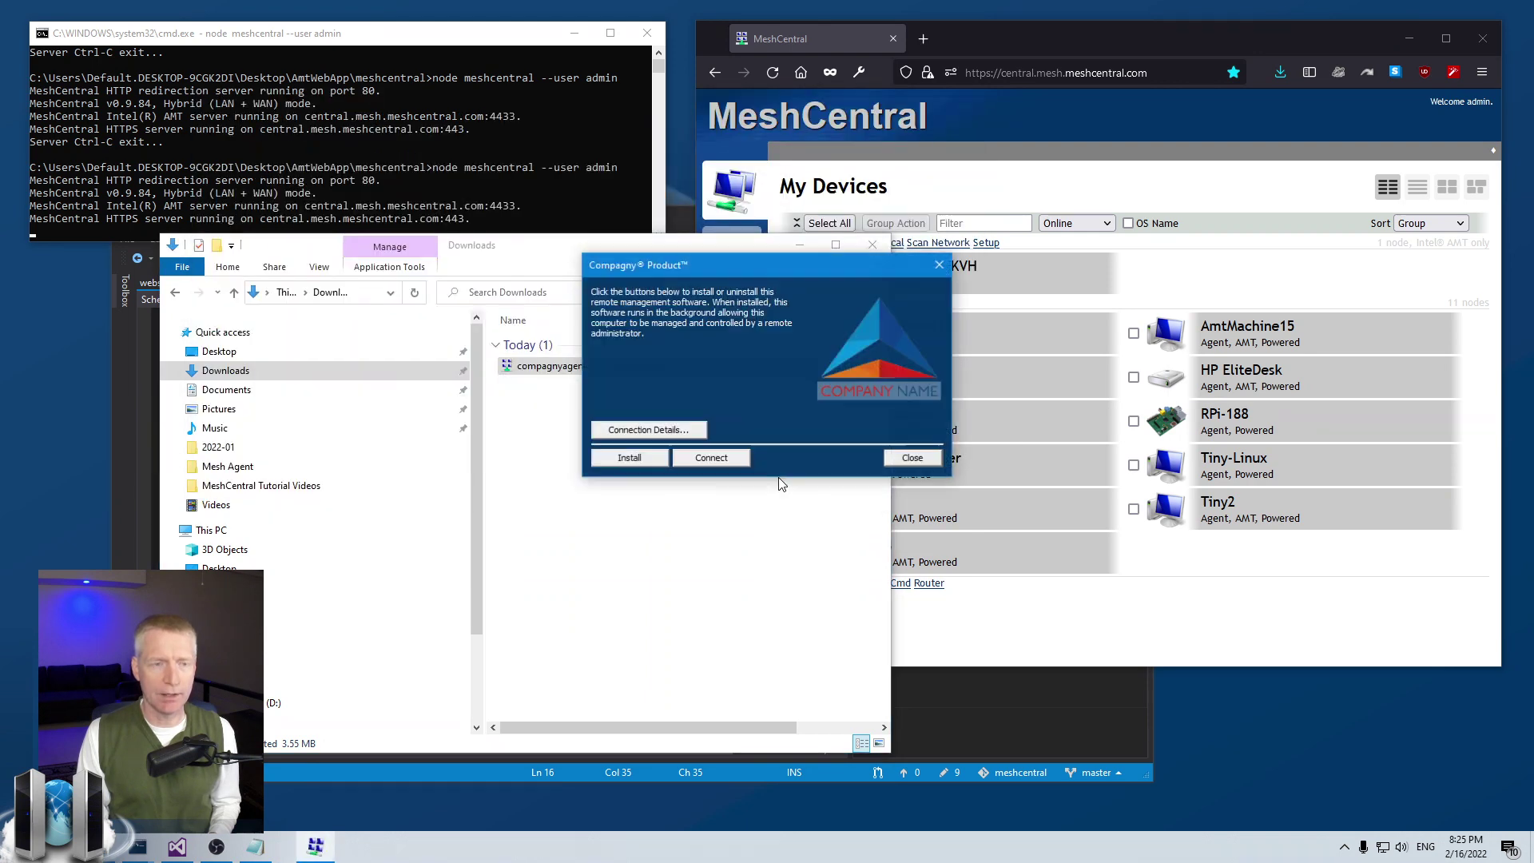
{"action": "left_click_drag", "start_coordinate": [751, 270], "coordinate": [770, 218]}
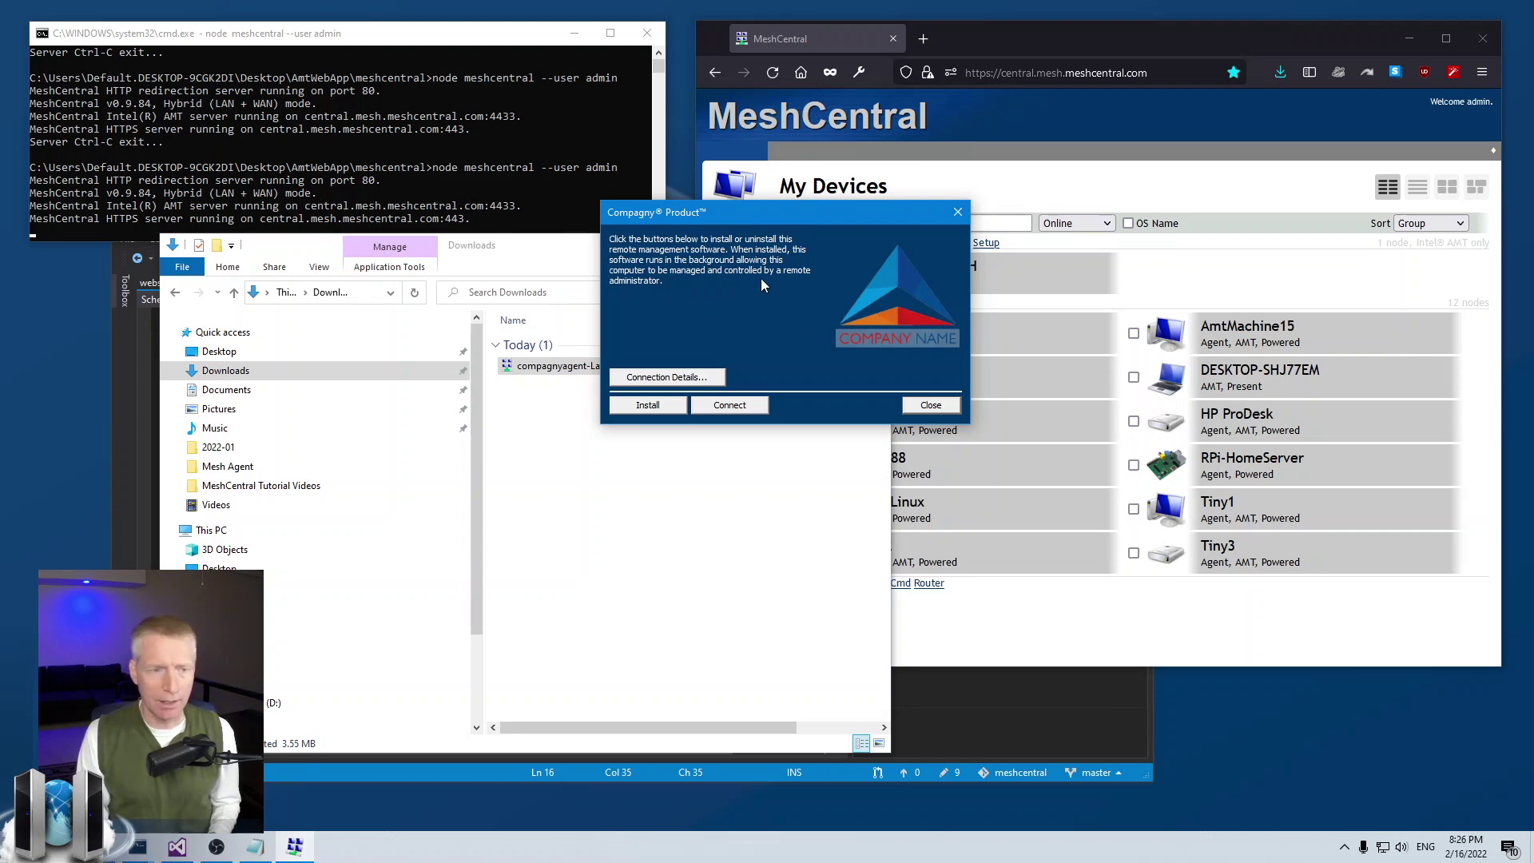
{"action": "left_click_drag", "start_coordinate": [751, 212], "coordinate": [866, 193]}
Minimize the Downloads window, inspect the Compagny® Product™ dialog, then close it.
{"action": "left_click", "coordinate": [695, 245]}
{"action": "left_click", "coordinate": [799, 245]}
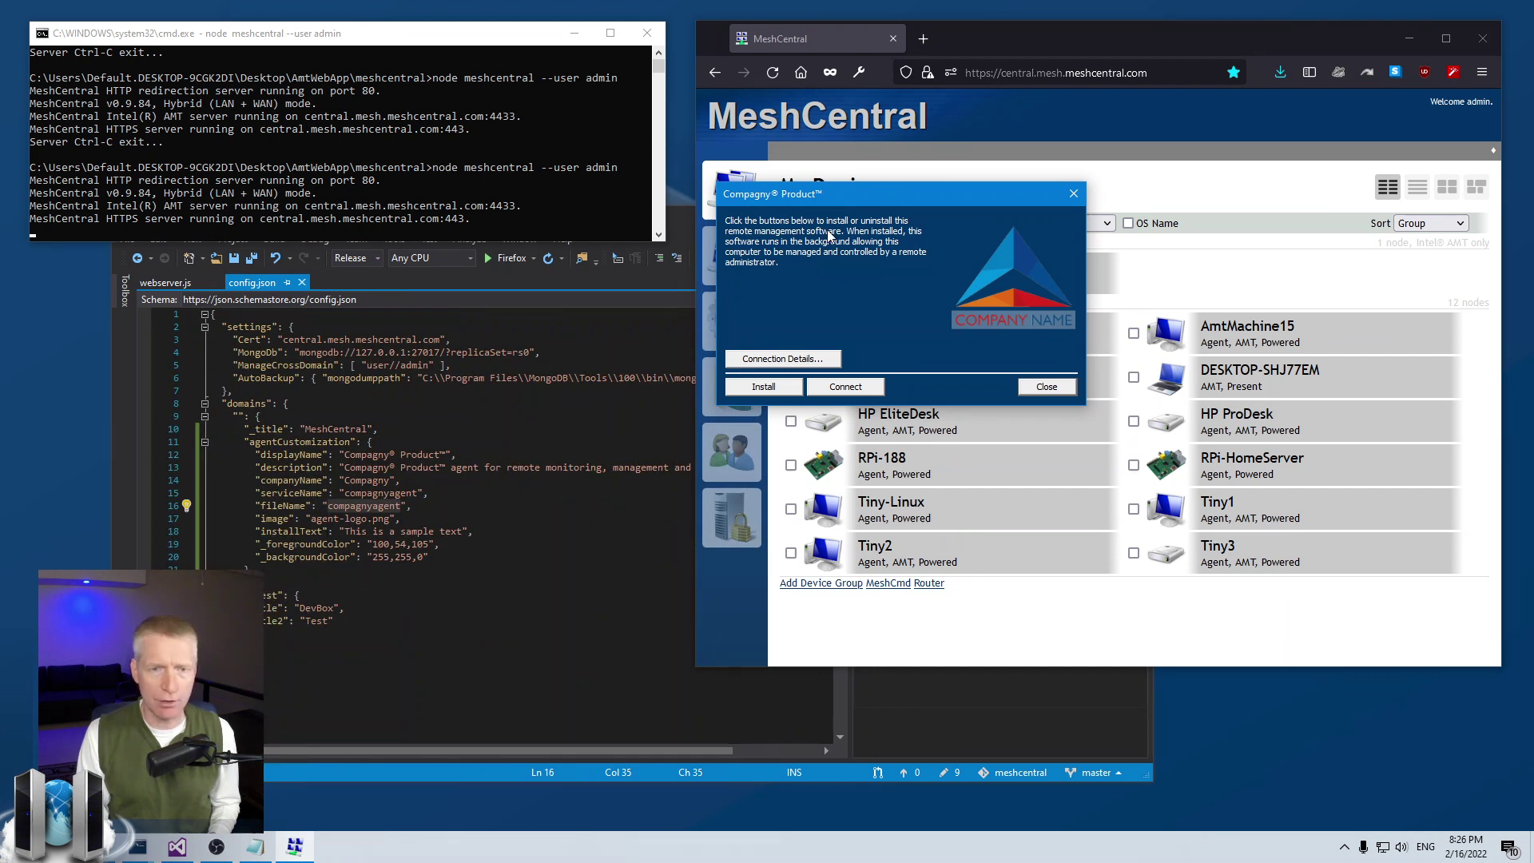
{"action": "left_click_drag", "start_coordinate": [840, 204], "coordinate": [819, 280]}
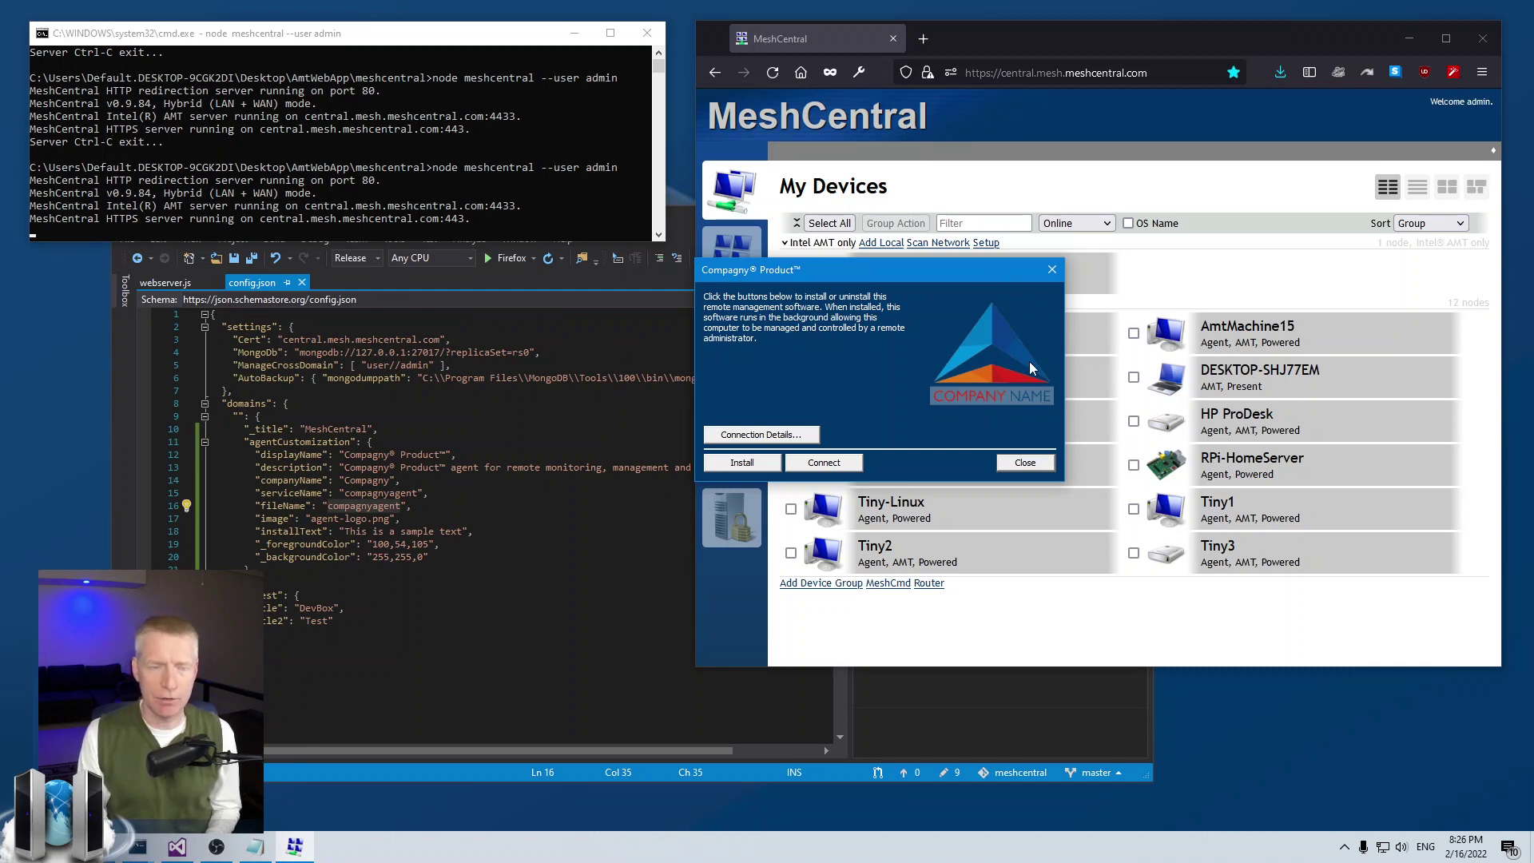
{"action": "left_click_drag", "start_coordinate": [792, 269], "coordinate": [782, 271]}
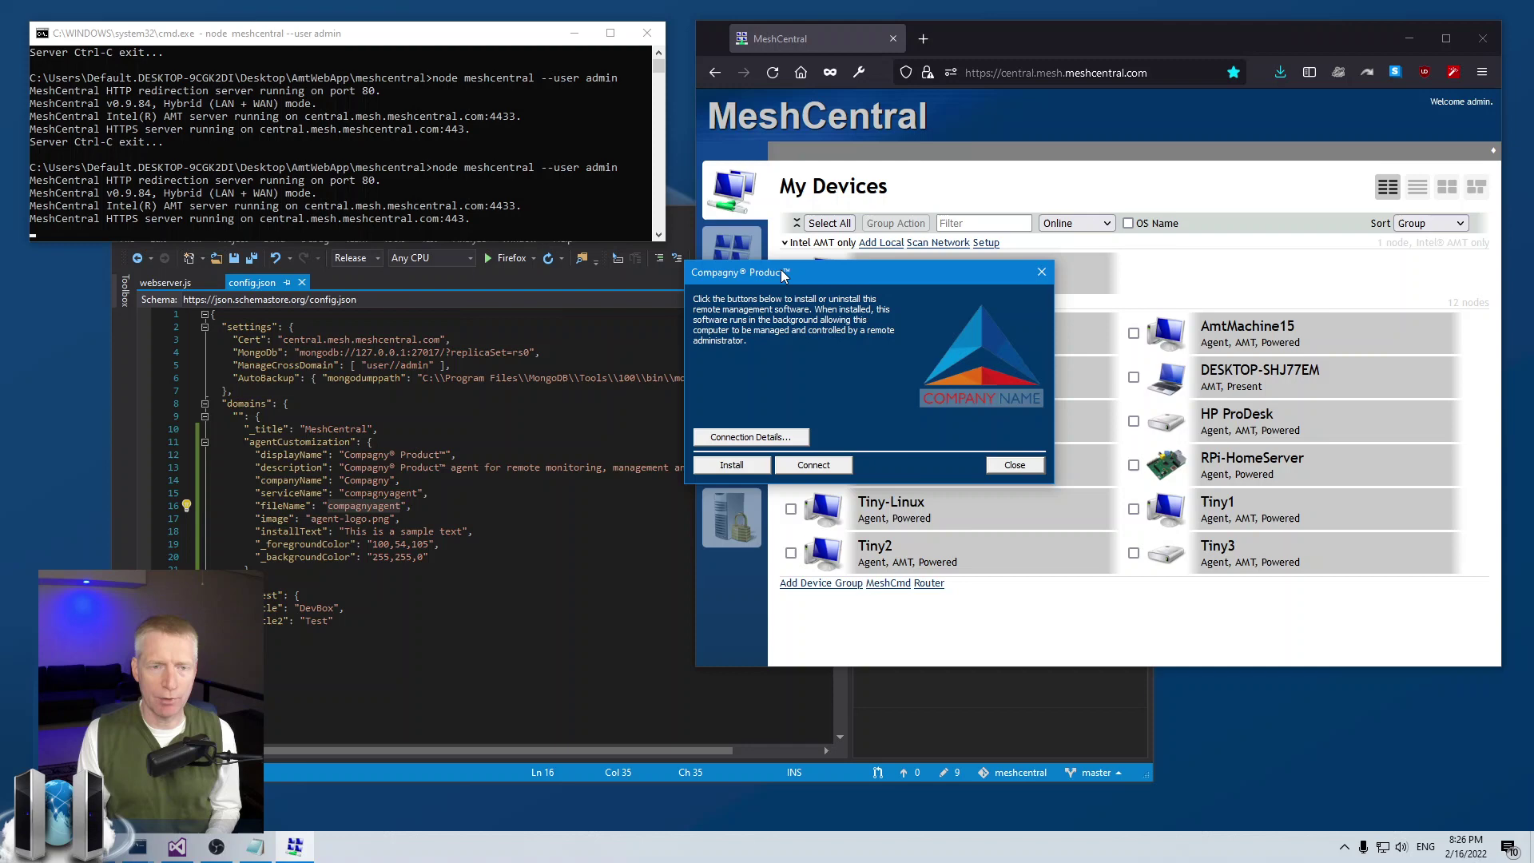
{"action": "left_click", "coordinate": [1015, 468]}
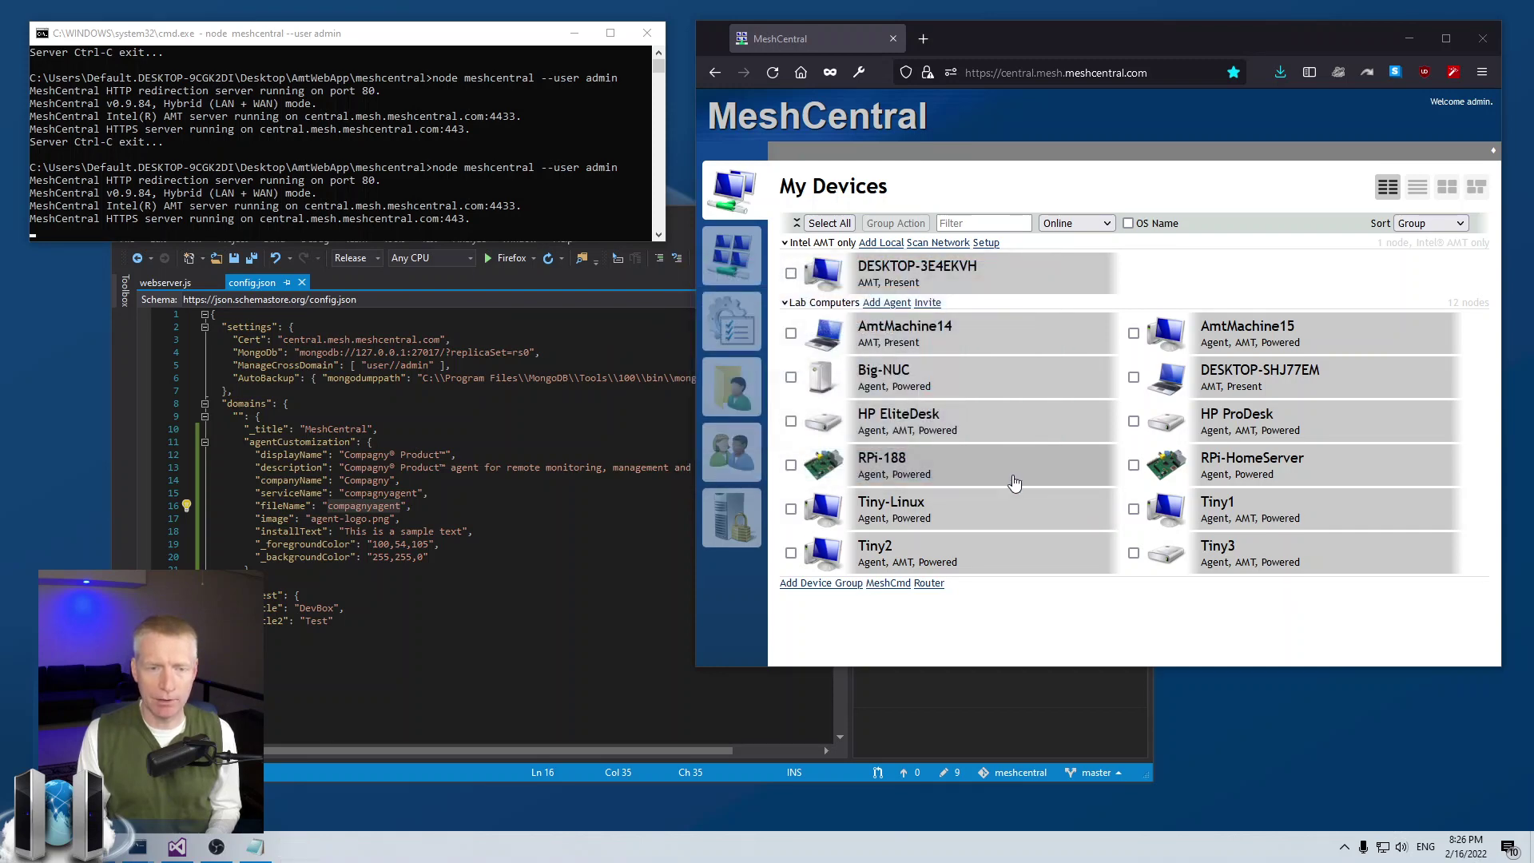
Enable foregroundColor and backgroundColor in config.json by removing their leading underscores.
{"action": "left_click", "coordinate": [595, 544]}
{"action": "key", "text": "Home"}
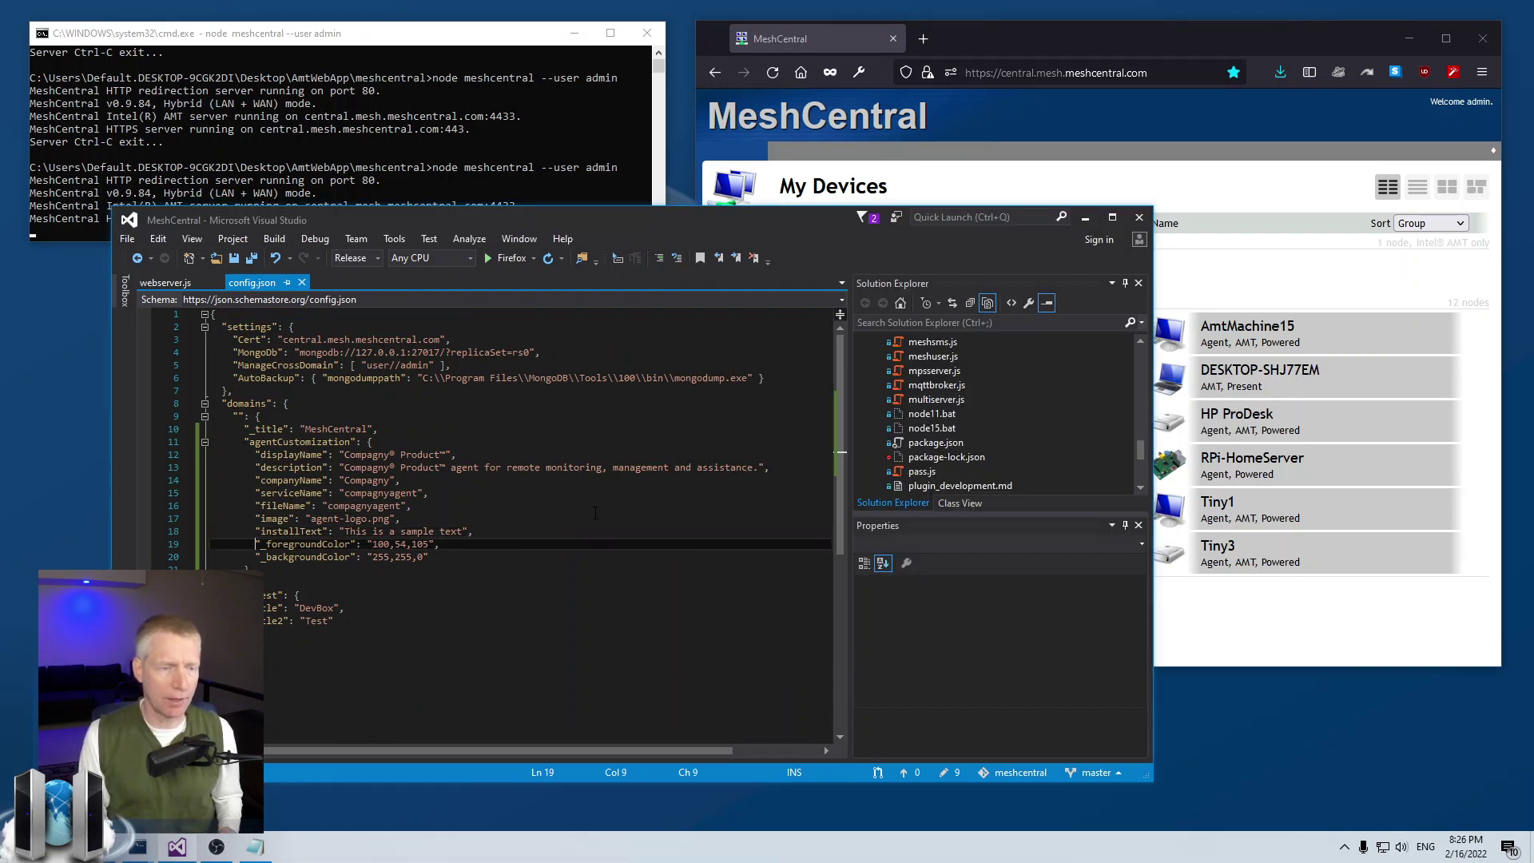
{"action": "key", "text": "Right"}
{"action": "key", "text": "Delete"}
{"action": "key", "text": "Down"}
{"action": "key", "text": "Delete"}
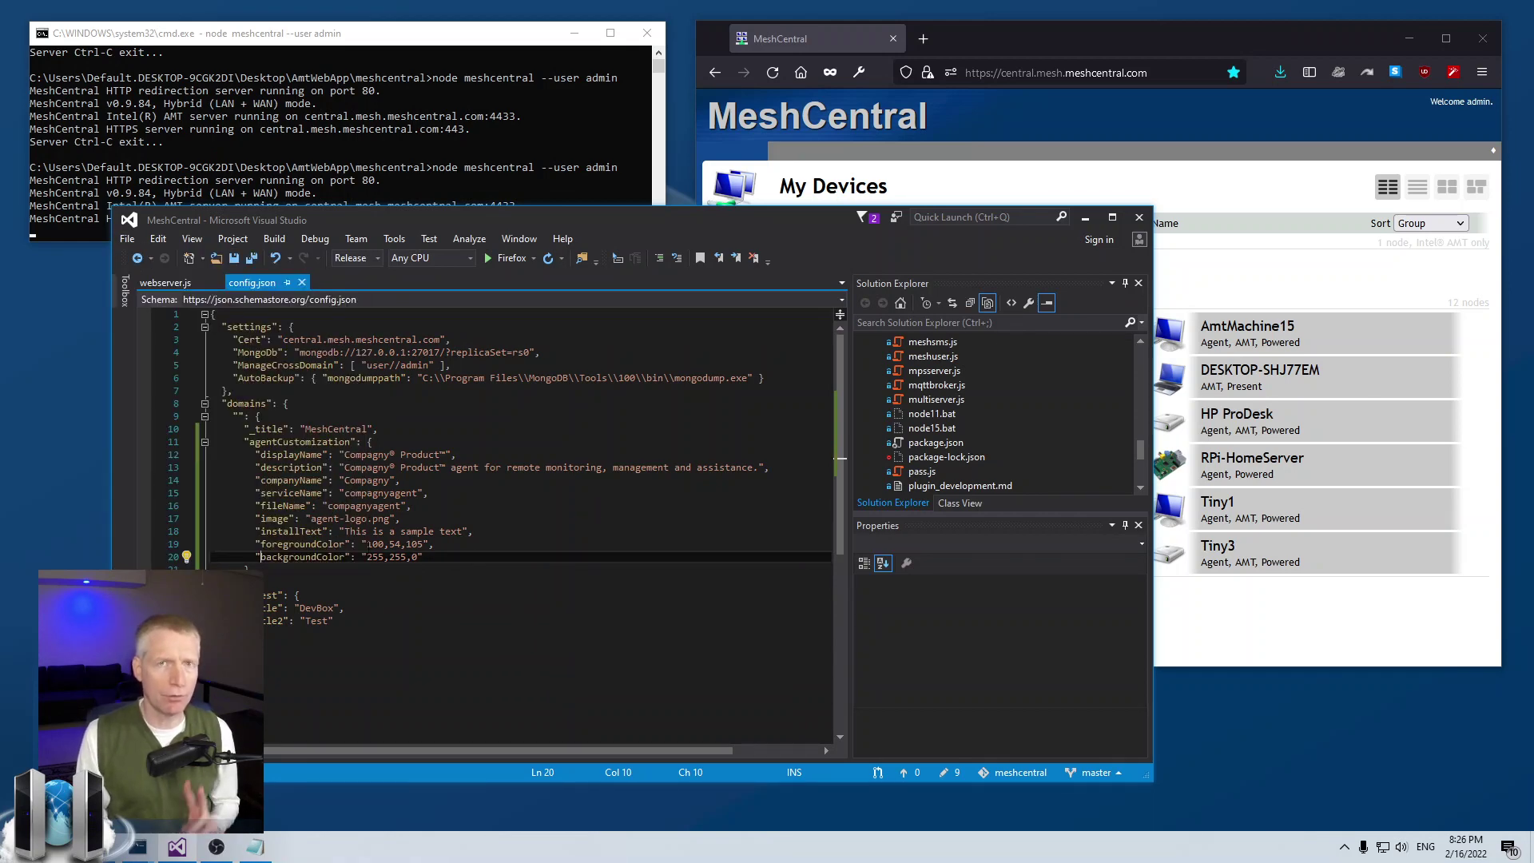
Try 255 as the backgroundColor blue component, revert it to 0, and save config.json.
{"action": "left_click", "coordinate": [372, 544]}
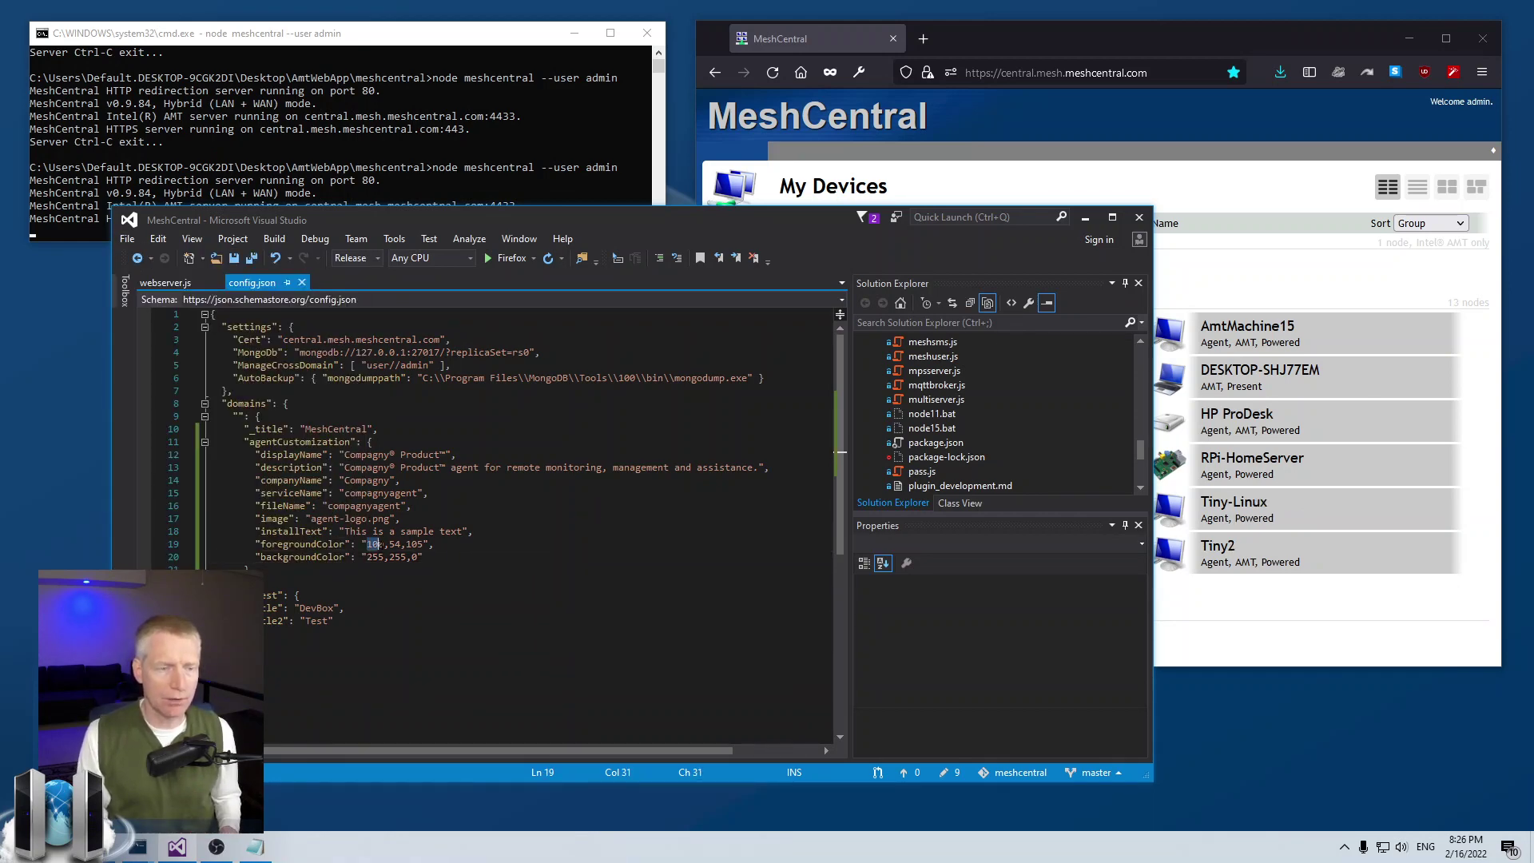
{"action": "left_click_drag", "start_coordinate": [382, 544], "coordinate": [419, 545]}
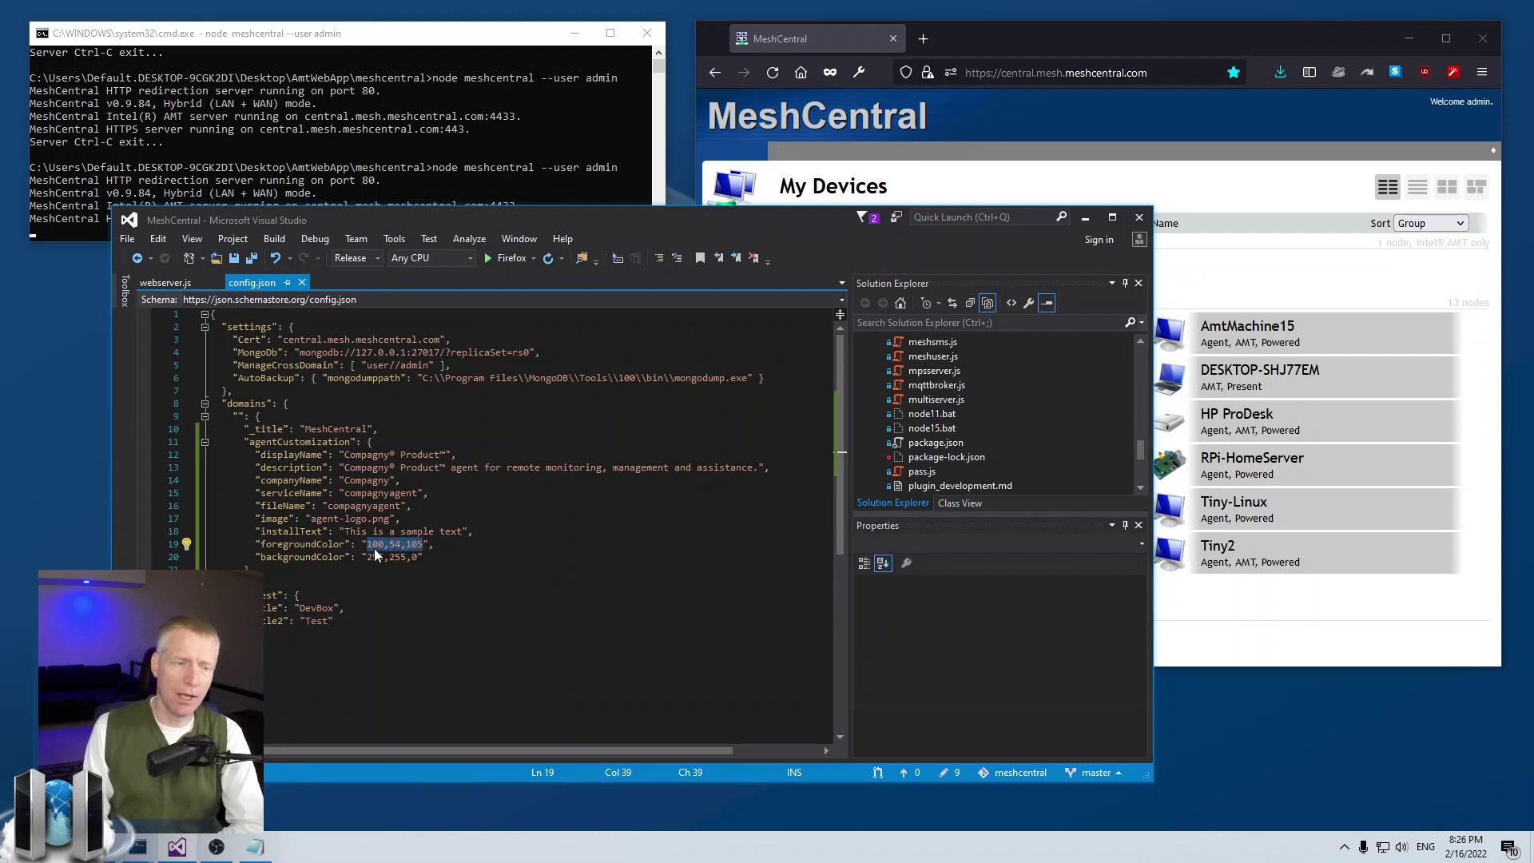
{"action": "key", "text": "shift+Left"}
{"action": "key", "text": "shift+Left"}
{"action": "key", "text": "shift+Left"}
{"action": "key", "text": "shift+Left"}
{"action": "key", "text": "shift+Left"}
{"action": "key", "text": "shift+Left"}
{"action": "key", "text": "shift+Left"}
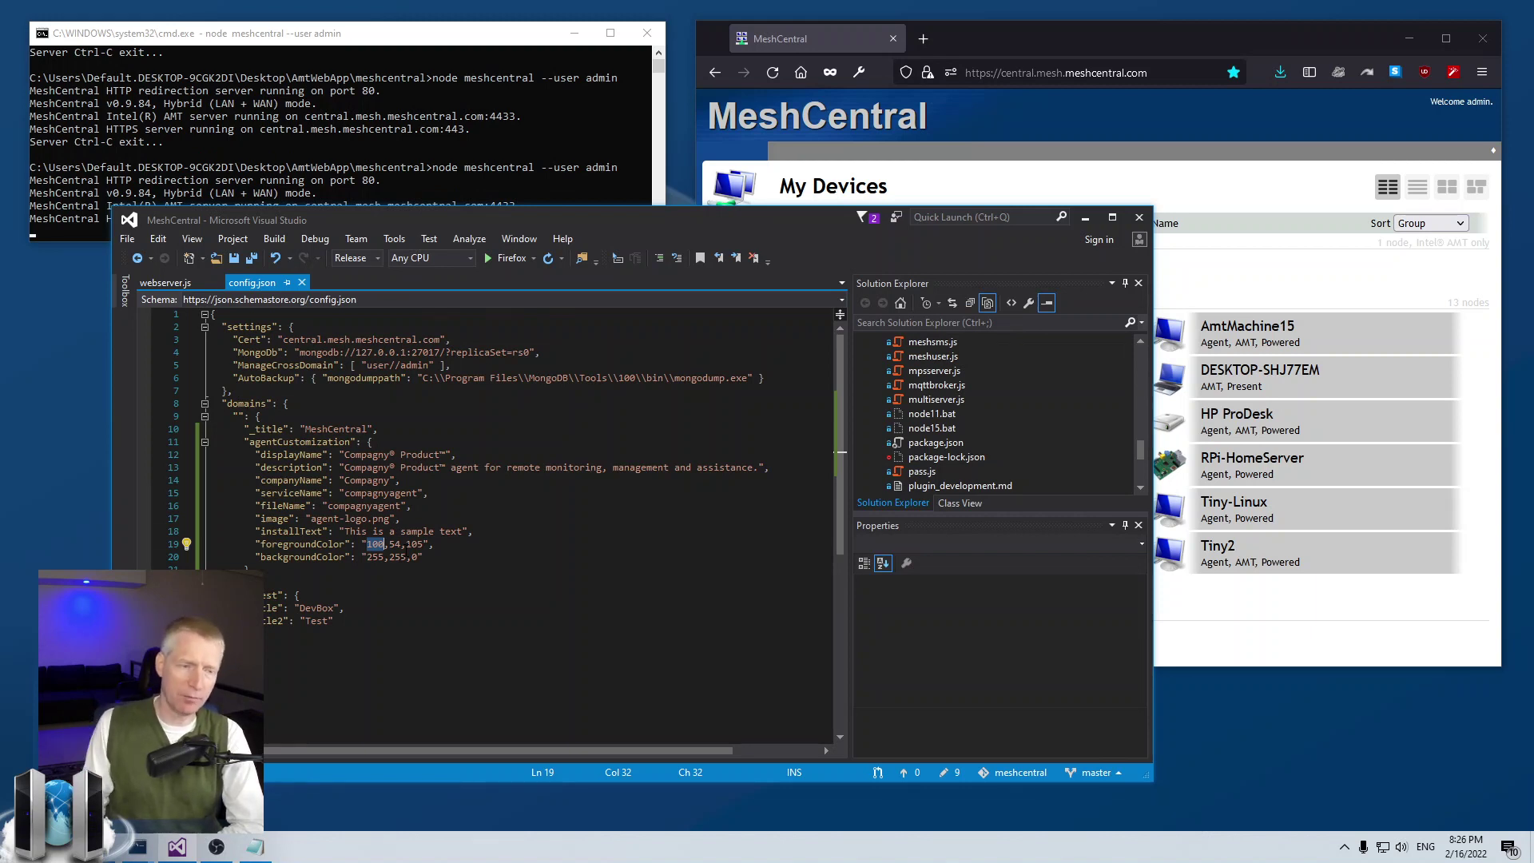
{"action": "left_click", "coordinate": [417, 557]}
{"action": "key", "text": "BackSpace"}
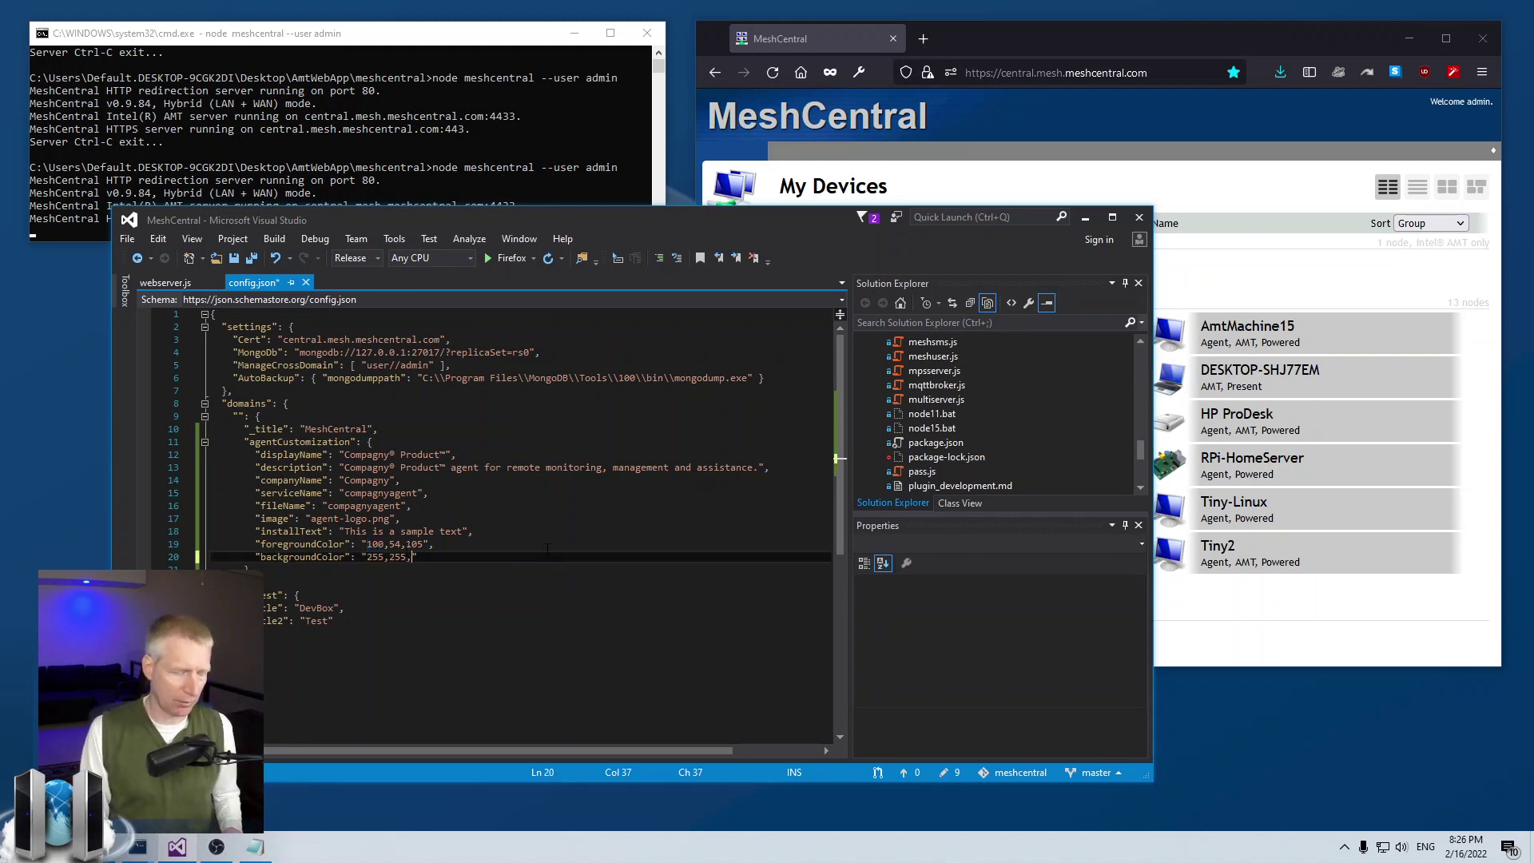
{"action": "type", "text": "255"}
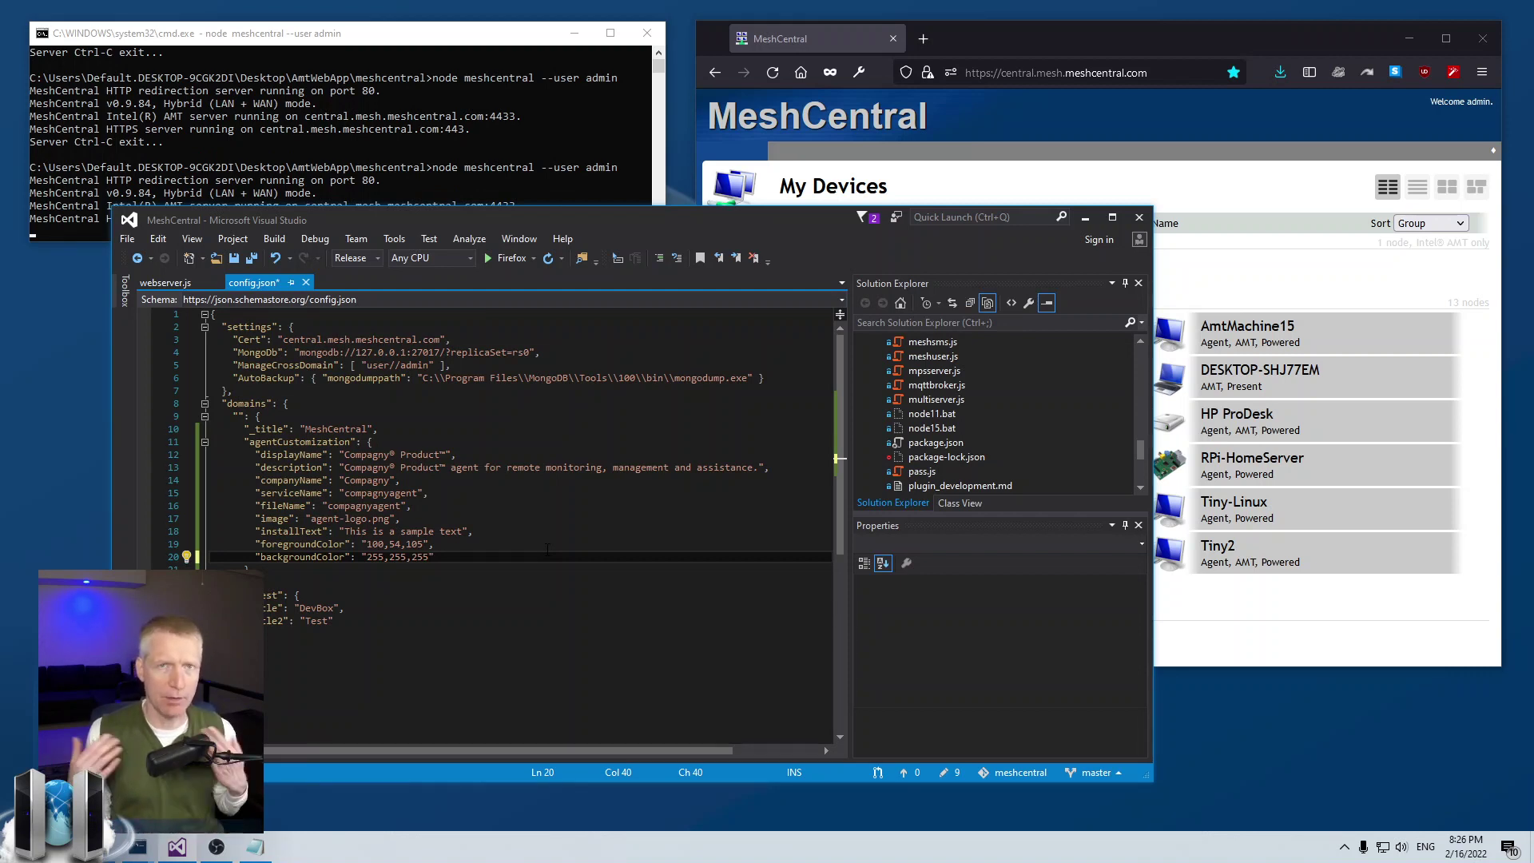
{"action": "key", "text": "BackSpace"}
{"action": "key", "text": "BackSpace"}
{"action": "key", "text": "BackSpace"}
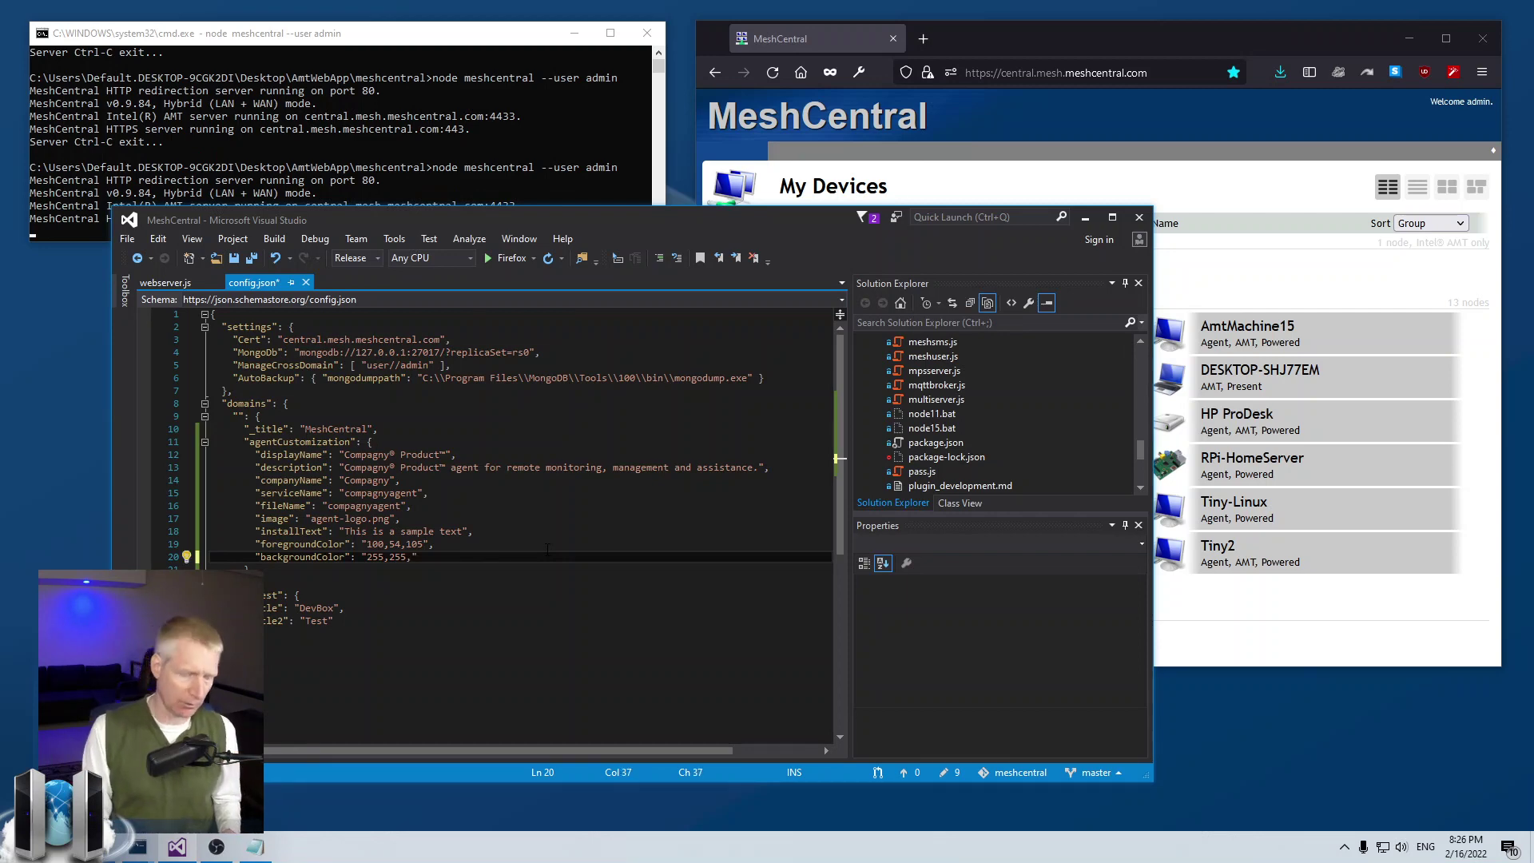
{"action": "type", "text": "0"}
{"action": "key", "text": "ctrl+s"}
Try foregroundColor values #00AABB, FFFFFF and 000000, then undo back to 100,54,105.
{"action": "key", "text": "Up"}
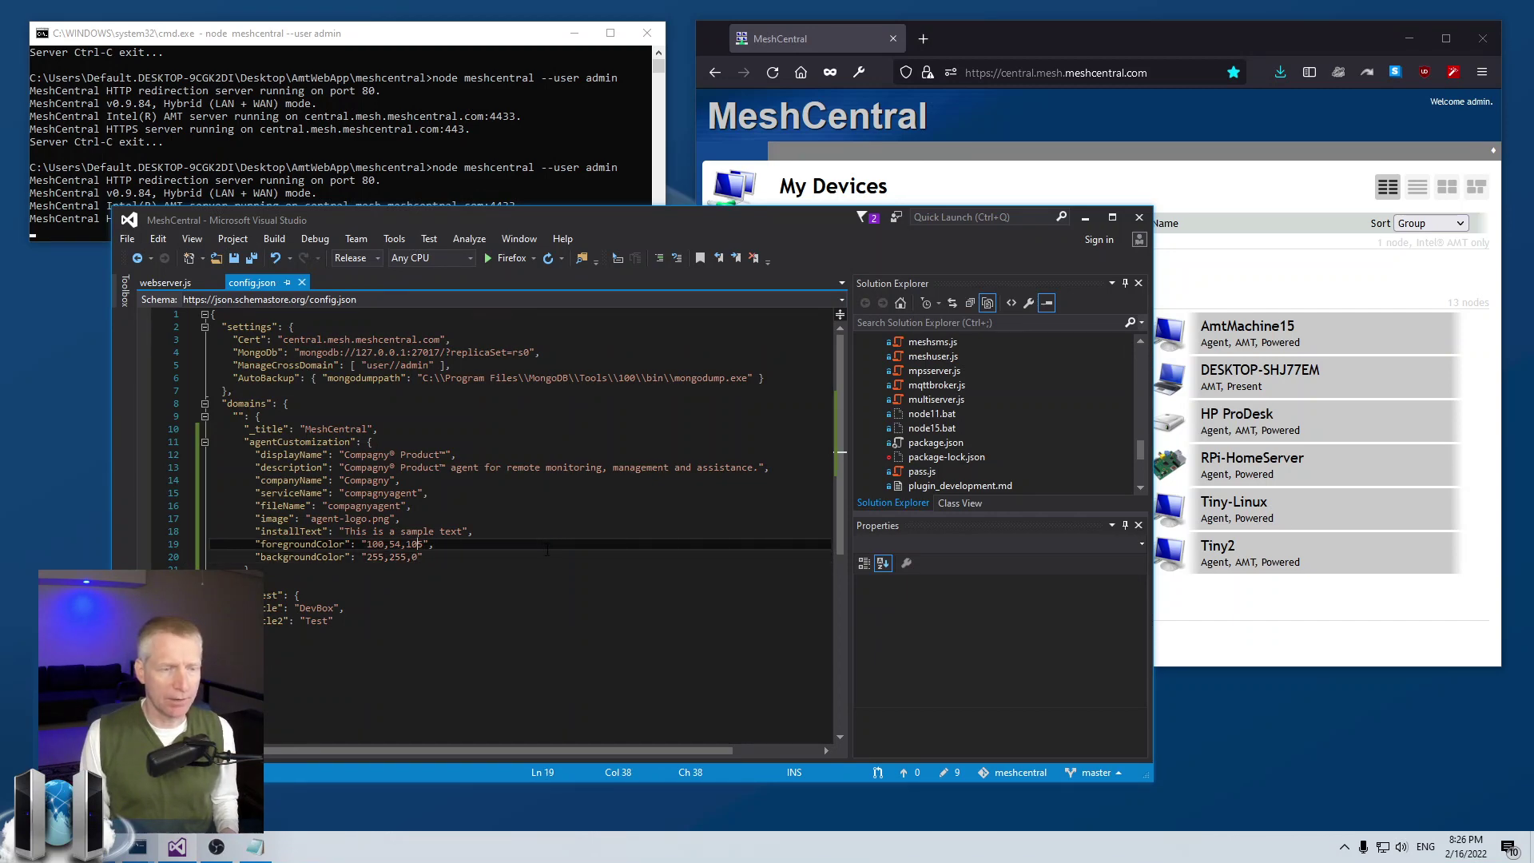
{"action": "key", "text": "shift+Left"}
{"action": "key", "text": "shift+Left"}
{"action": "key", "text": "shift+Left"}
{"action": "key", "text": "shift+Left"}
{"action": "key", "text": "shift+Left"}
{"action": "key", "text": "shift+Left"}
{"action": "key", "text": "shift+Left"}
{"action": "key", "text": "shift+Left"}
{"action": "key", "text": "shift+Left"}
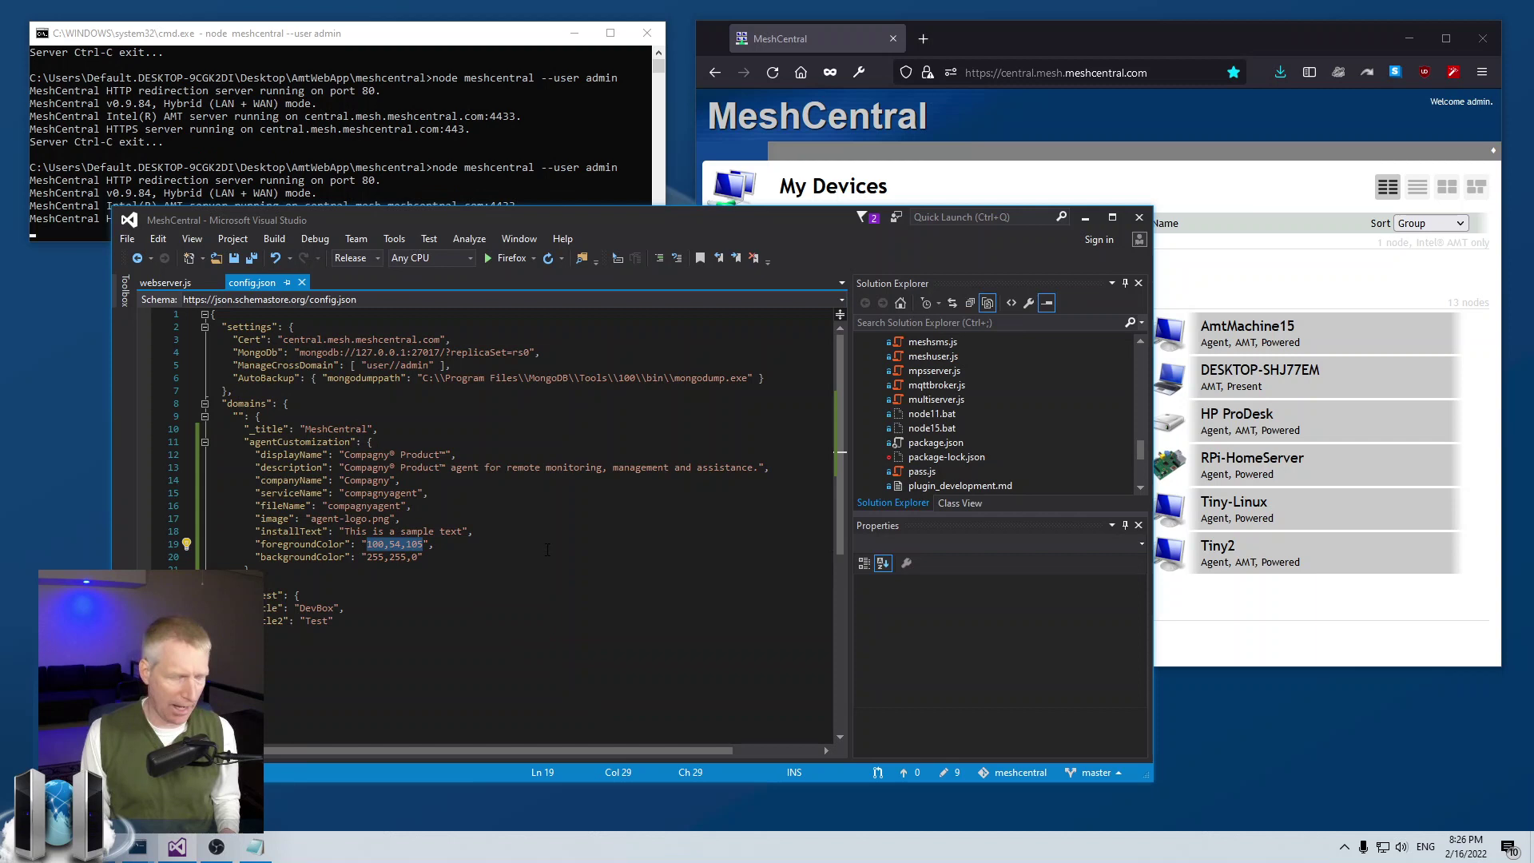
{"action": "type", "text": "#"}
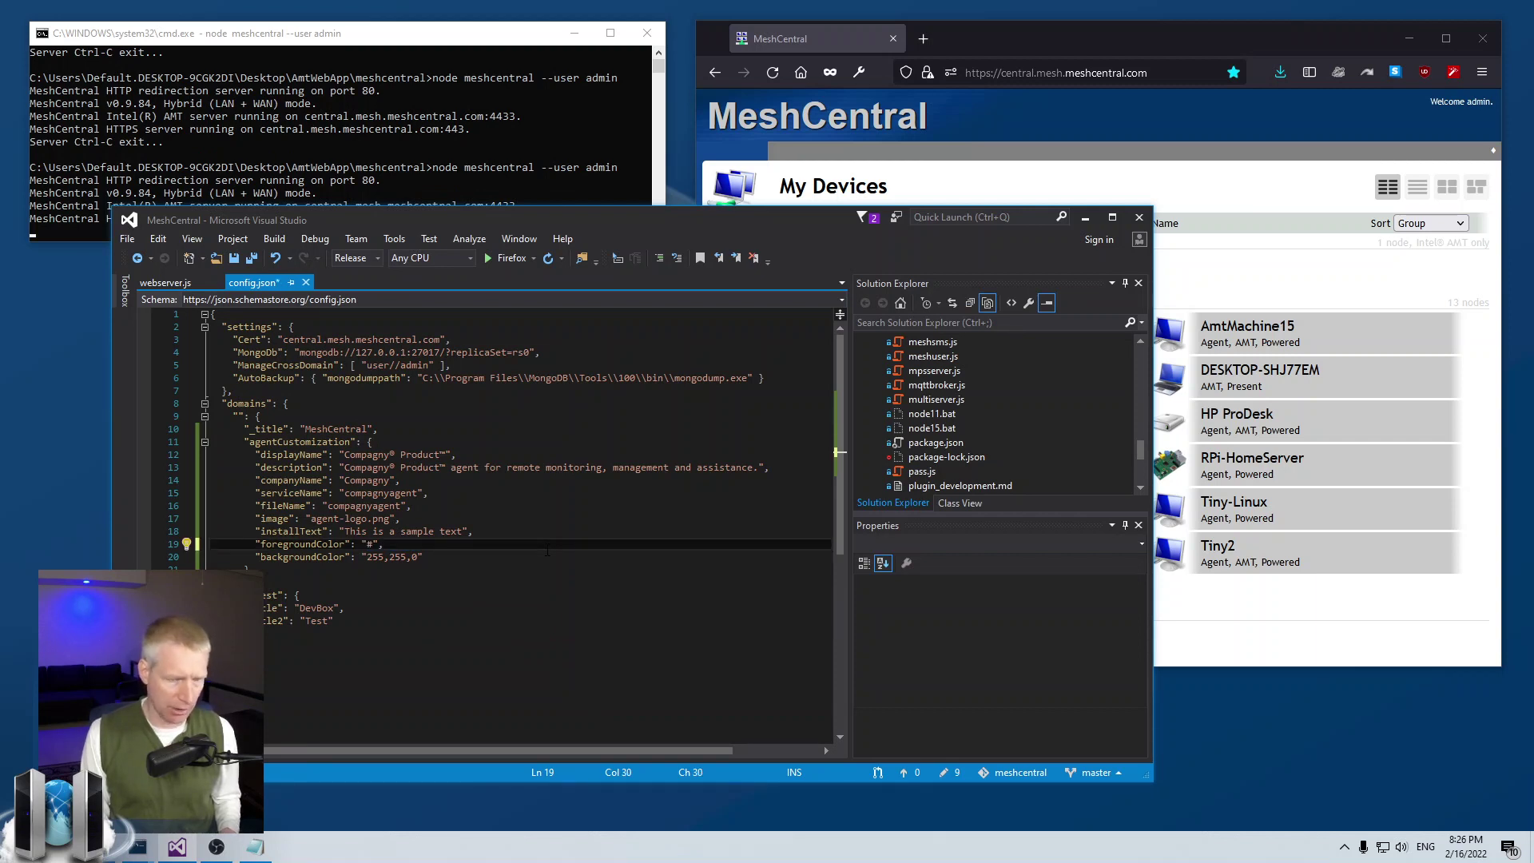
{"action": "type", "text": "00AABB"}
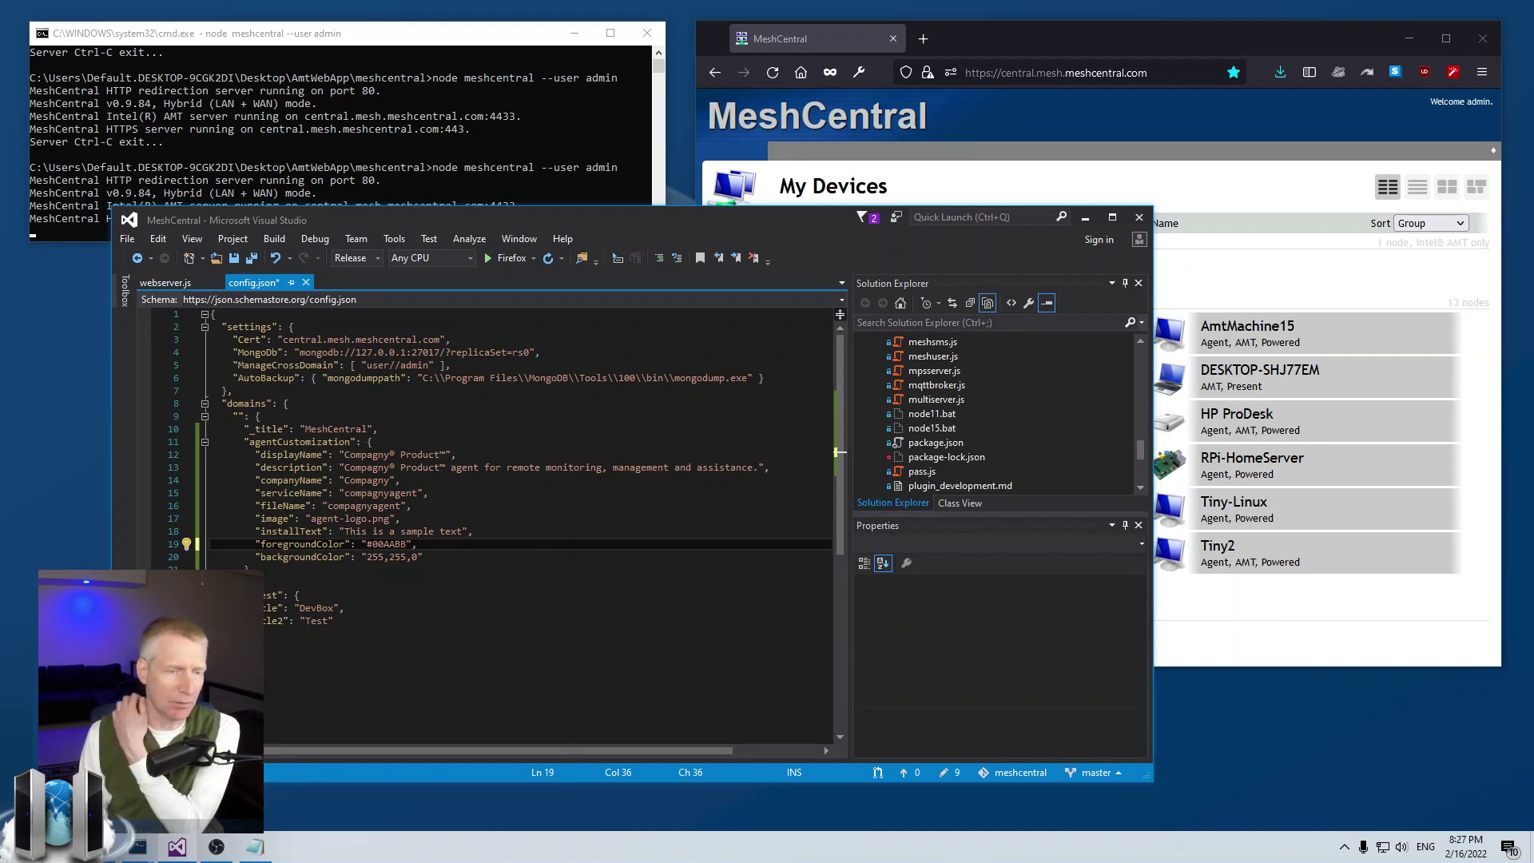
{"action": "key", "text": "Left"}
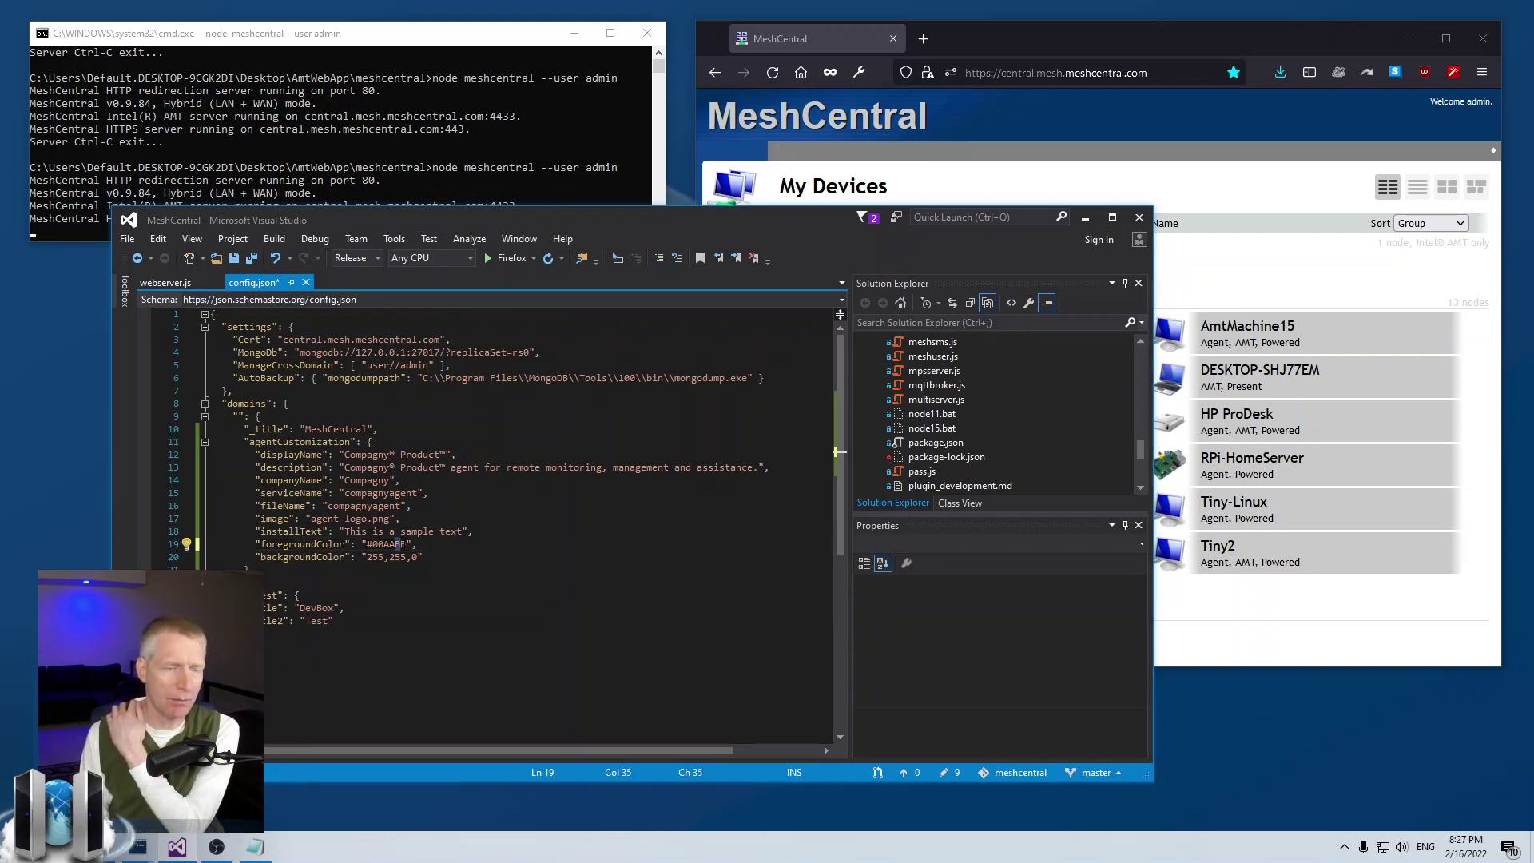
{"action": "key", "text": "ctrl+shift+Left"}
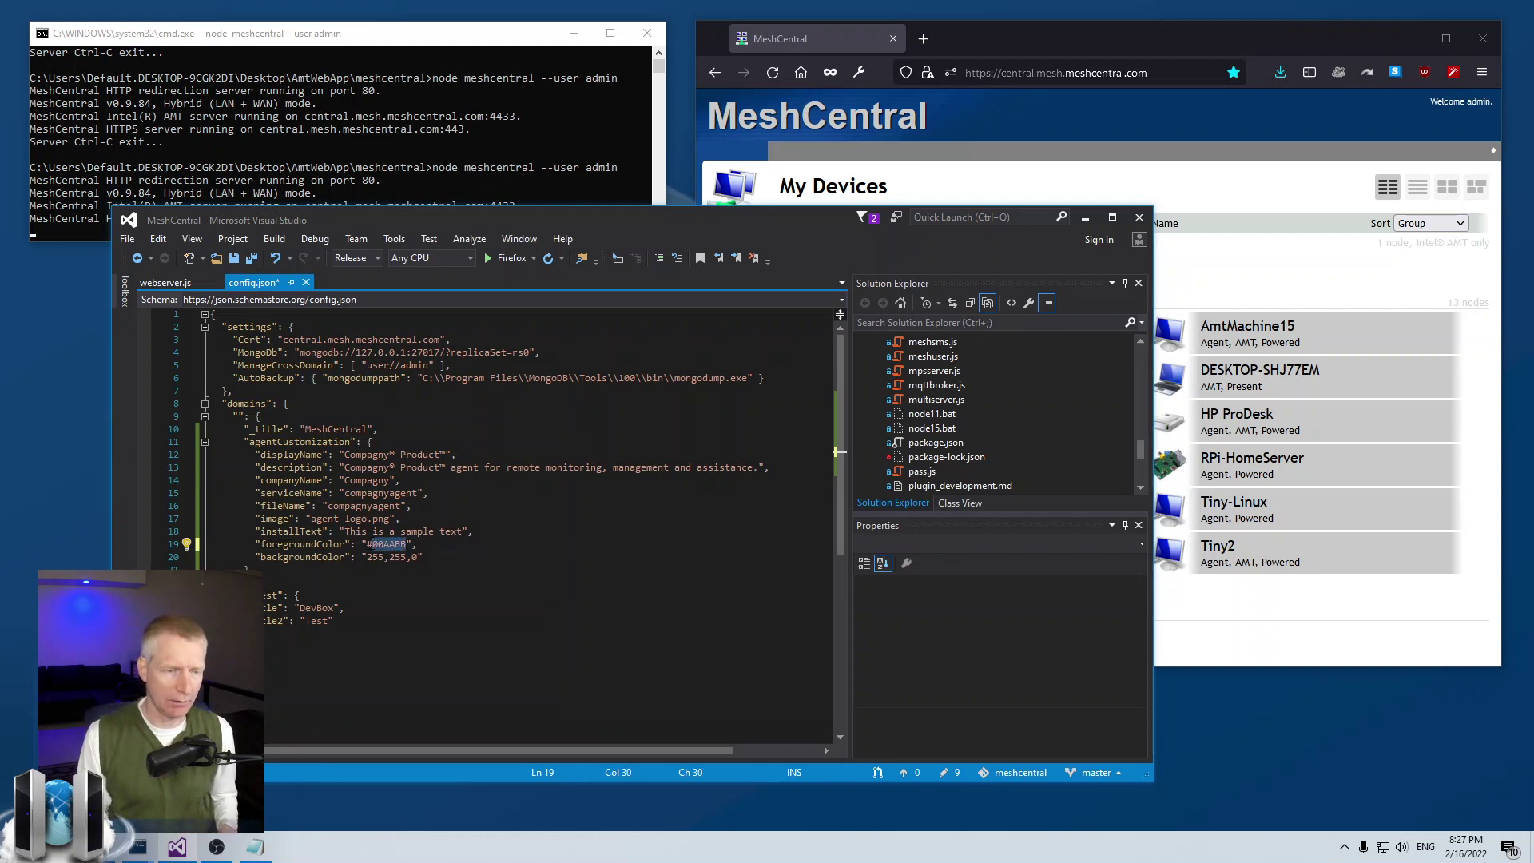
{"action": "type", "text": "FFFFFF"}
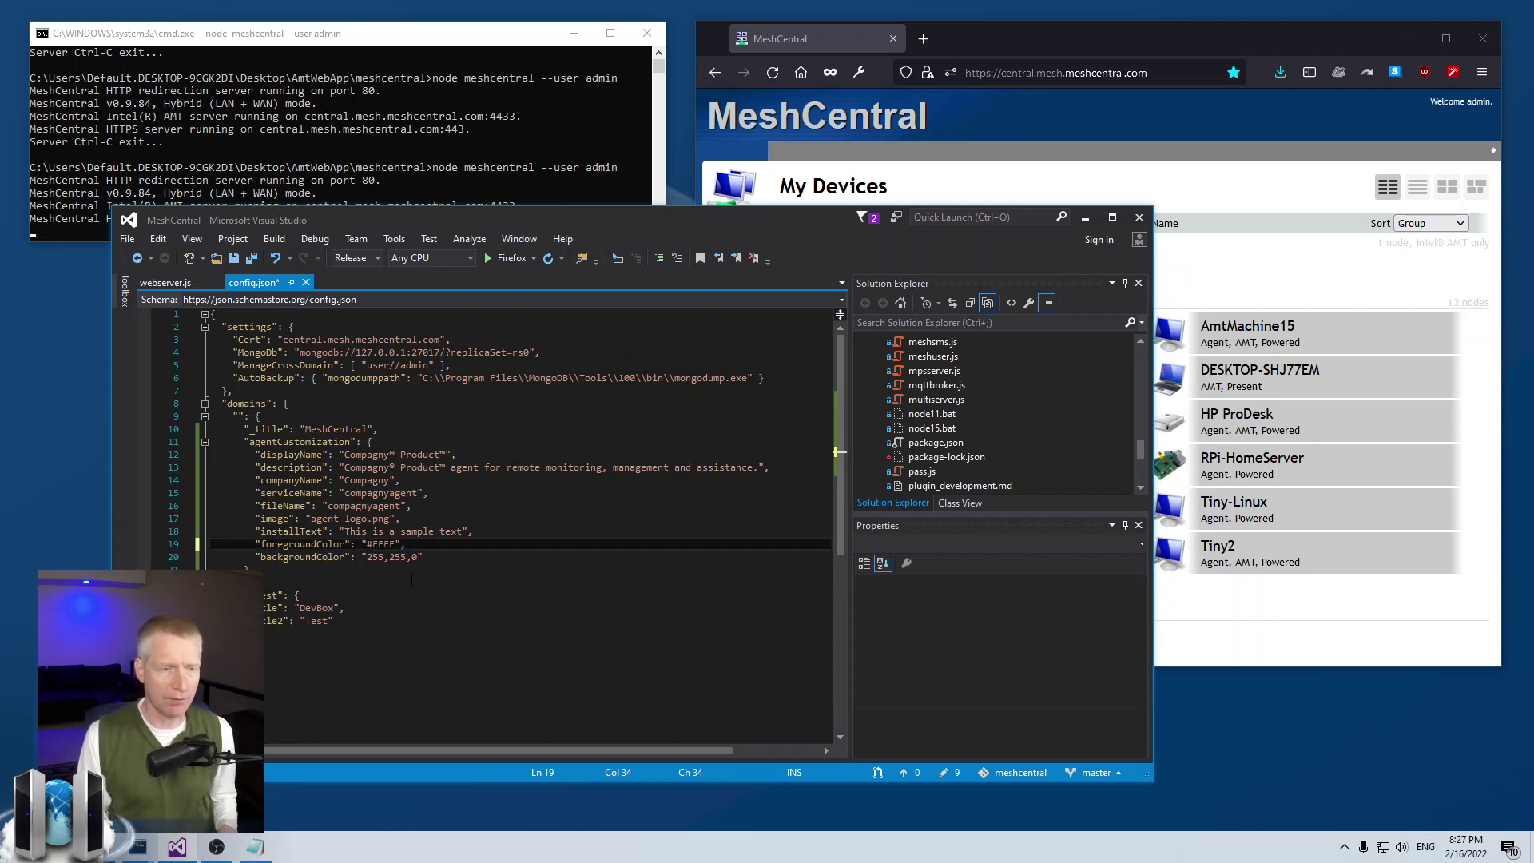
{"action": "key", "text": "BackSpace"}
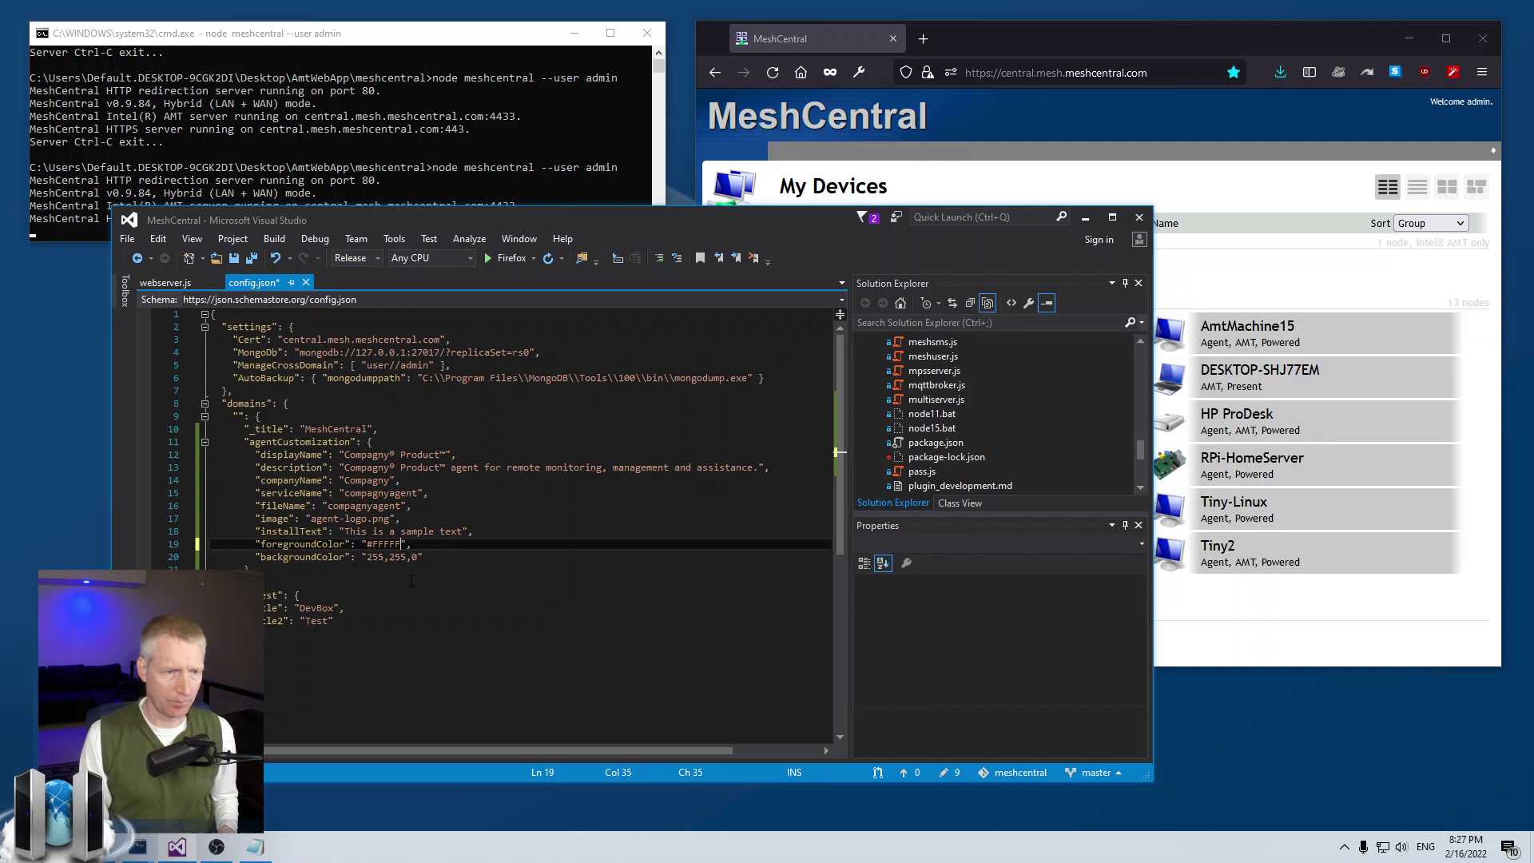
{"action": "type", "text": "000000"}
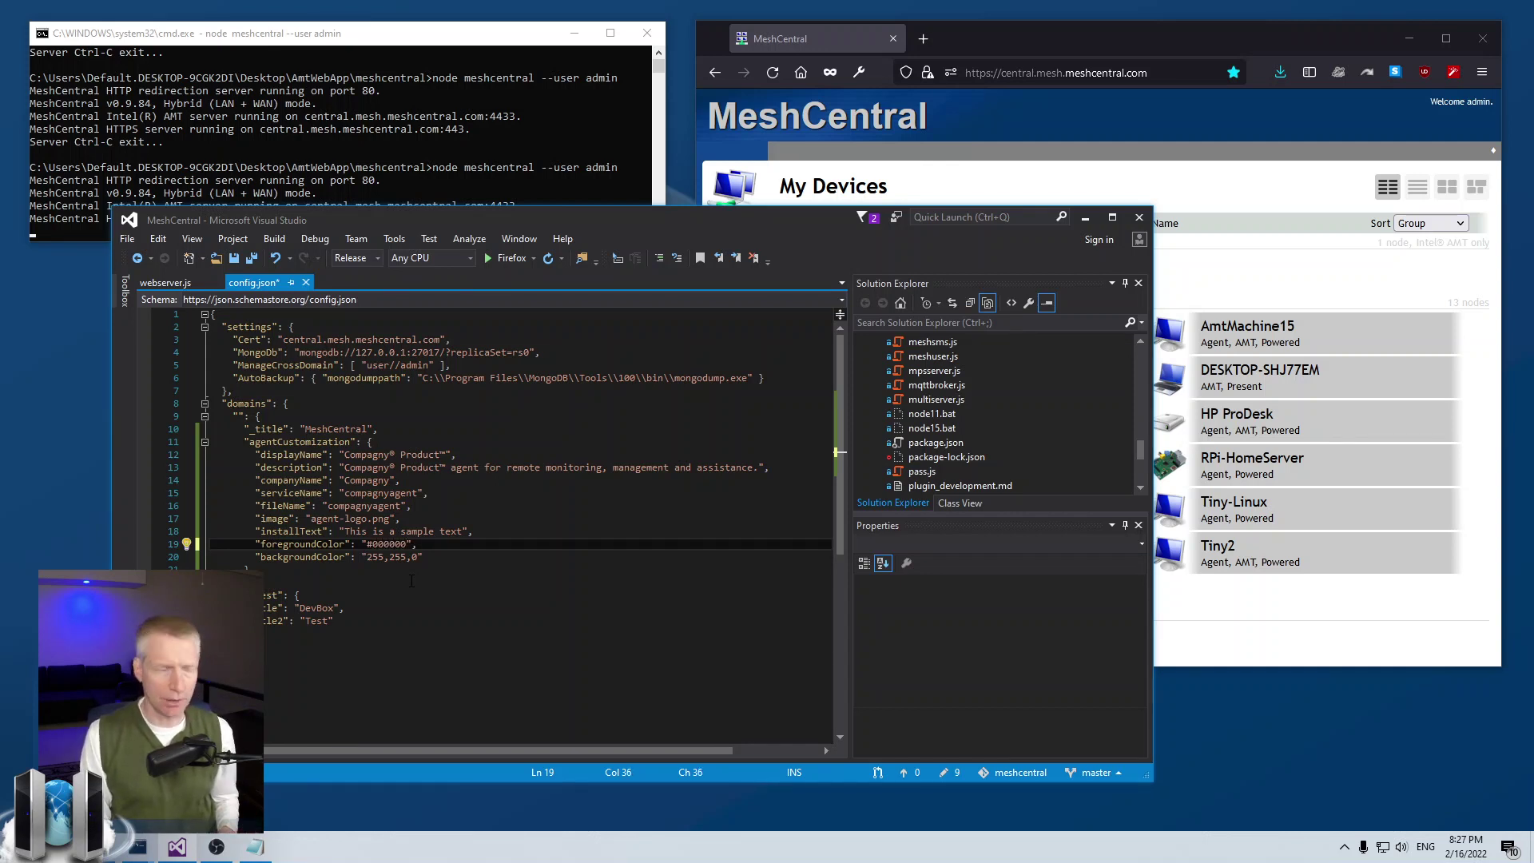
{"action": "key", "text": "BackSpace"}
{"action": "key", "text": "BackSpace"}
{"action": "key", "text": "BackSpace"}
{"action": "key", "text": "BackSpace"}
{"action": "key", "text": "BackSpace"}
{"action": "key", "text": "BackSpace"}
{"action": "key", "text": "ctrl+z"}
{"action": "key", "text": "ctrl+z"}
{"action": "key", "text": "ctrl+z"}
{"action": "key", "text": "ctrl+z"}
{"action": "key", "text": "ctrl+z"}
{"action": "key", "text": "ctrl+z"}
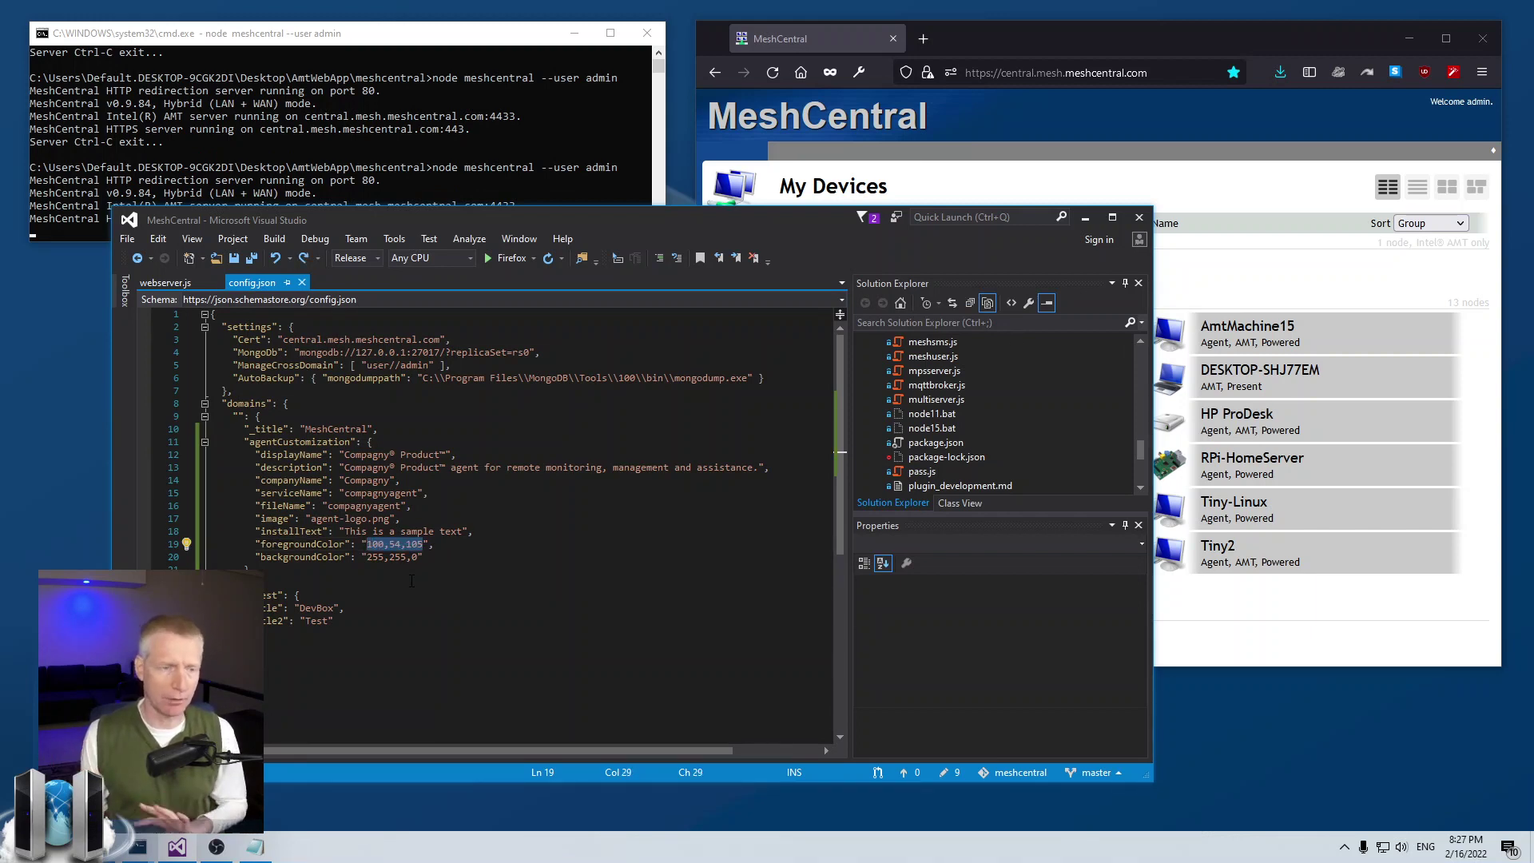
{"action": "left_click", "coordinate": [437, 561]}
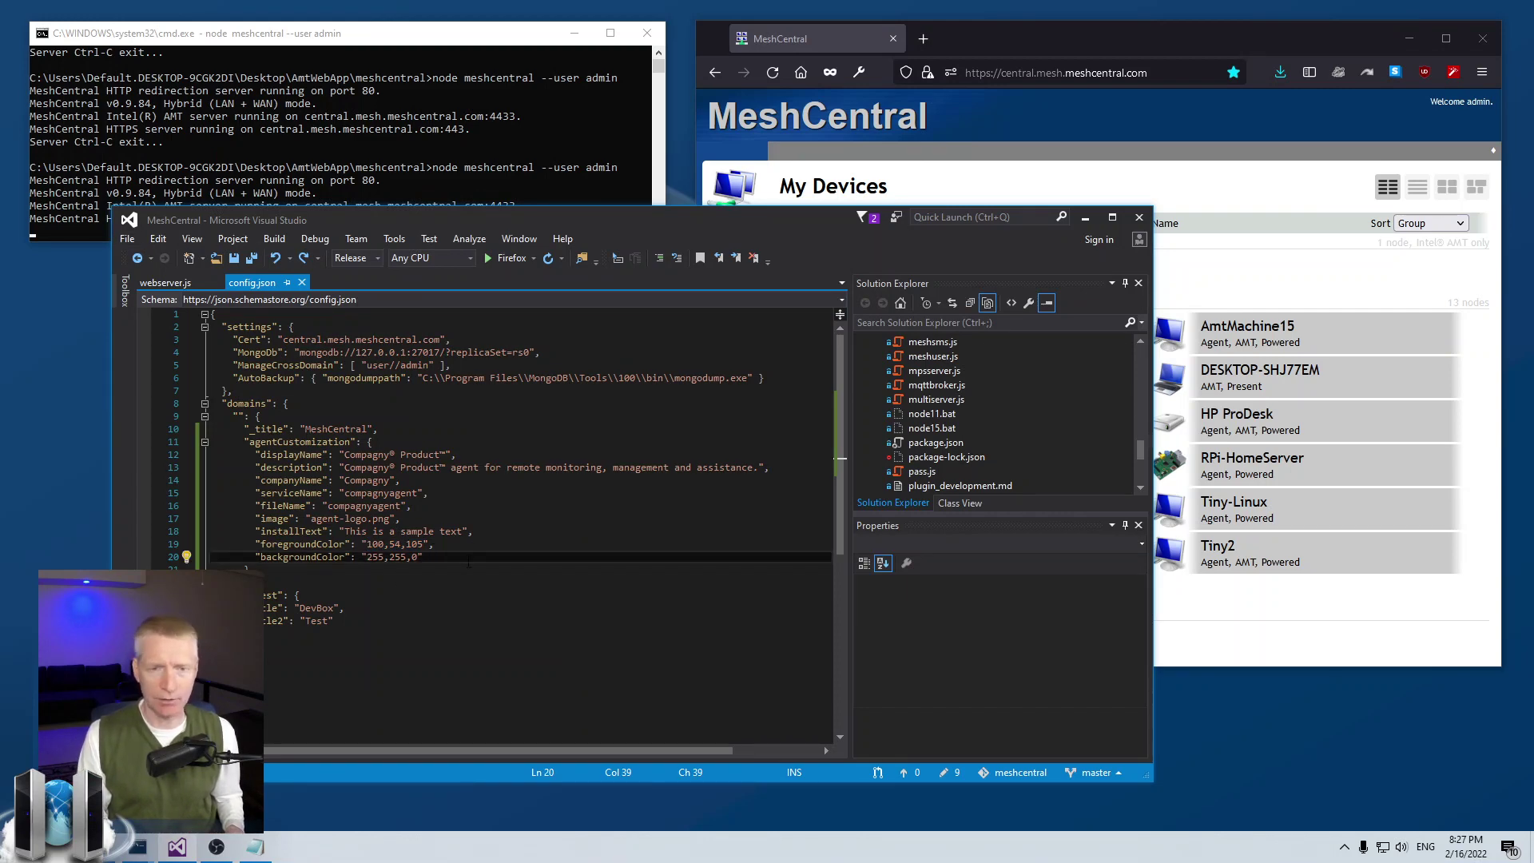
Restart the MeshCentral server in Command Prompt to load the new config.
{"action": "left_click", "coordinate": [371, 132]}
{"action": "key", "text": "ctrl+c"}
{"action": "key", "text": "Up"}
{"action": "key", "text": "Return"}
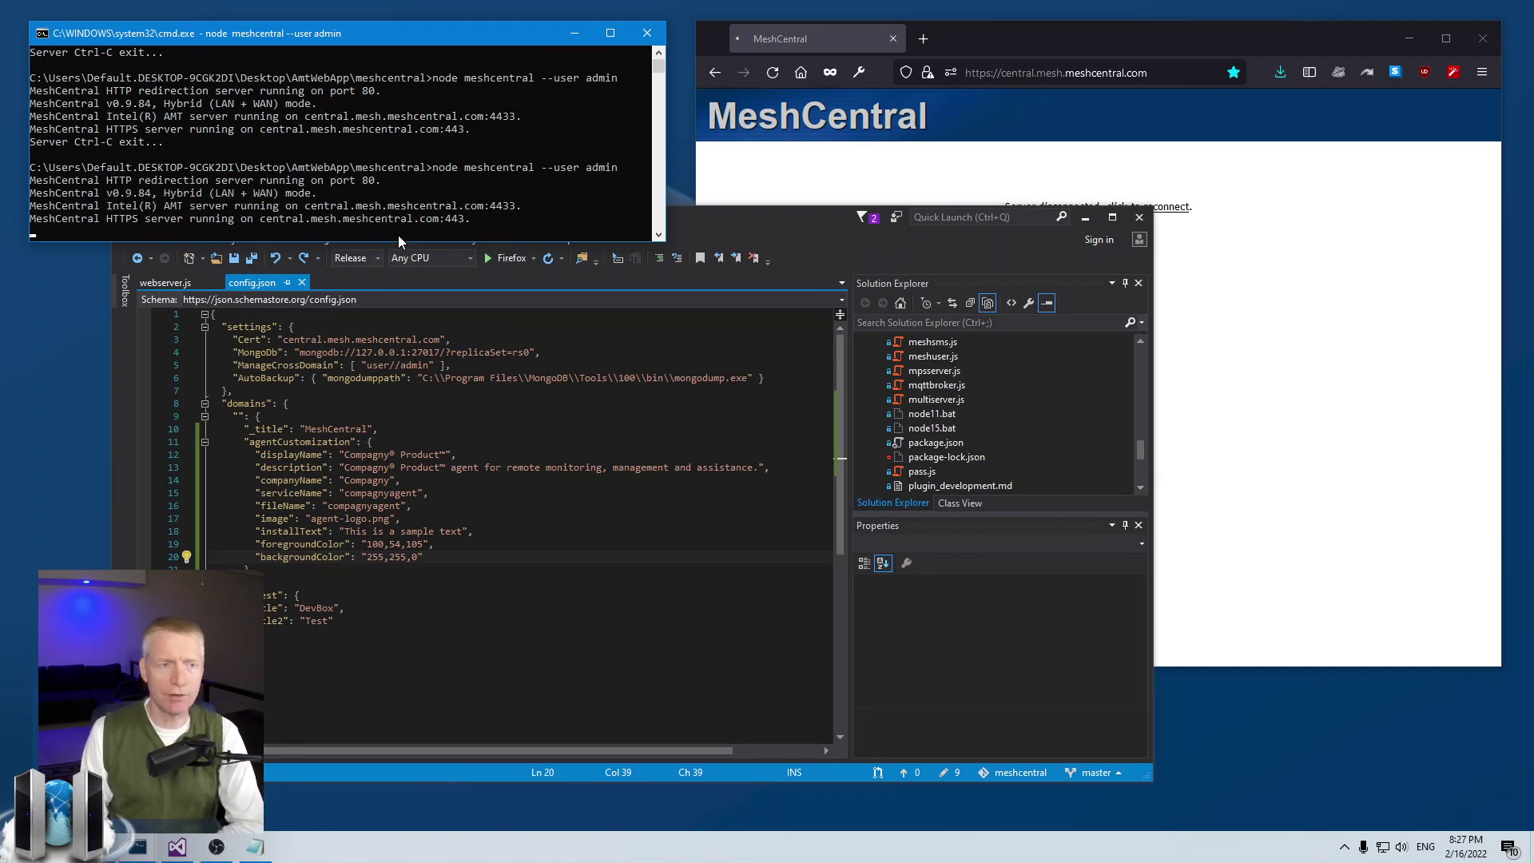
Delete the old compagnyagent-LabComputers.exe from the Downloads folder.
{"action": "left_click", "coordinate": [1174, 408]}
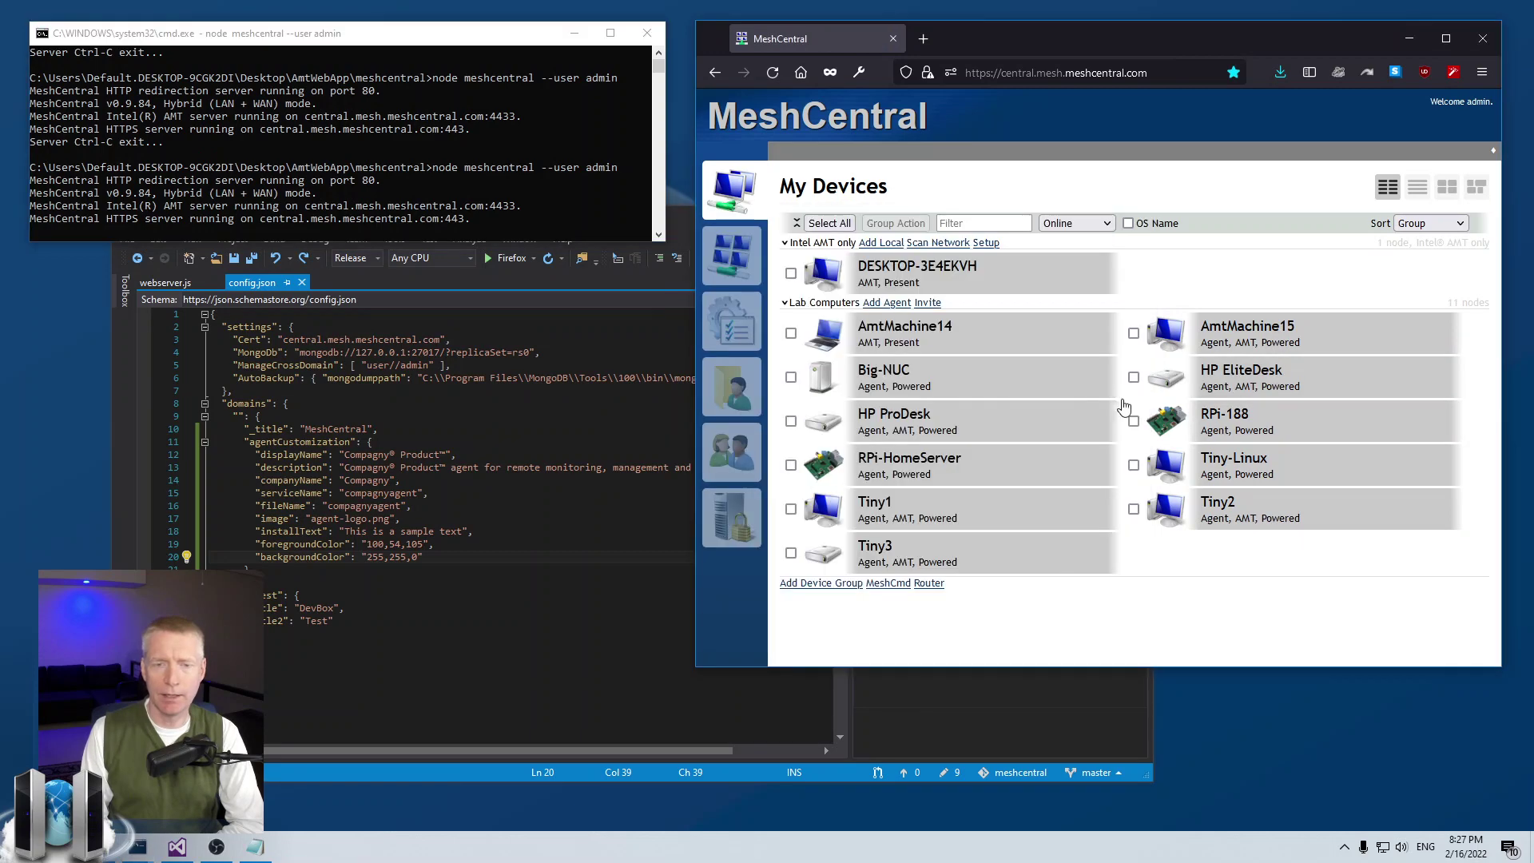
{"action": "left_click", "coordinate": [255, 847]}
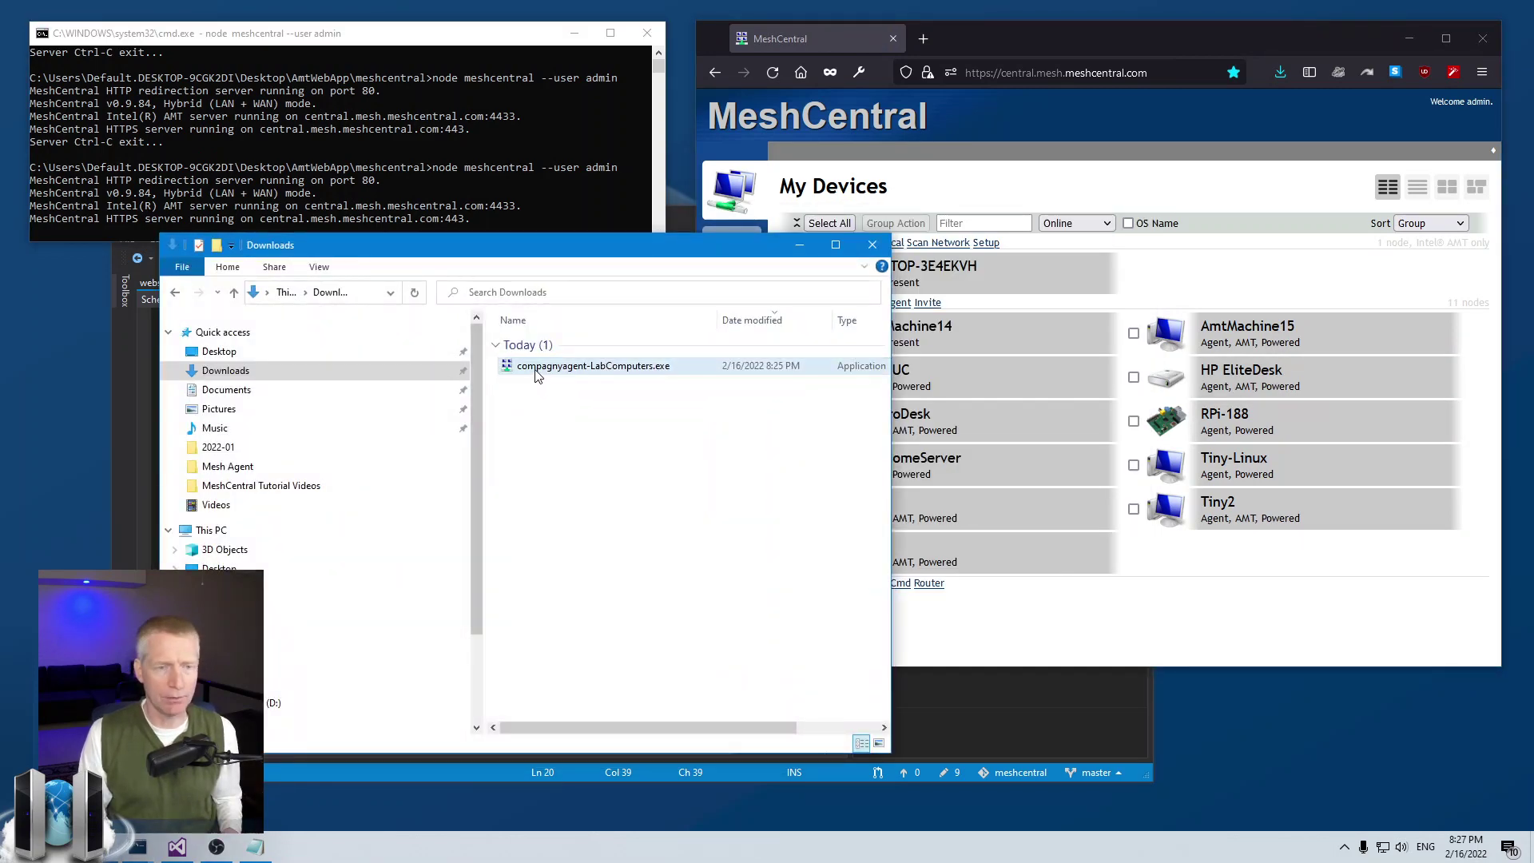
{"action": "key", "text": "Delete"}
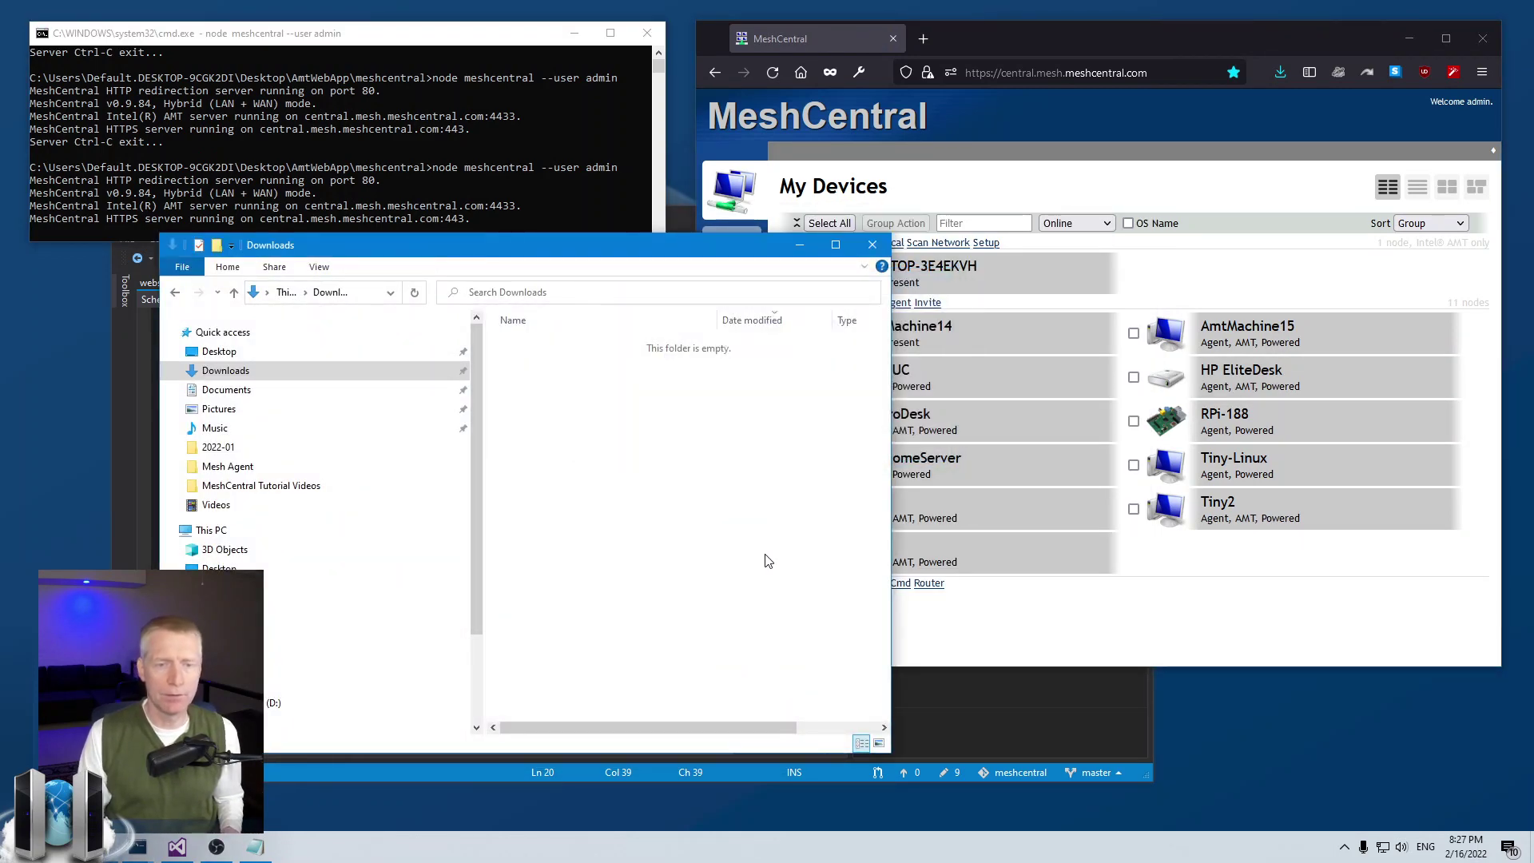
Download and save the Lab Computers Windows (.exe) agent, then launch it.
{"action": "left_click", "coordinate": [998, 616]}
{"action": "left_click", "coordinate": [886, 302]}
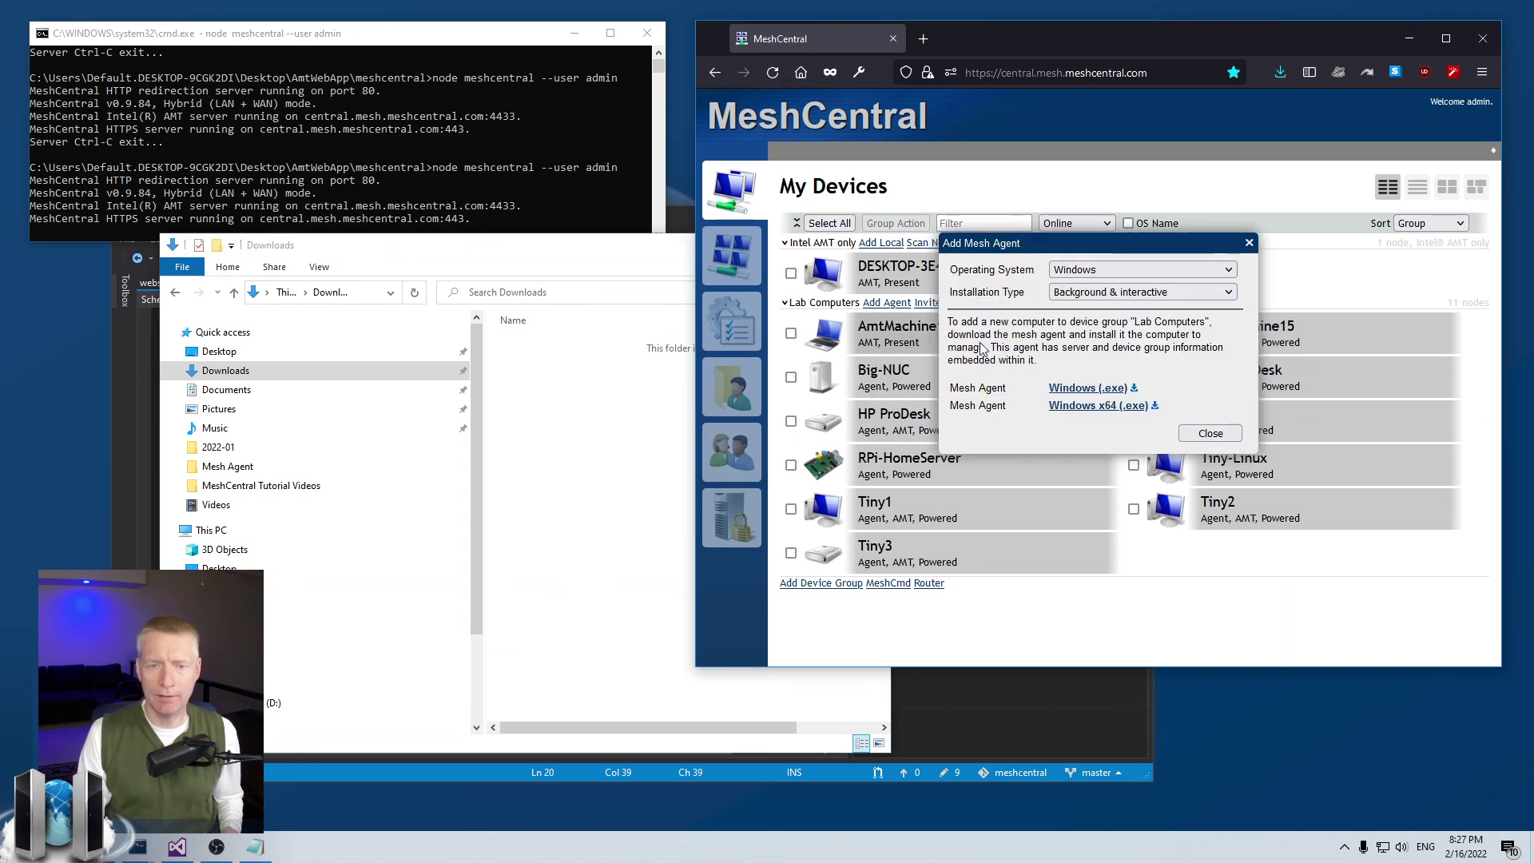
{"action": "left_click", "coordinate": [1079, 389]}
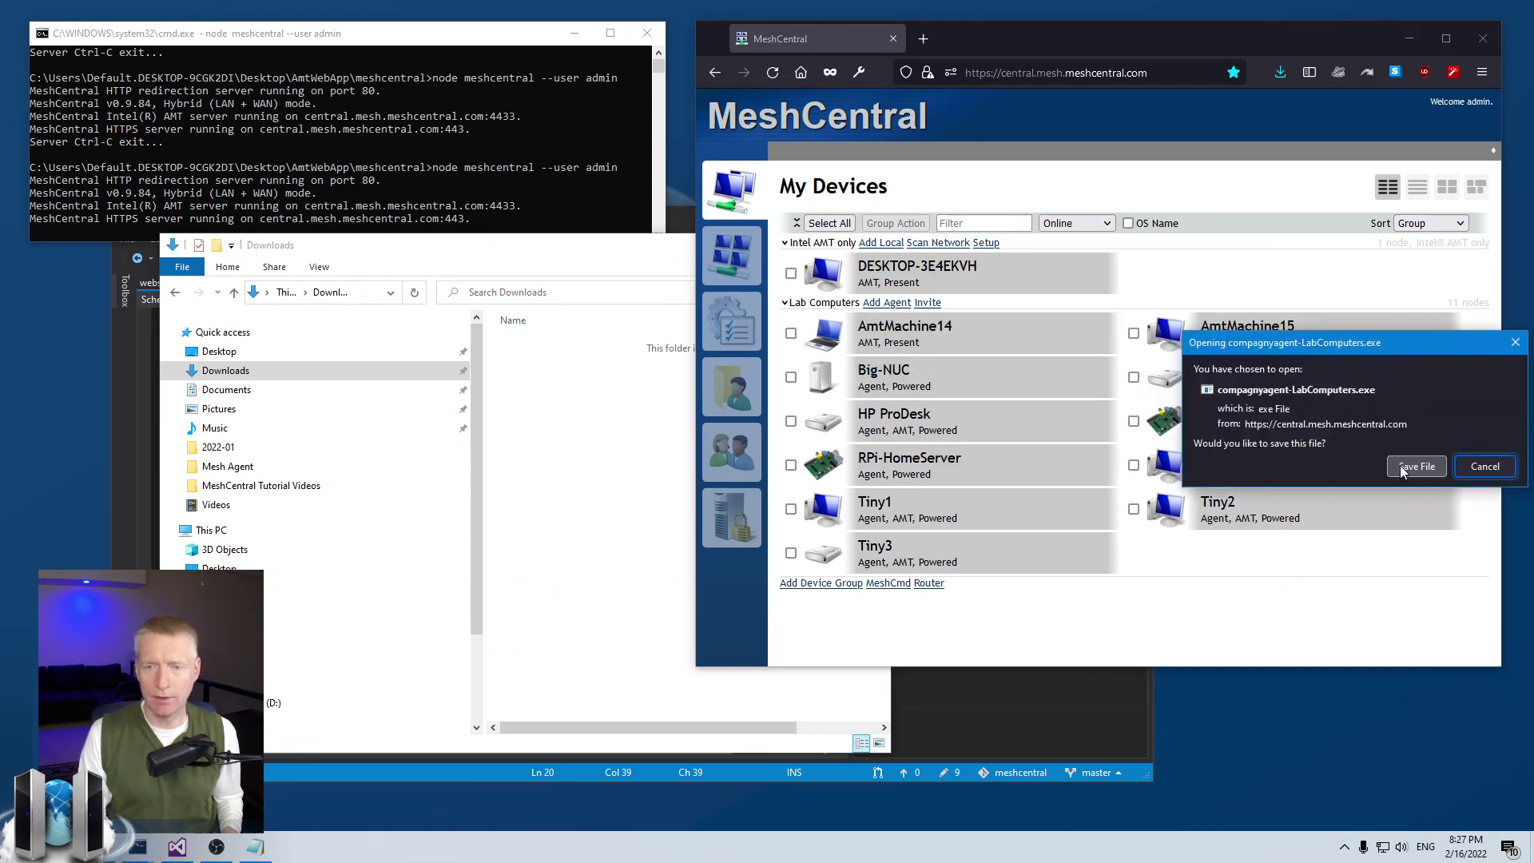
{"action": "left_click", "coordinate": [1402, 468]}
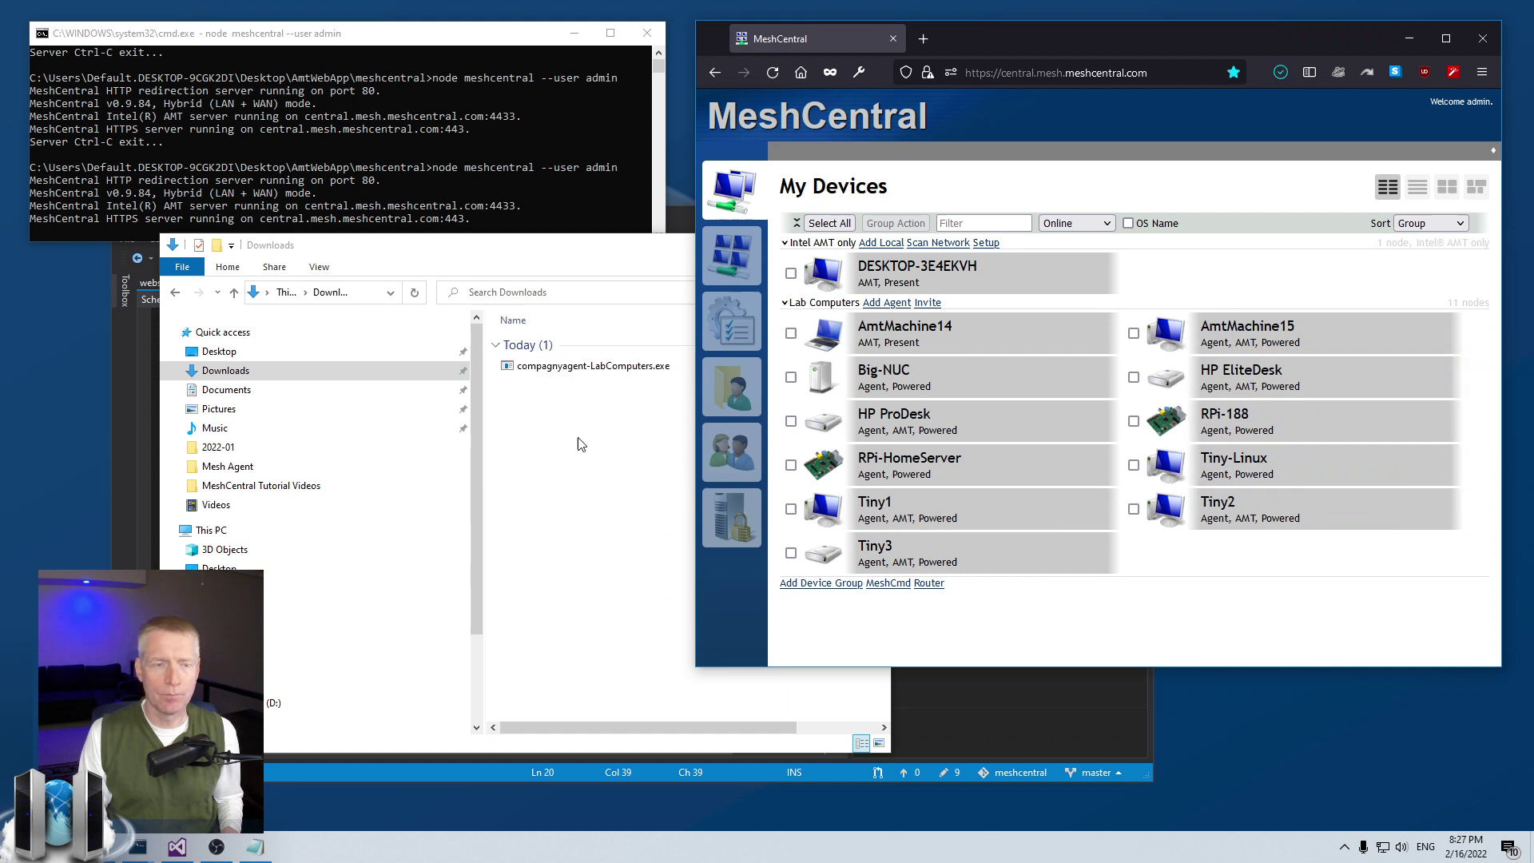
{"action": "double_click", "coordinate": [569, 368]}
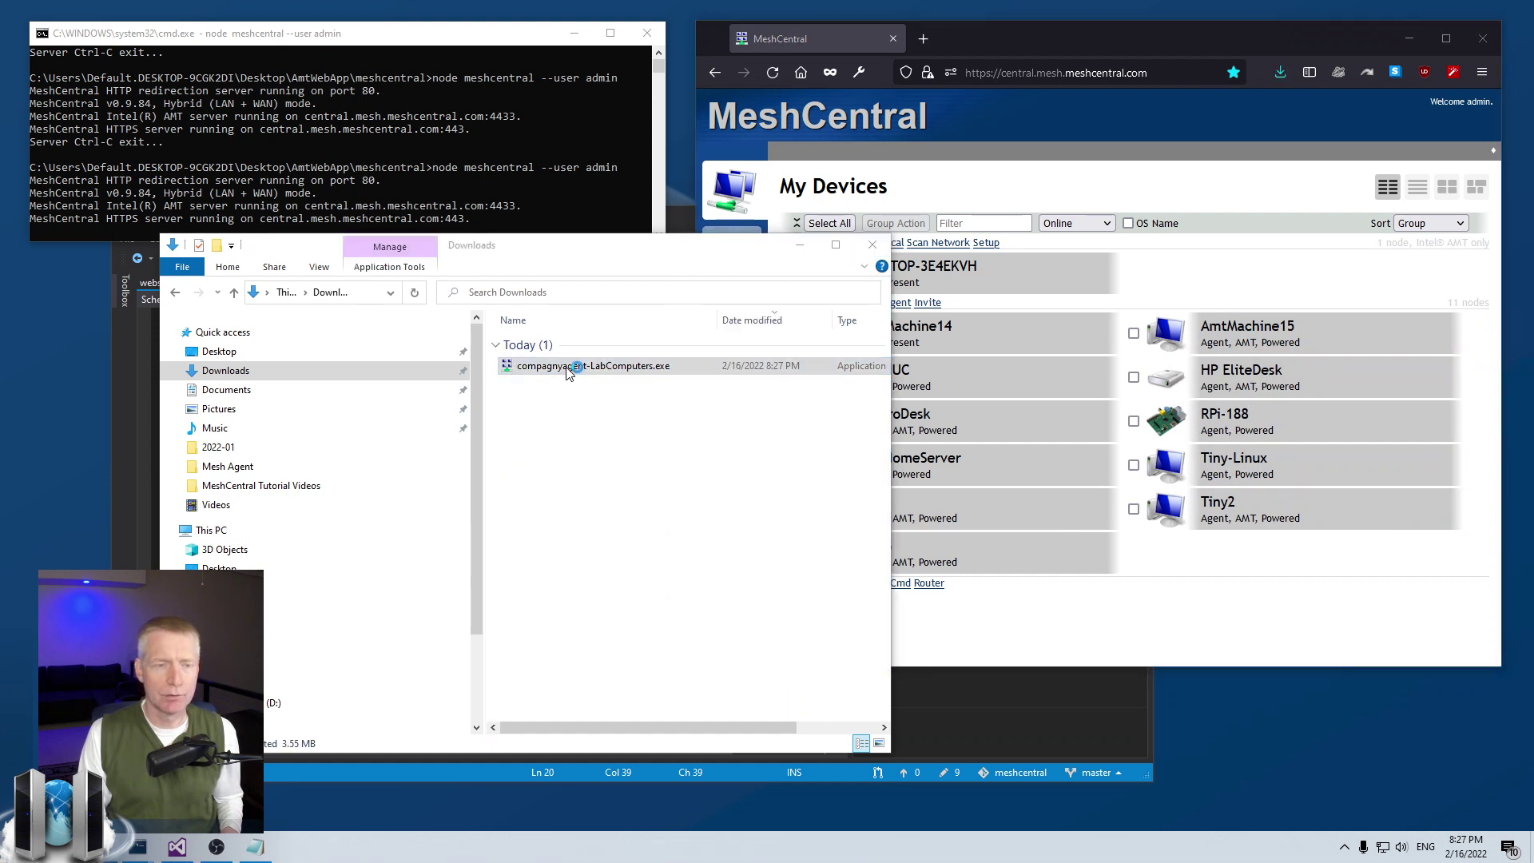
Run the agent past SmartScreen and bring its yellow dialog with sample text and logo into view.
{"action": "left_click", "coordinate": [583, 264]}
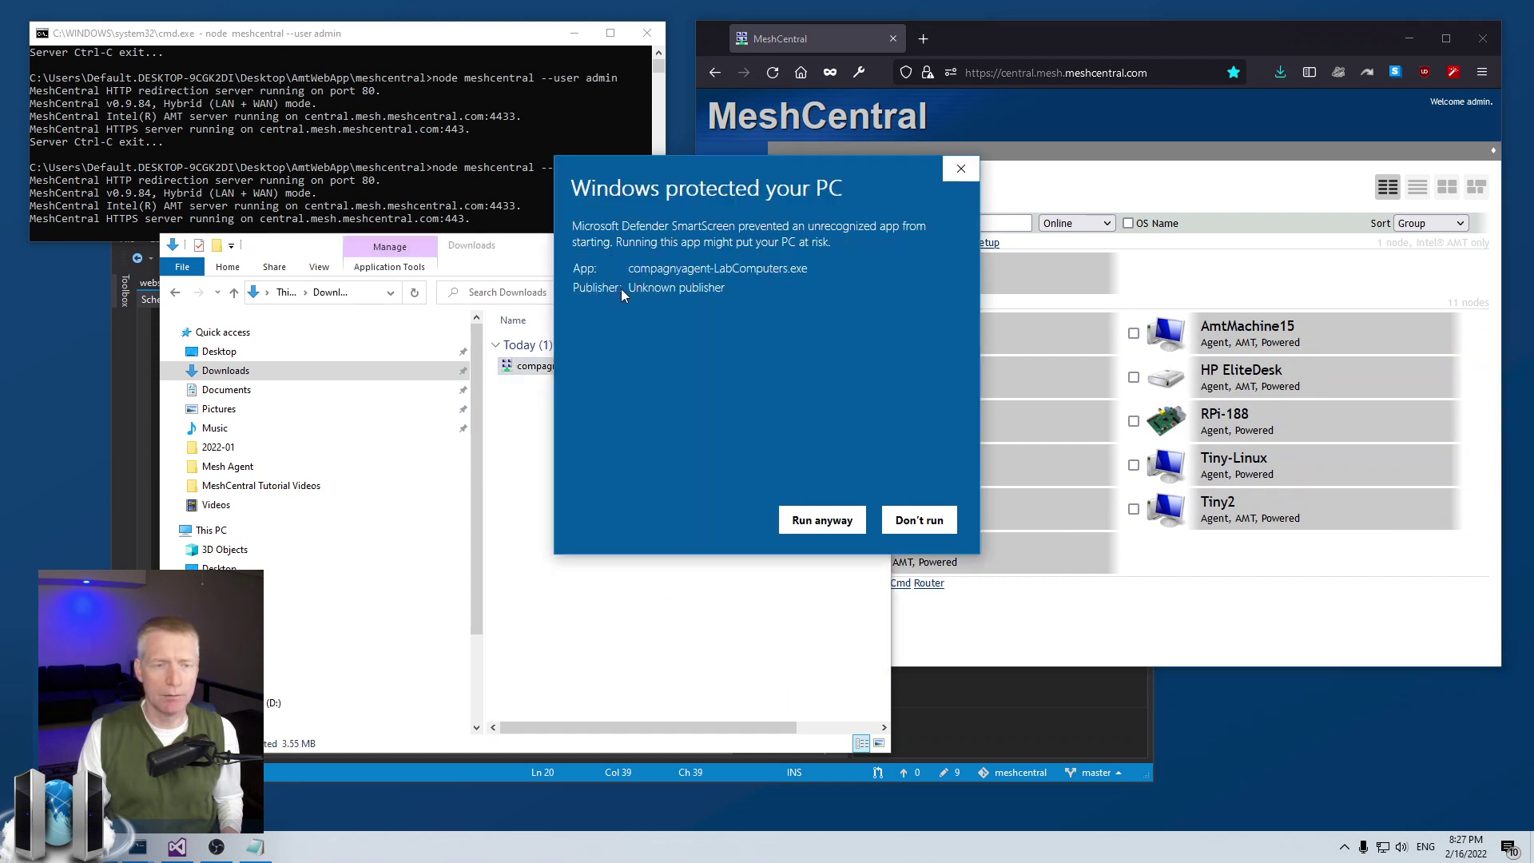
{"action": "left_click", "coordinate": [807, 523]}
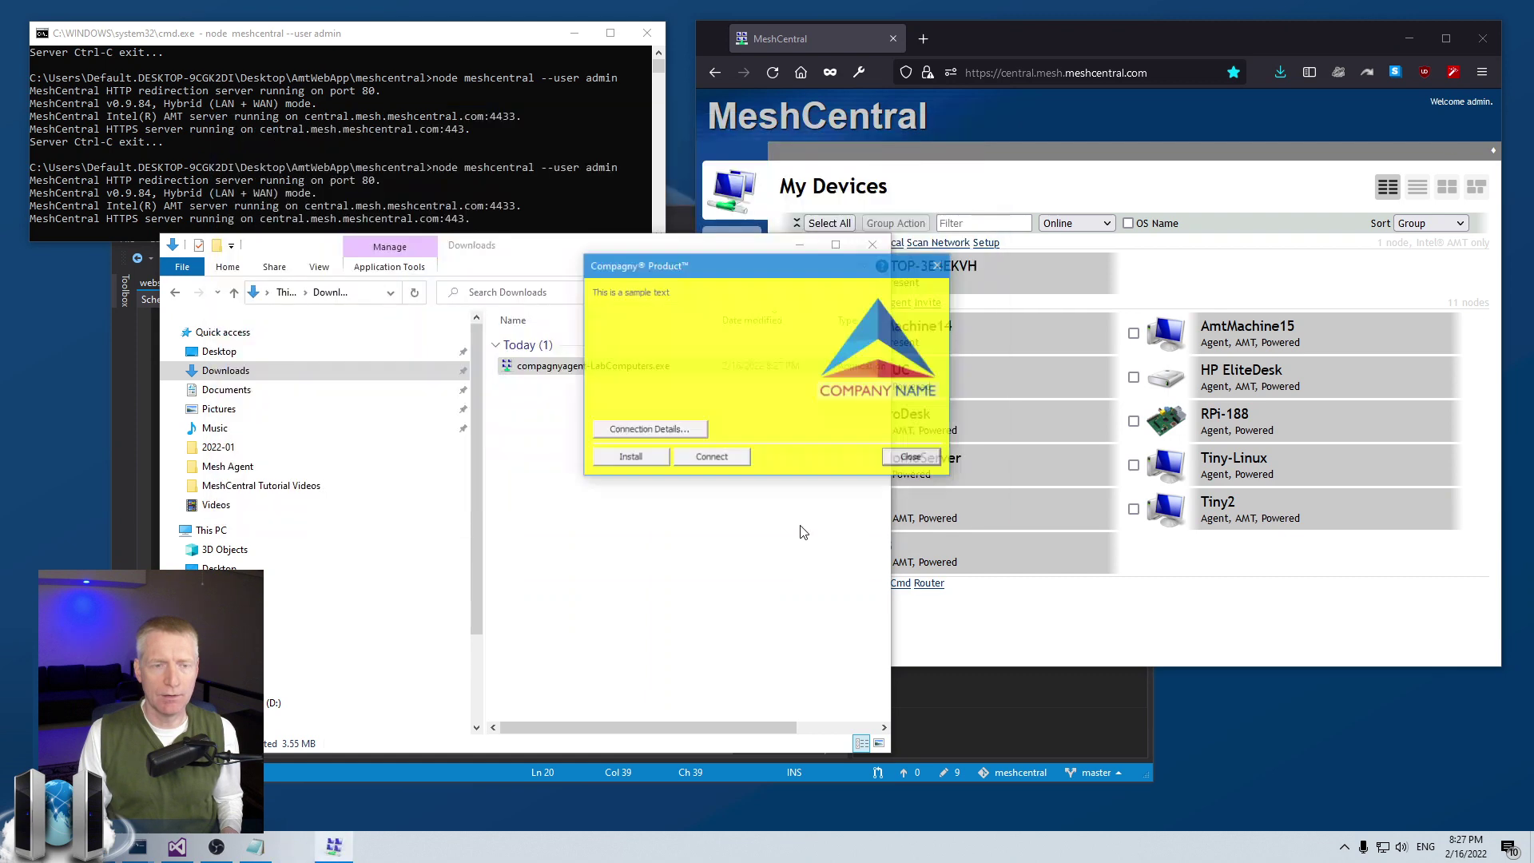
{"action": "left_click_drag", "start_coordinate": [717, 274], "coordinate": [722, 267]}
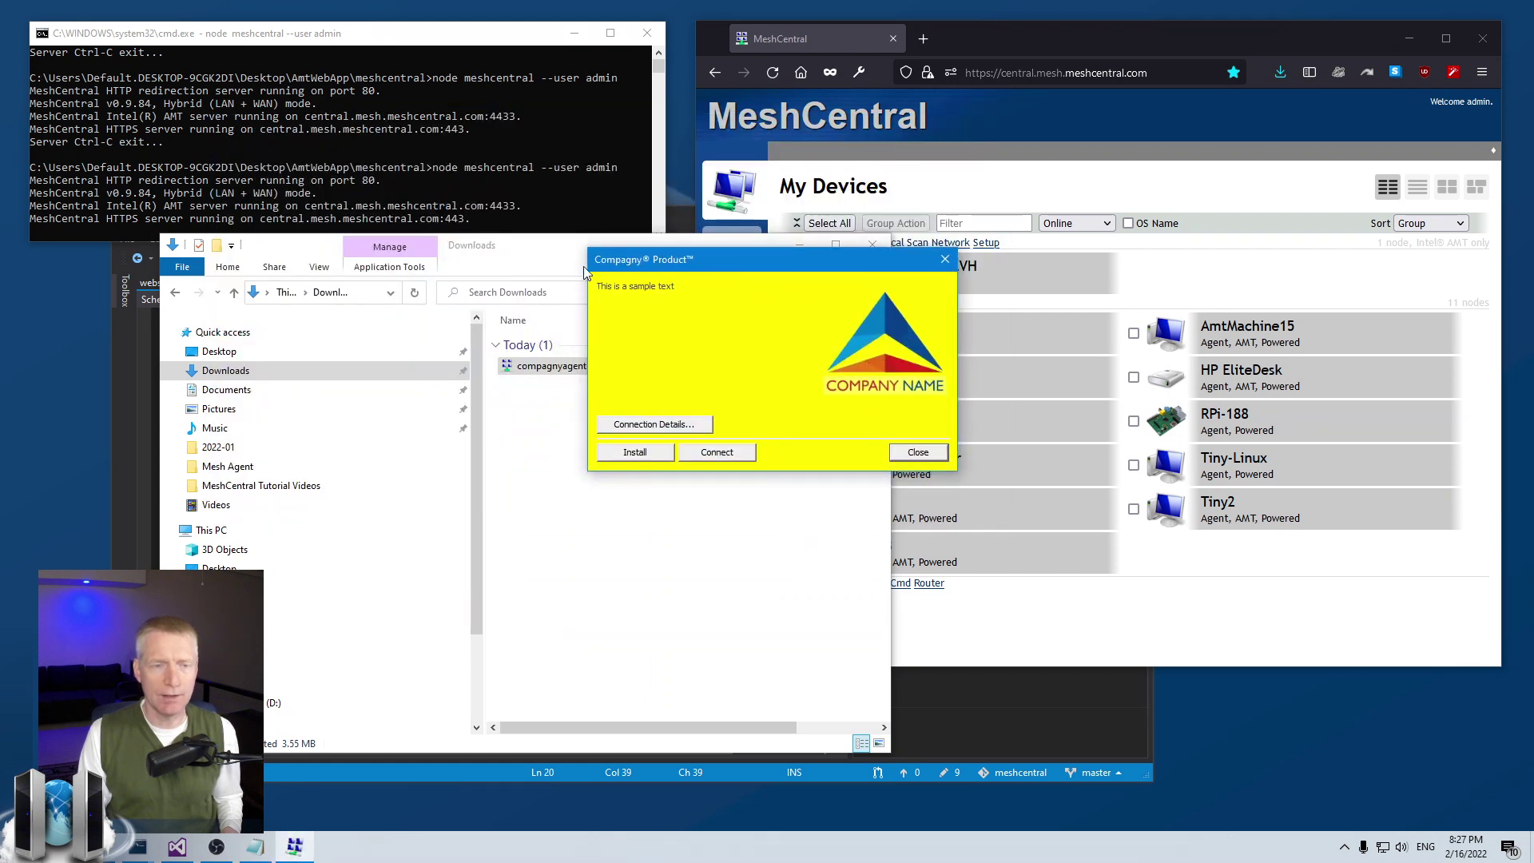
{"action": "left_click", "coordinate": [545, 243]}
{"action": "left_click", "coordinate": [806, 248]}
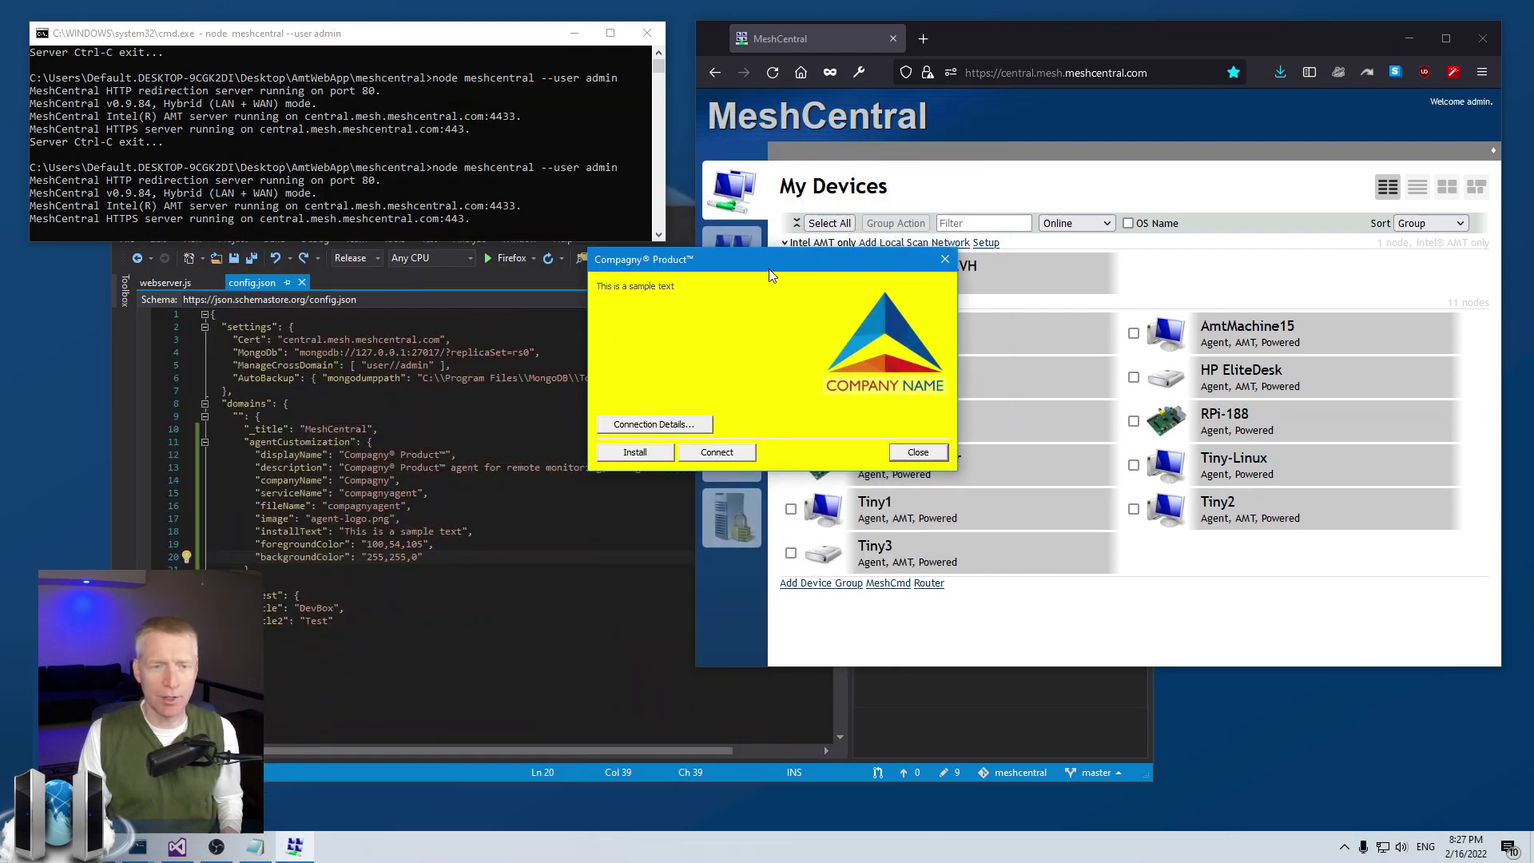
{"action": "left_click_drag", "start_coordinate": [768, 268], "coordinate": [749, 236]}
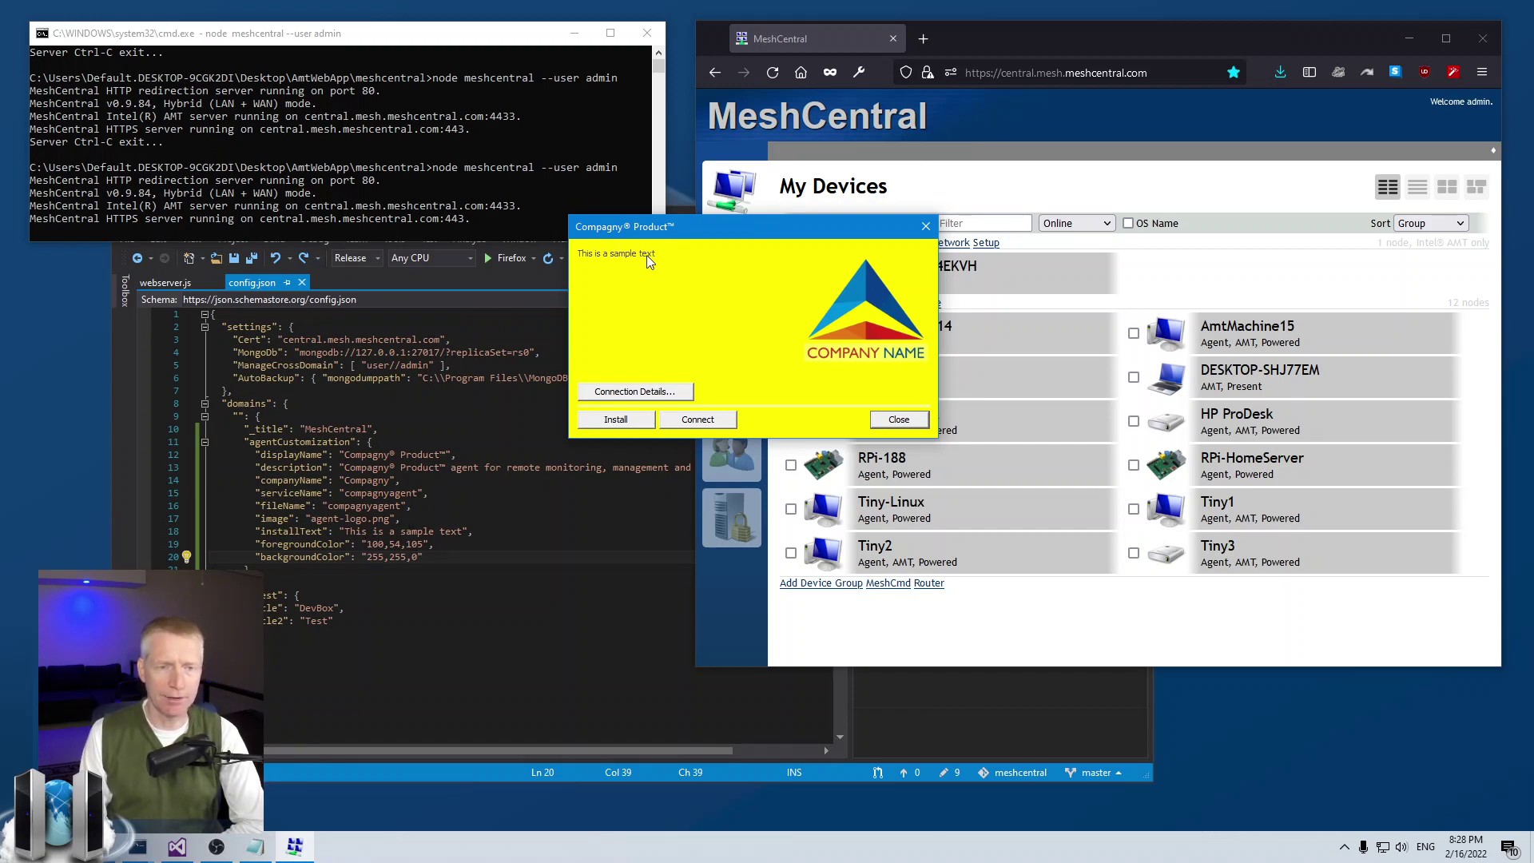
{"action": "left_click_drag", "start_coordinate": [692, 237], "coordinate": [830, 325]}
{"action": "left_click", "coordinate": [639, 389]}
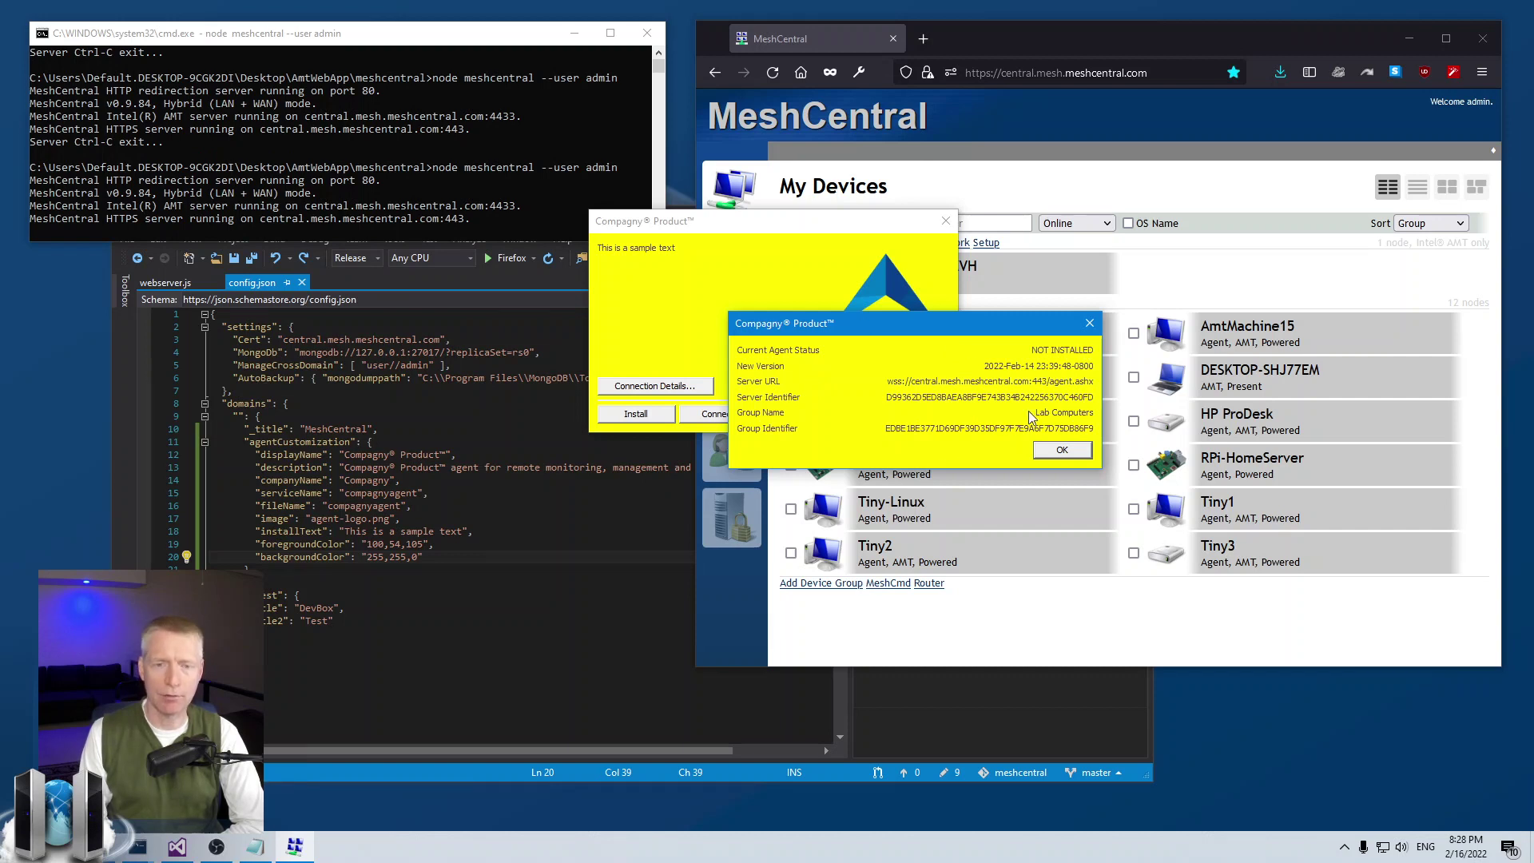
{"action": "left_click", "coordinate": [1061, 450]}
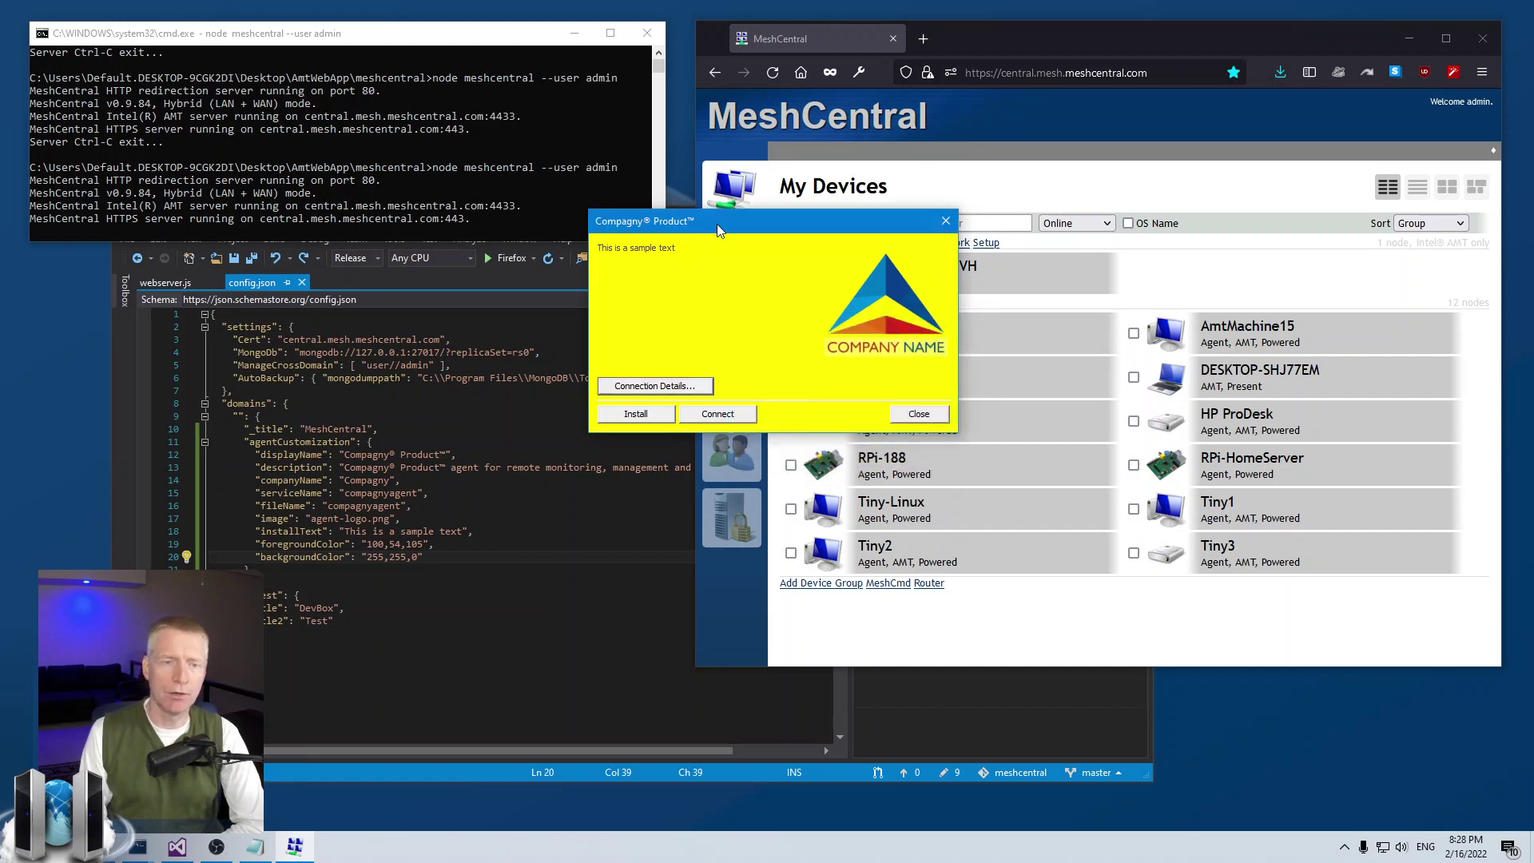
{"action": "mouse_move", "coordinate": [717, 223]}
{"action": "left_mouse_down"}
{"action": "mouse_move", "coordinate": [727, 240]}
{"action": "mouse_move", "coordinate": [711, 239]}
{"action": "left_mouse_up"}
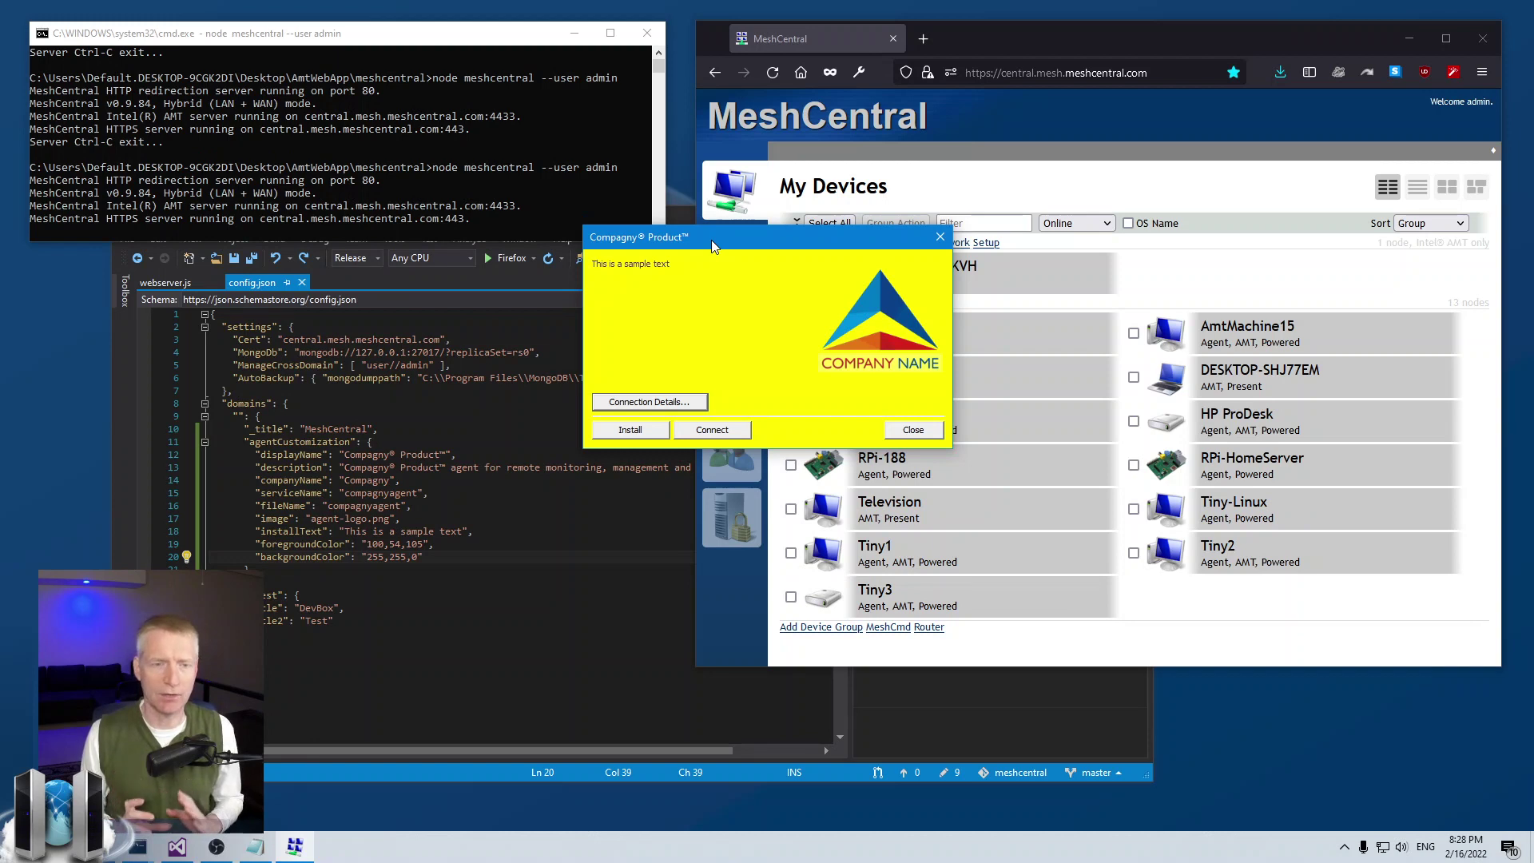
{"action": "left_click_drag", "start_coordinate": [711, 239], "coordinate": [690, 246]}
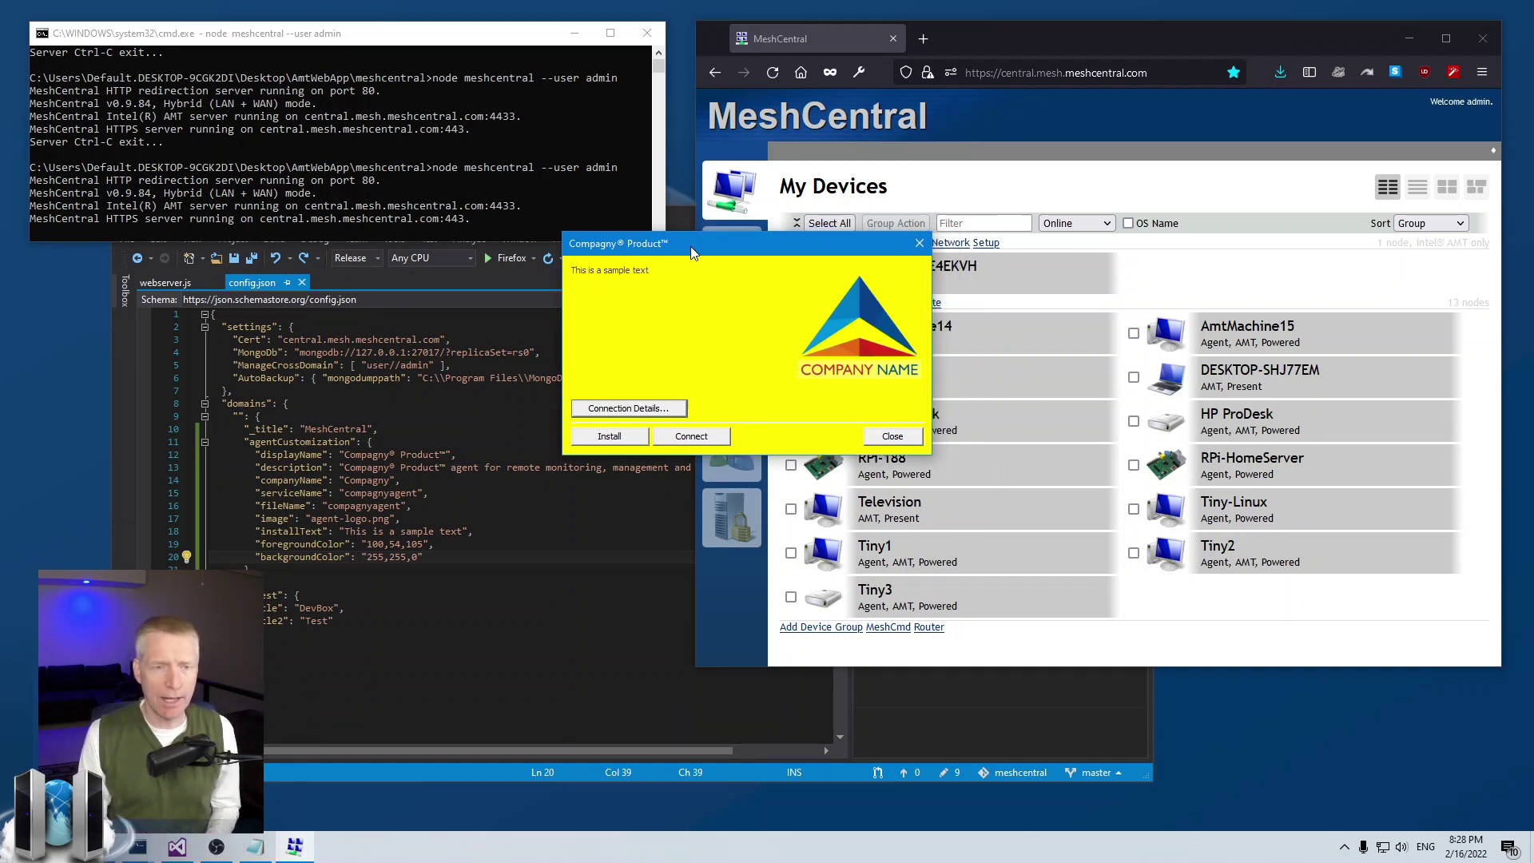
Close the yellow Compagny® Product™ agent dialog to return to My Devices.
{"action": "left_click", "coordinate": [918, 245]}
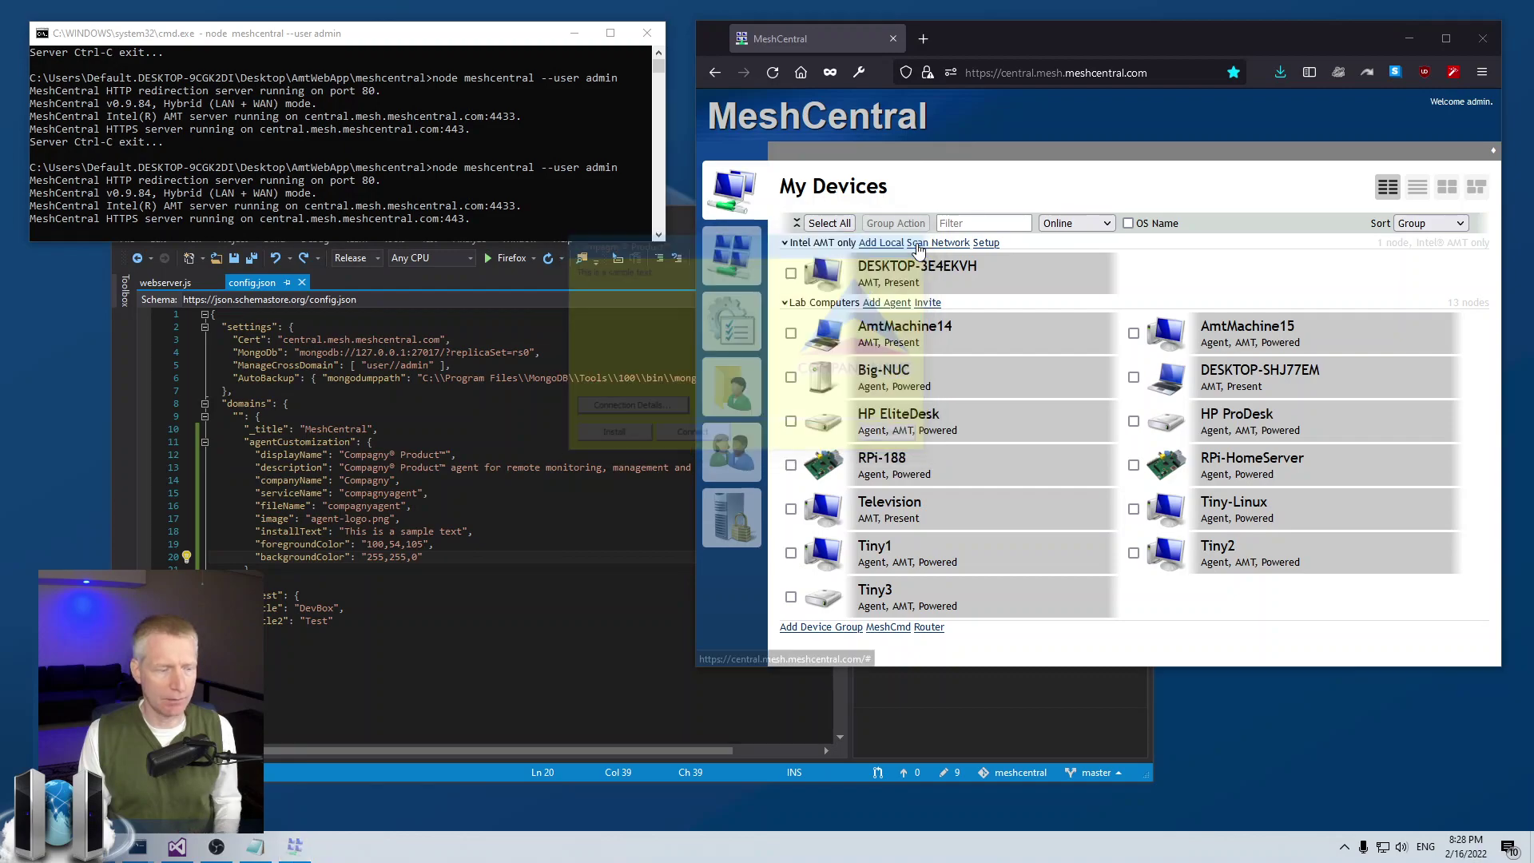